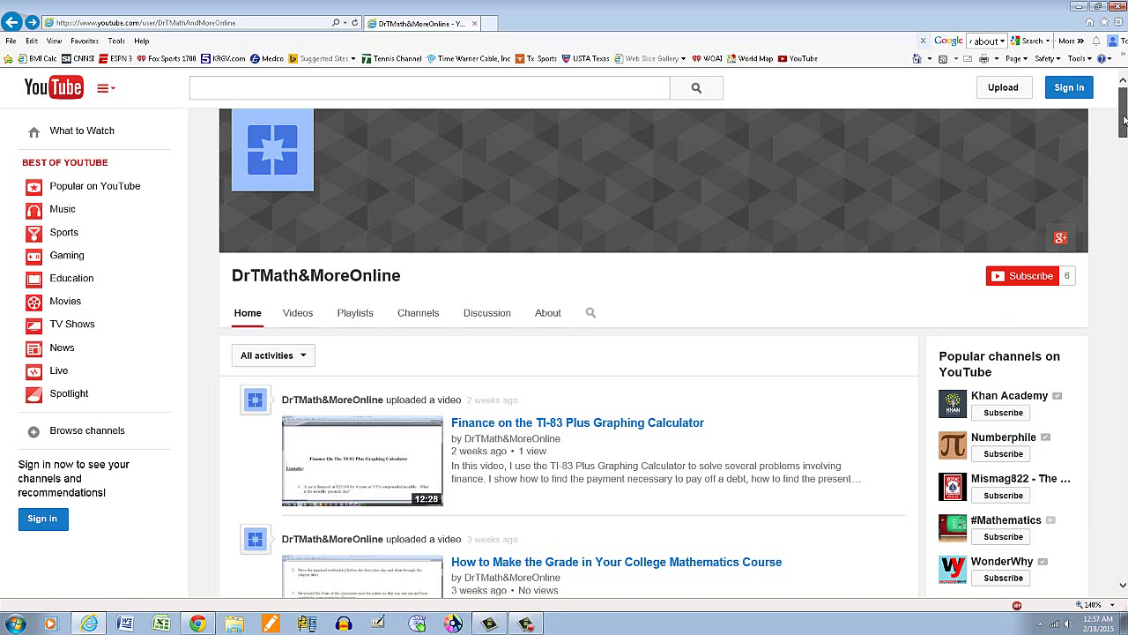
# - Switch to the signed-in Chrome window and show the channel's Playlists page
pyautogui.moveTo(1123, 119)
pyautogui.mouseDown()
pyautogui.moveTo(1113, 335)
pyautogui.moveTo(1125, 132)
pyautogui.mouseUp()
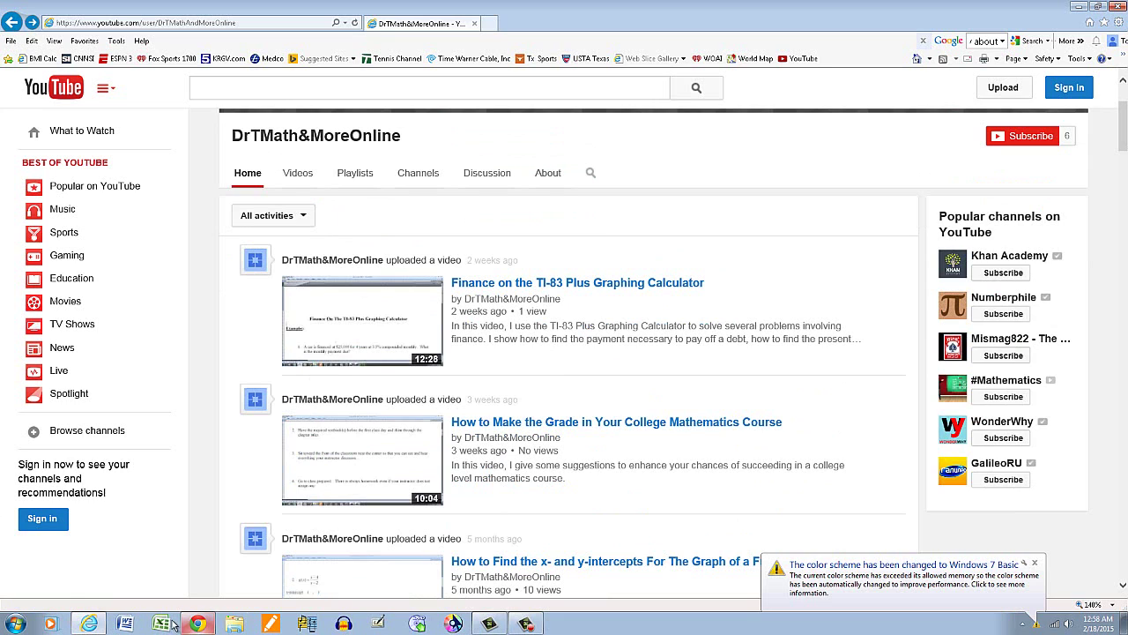
pyautogui.moveTo(185, 629)
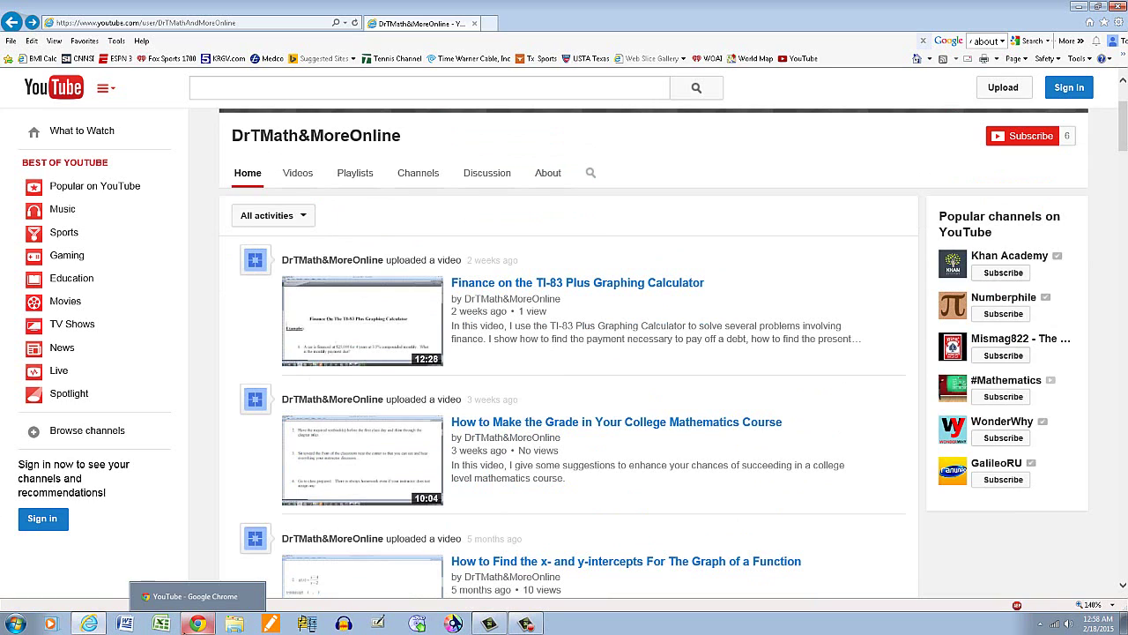
pyautogui.click(199, 626)
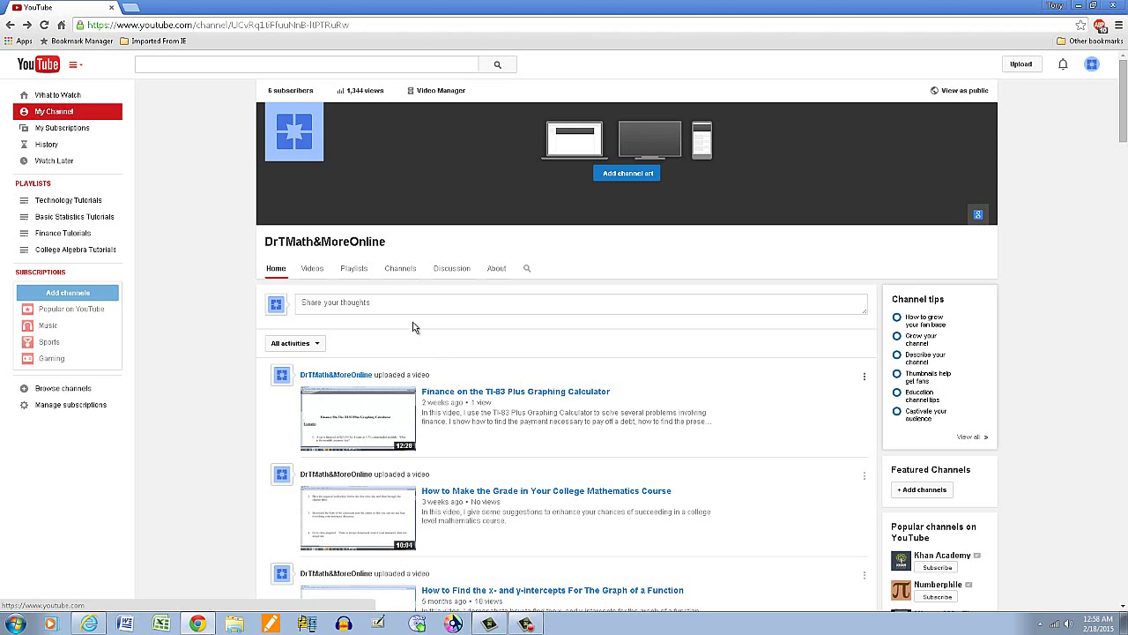
pyautogui.click(358, 270)
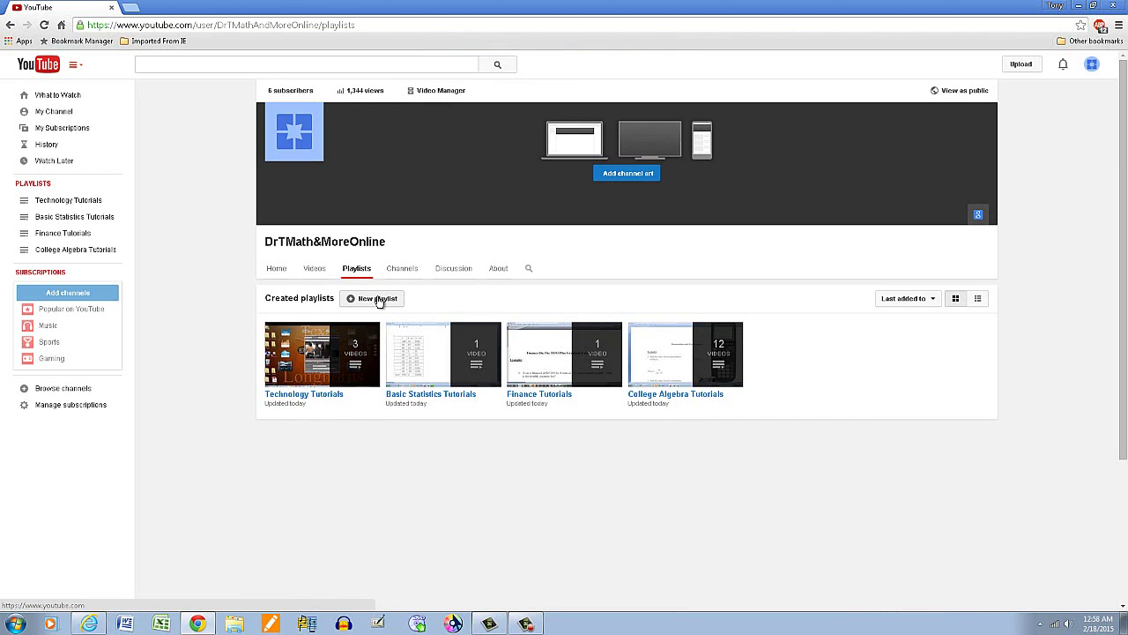
# - Create a new playlist titled 'Precalculus/Trigonometry'
pyautogui.click(377, 300)
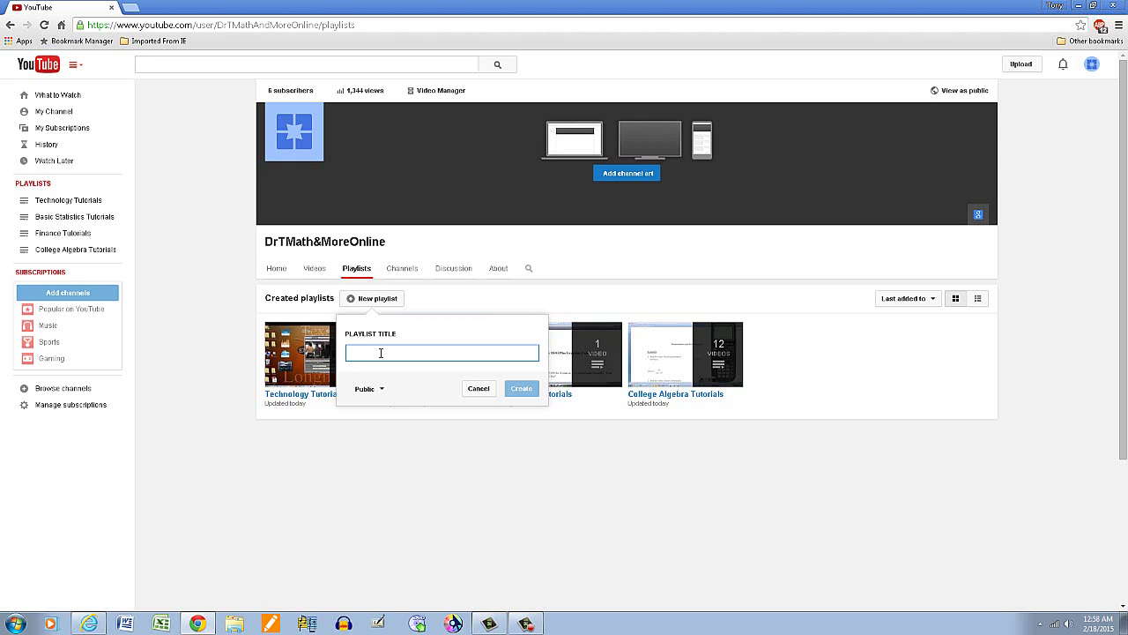
pyautogui.write('Precalculus/Trigonom')
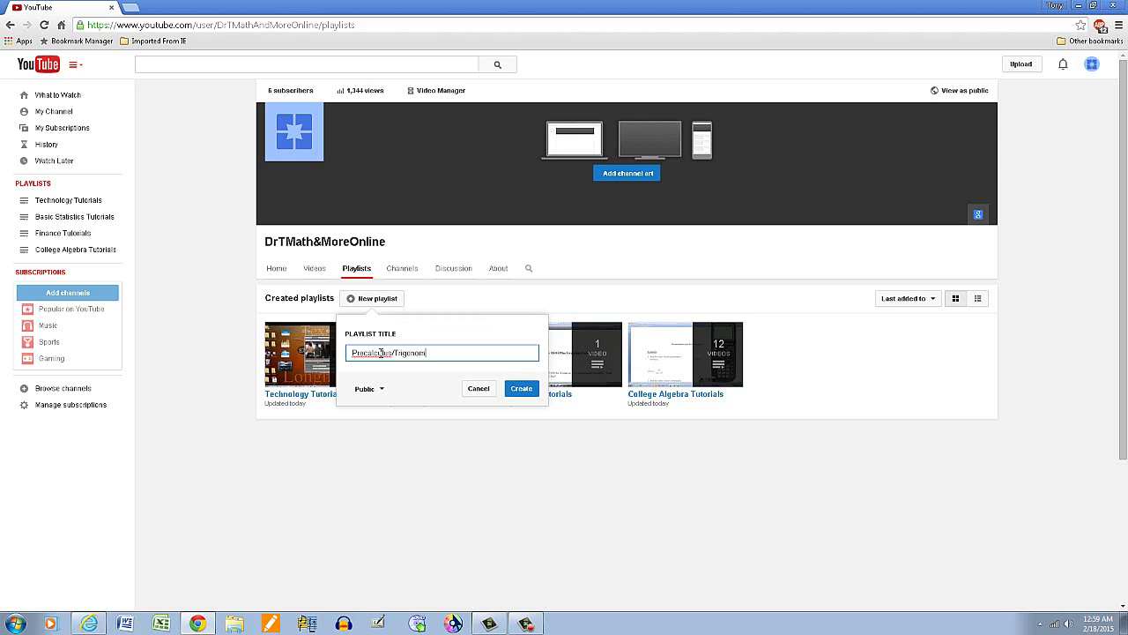
pyautogui.write('etry')
pyautogui.click(522, 389)
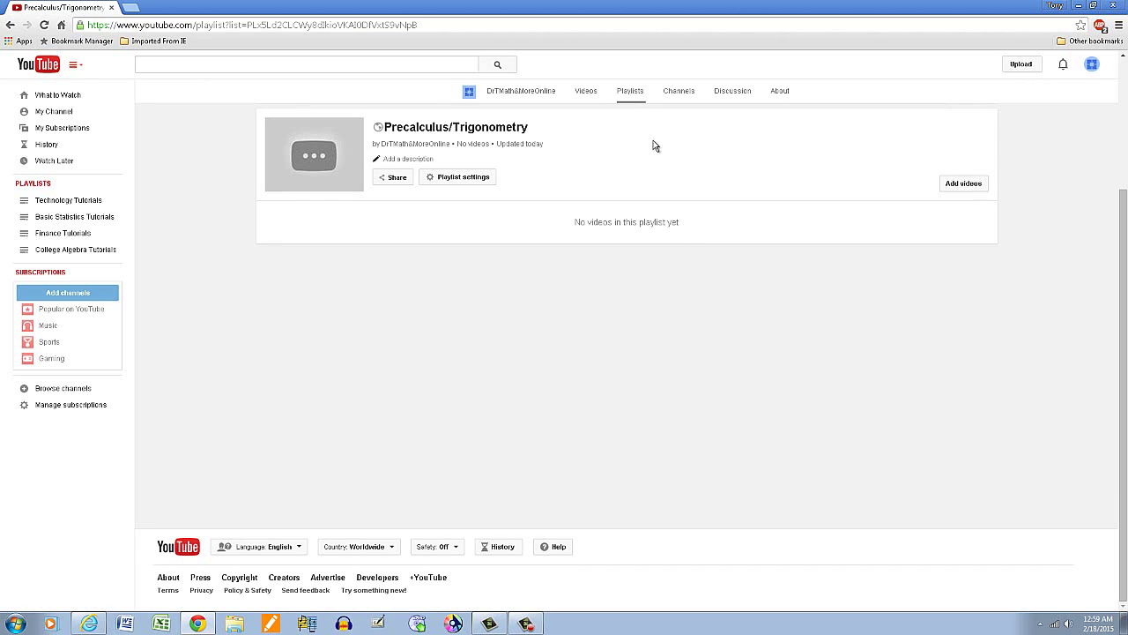
# - Create a 'Calculus Tutorials' playlist from the Playlists page, then return to My Channel
pyautogui.click(630, 93)
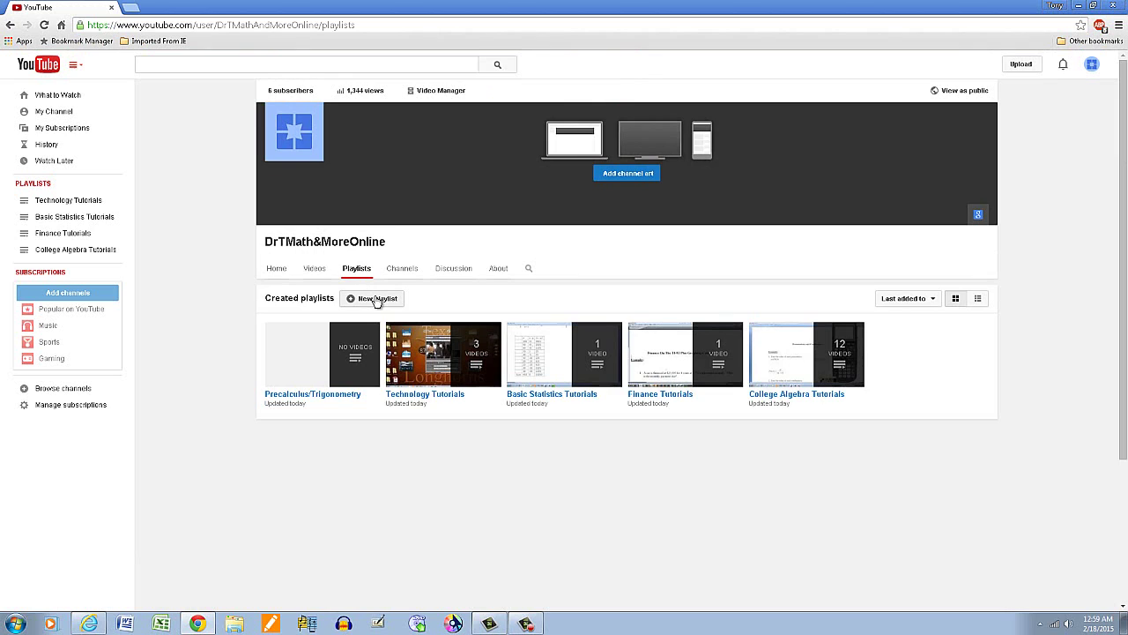
pyautogui.click(377, 299)
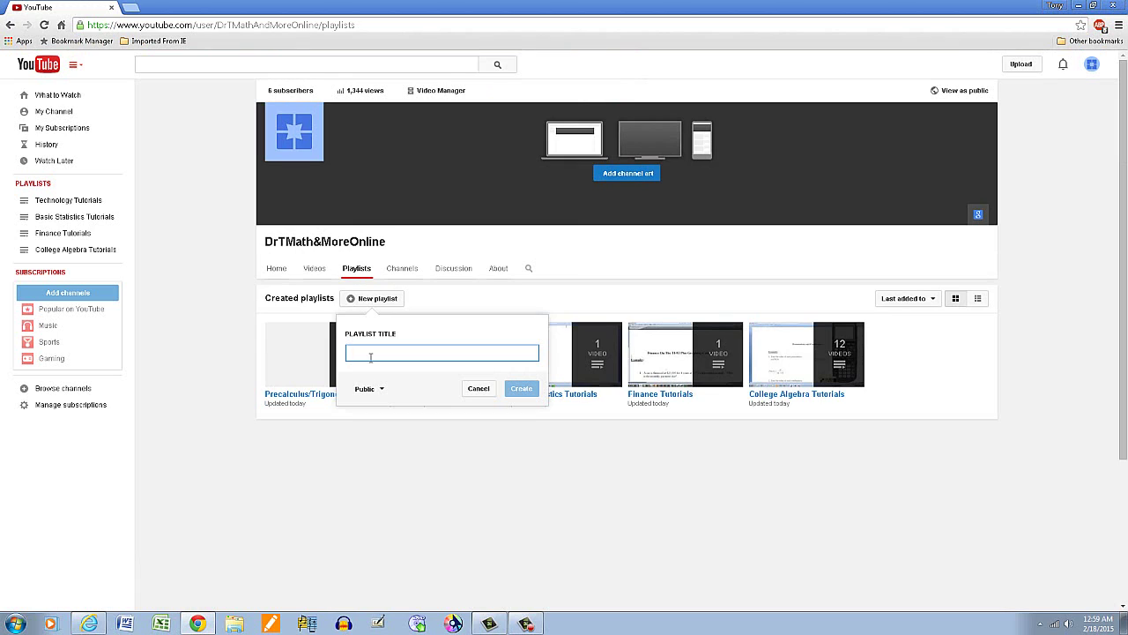
pyautogui.write('Calculus Tutorials')
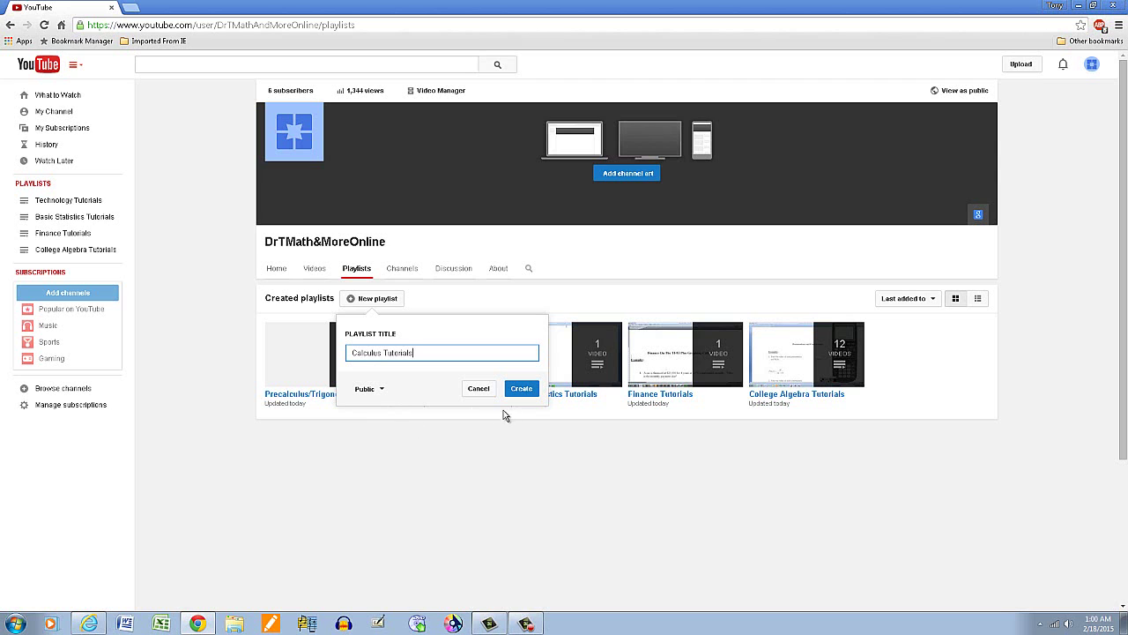
pyautogui.click(526, 393)
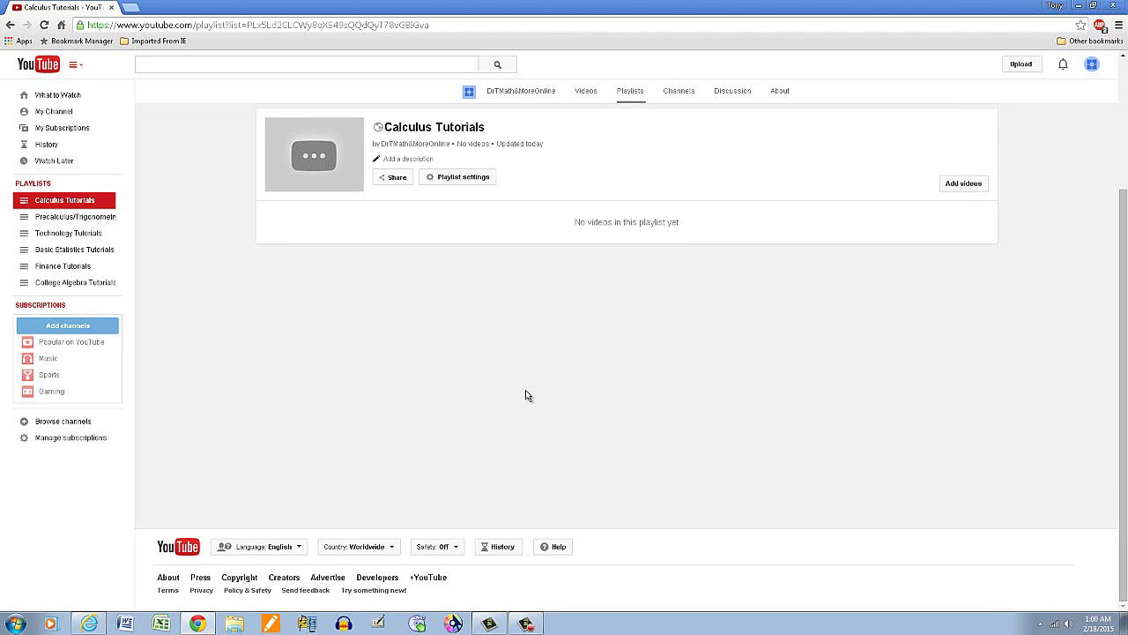
pyautogui.click(52, 114)
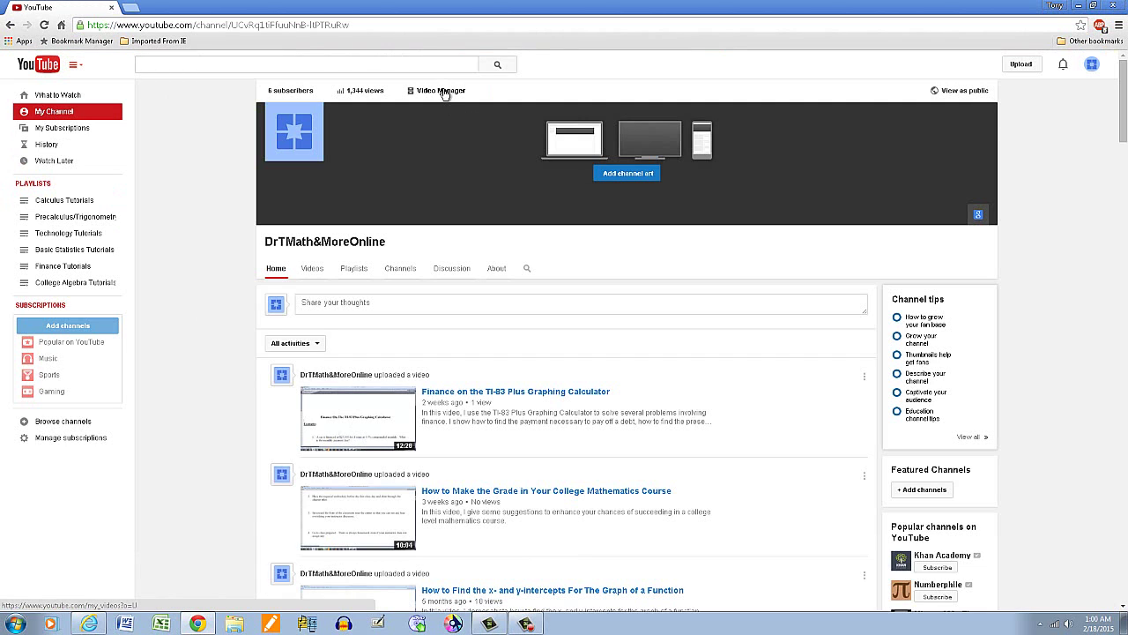
# - Open Video Manager and scroll through the channel's 34 uploaded videos
pyautogui.click(445, 92)
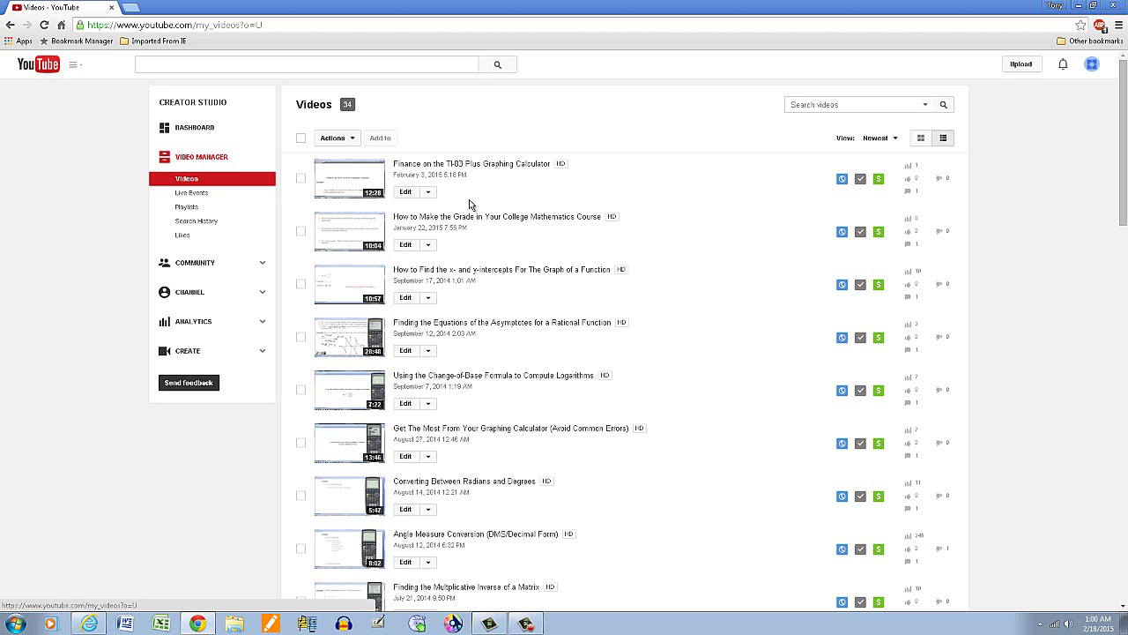
pyautogui.scroll(-5, 469, 205)
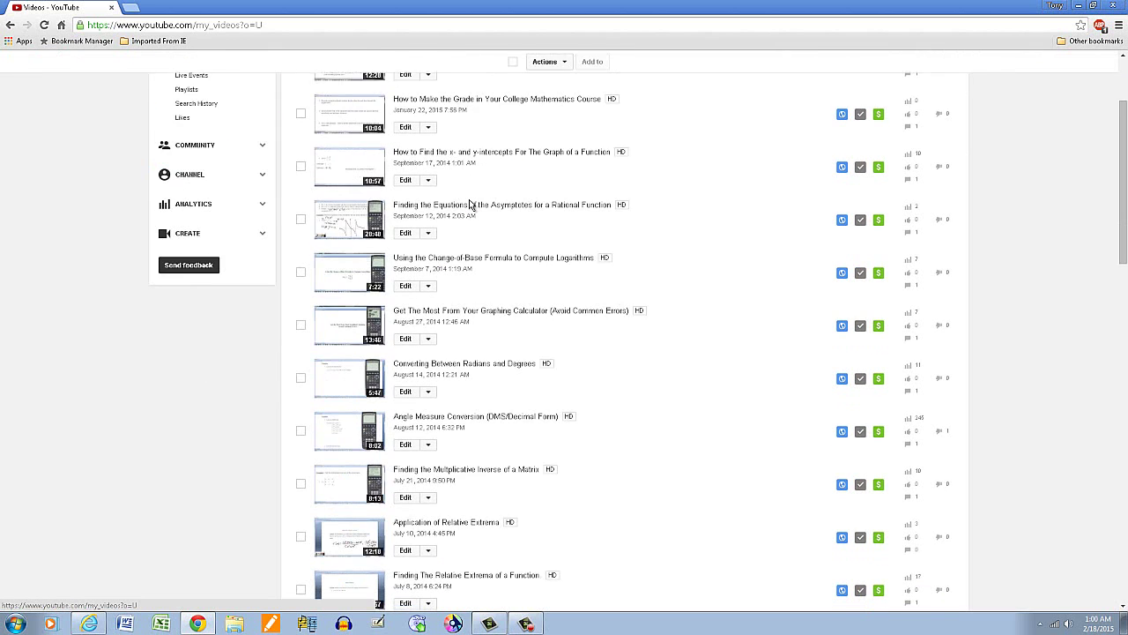
pyautogui.scroll(-1, 469, 202)
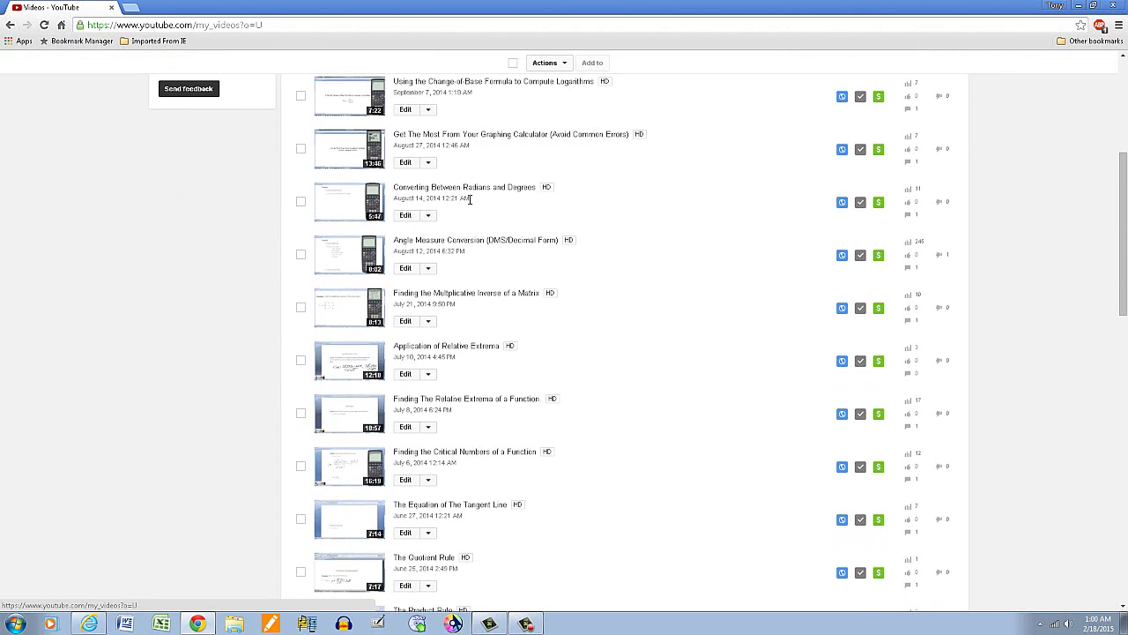
pyautogui.scroll(-1, 470, 199)
pyautogui.scroll(-1, 469, 199)
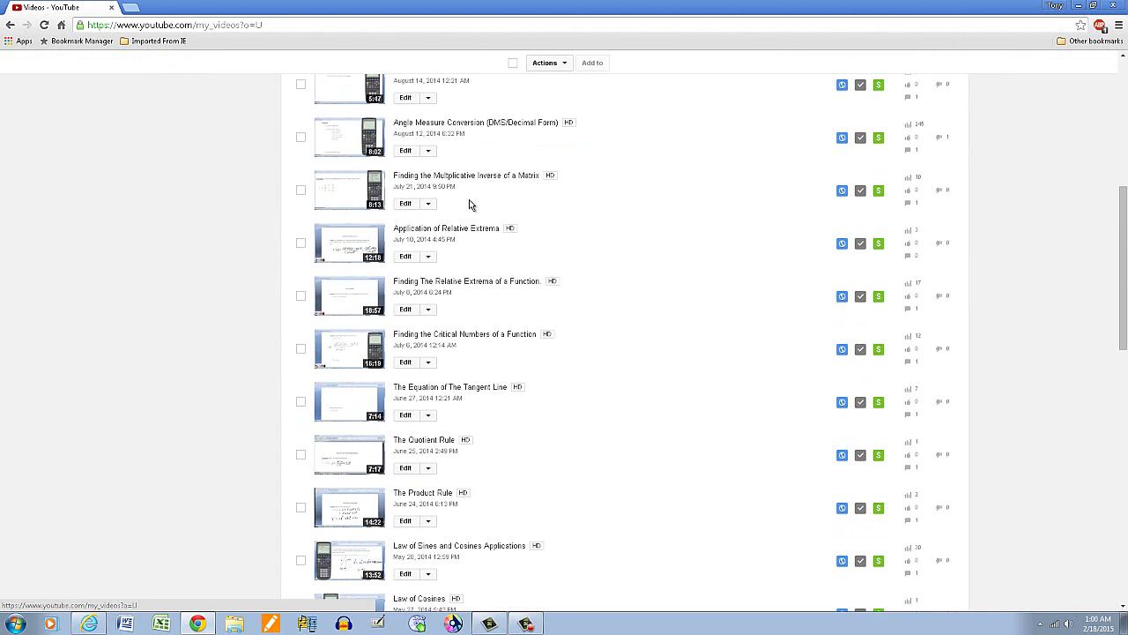
pyautogui.scroll(-1, 469, 203)
pyautogui.scroll(-2, 469, 203)
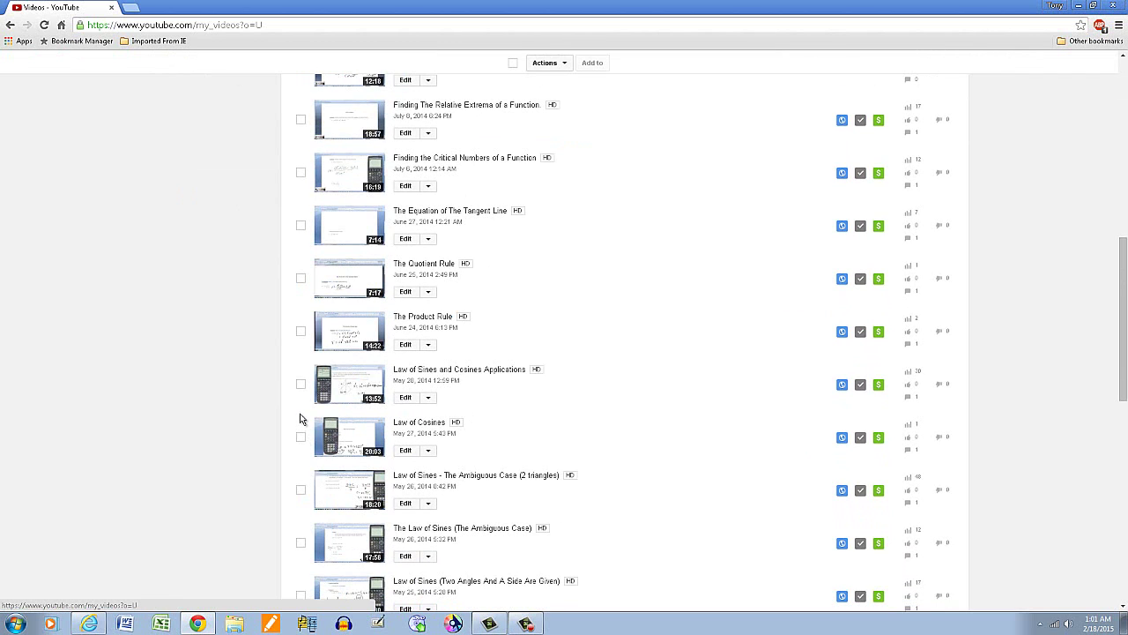
# - Tick the six Law of Sines/Cosines videos, including Applications, Ambiguous Case and Preview
pyautogui.click(300, 385)
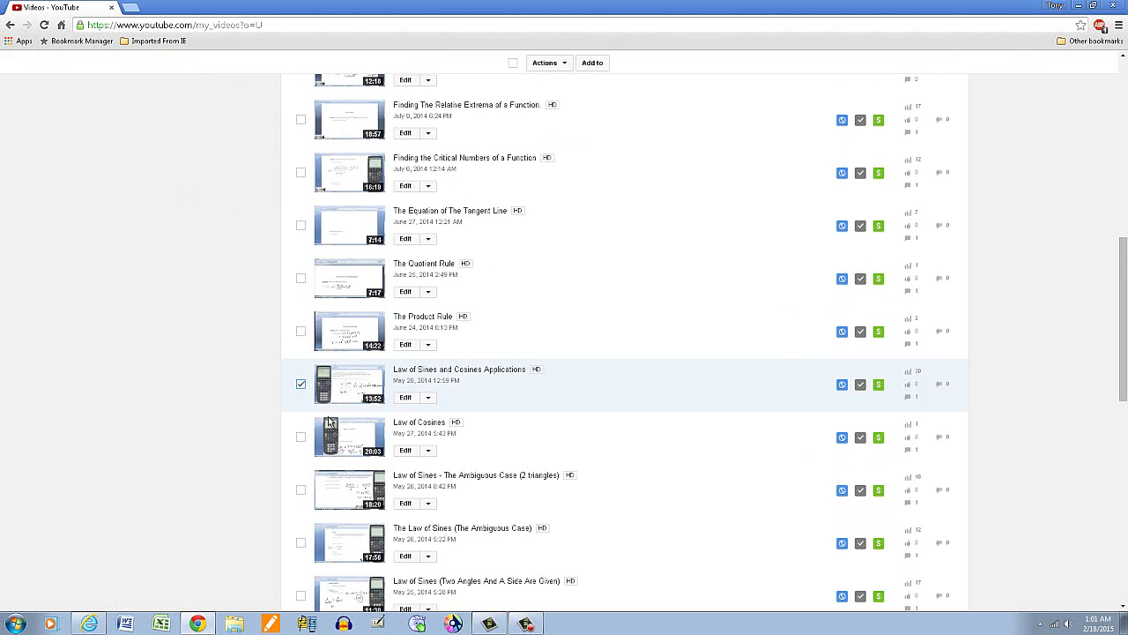
pyautogui.click(300, 438)
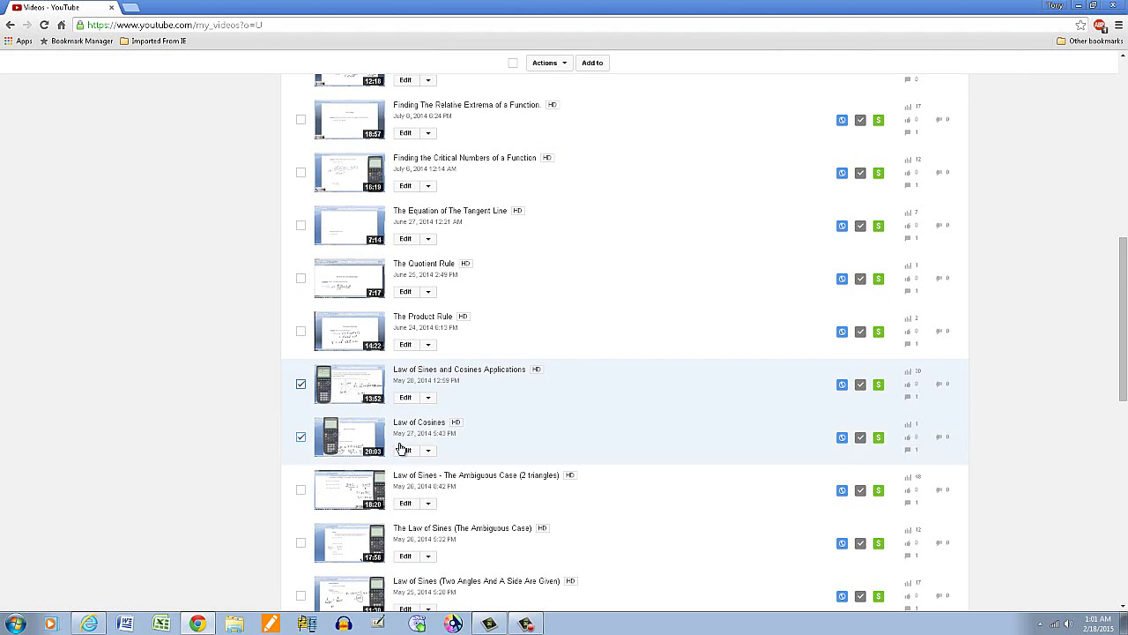
pyautogui.scroll(-1, 479, 411)
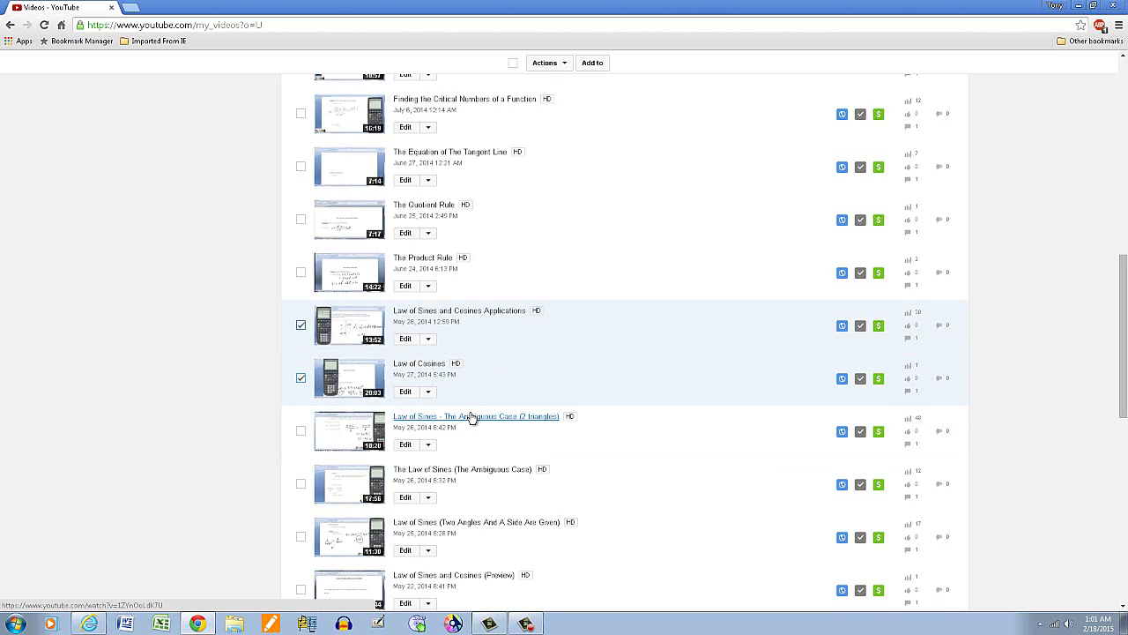
pyautogui.click(300, 432)
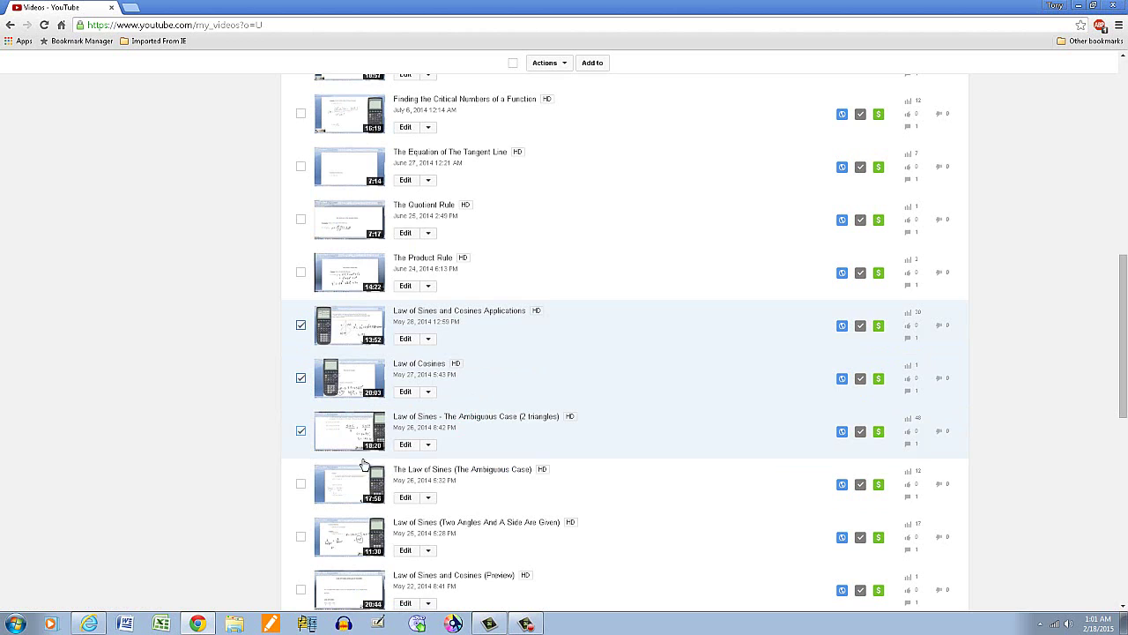
pyautogui.scroll(-1, 405, 479)
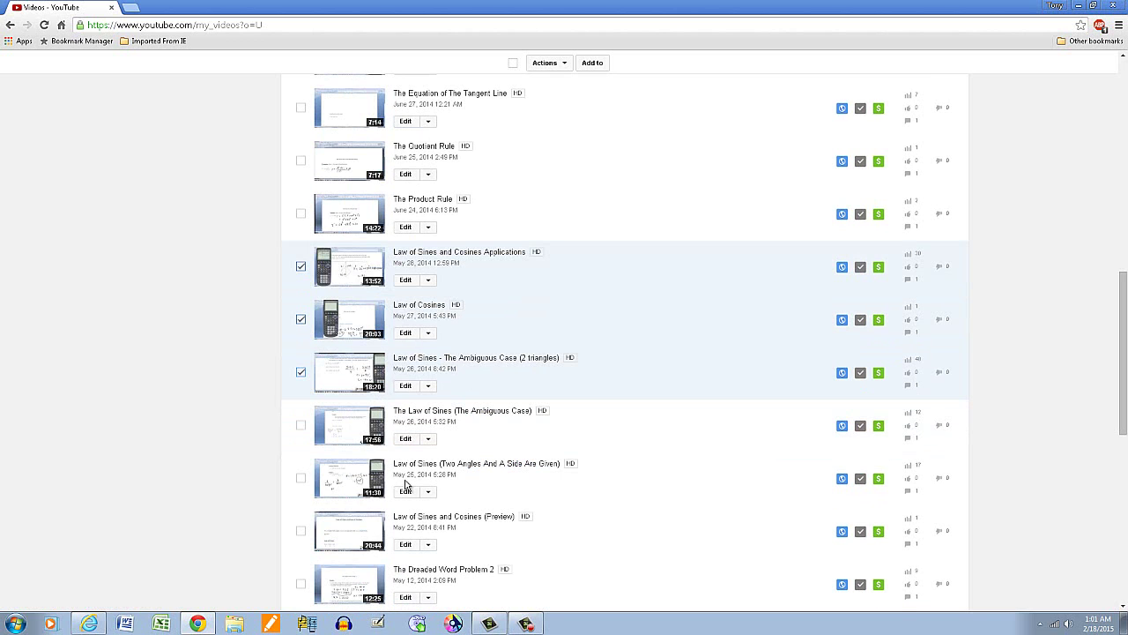
pyautogui.click(300, 429)
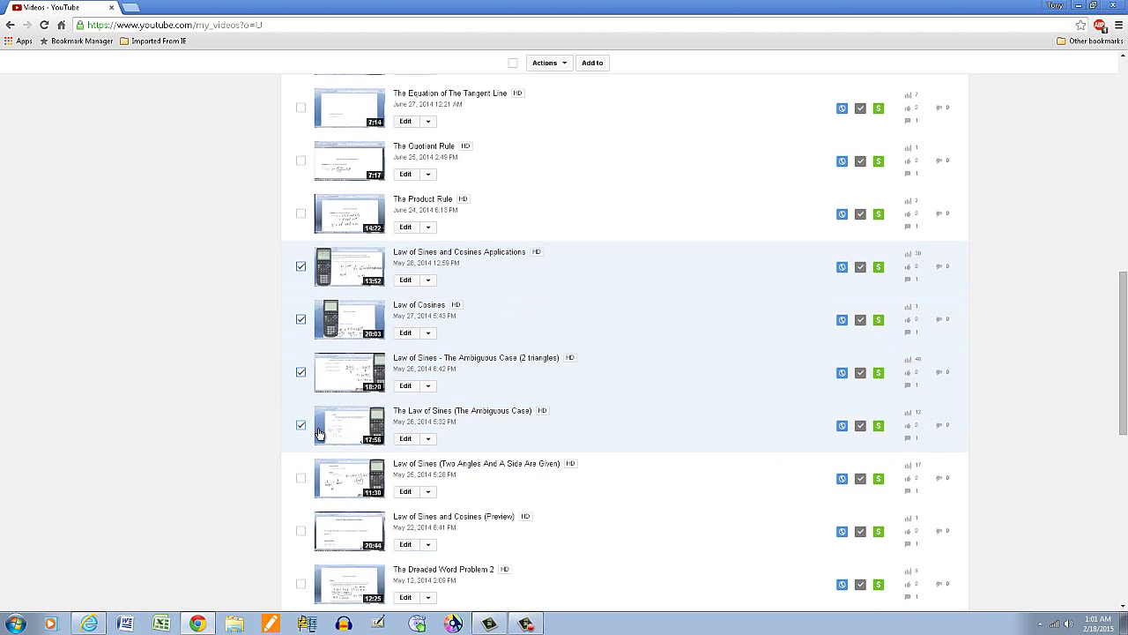
pyautogui.scroll(-1, 424, 484)
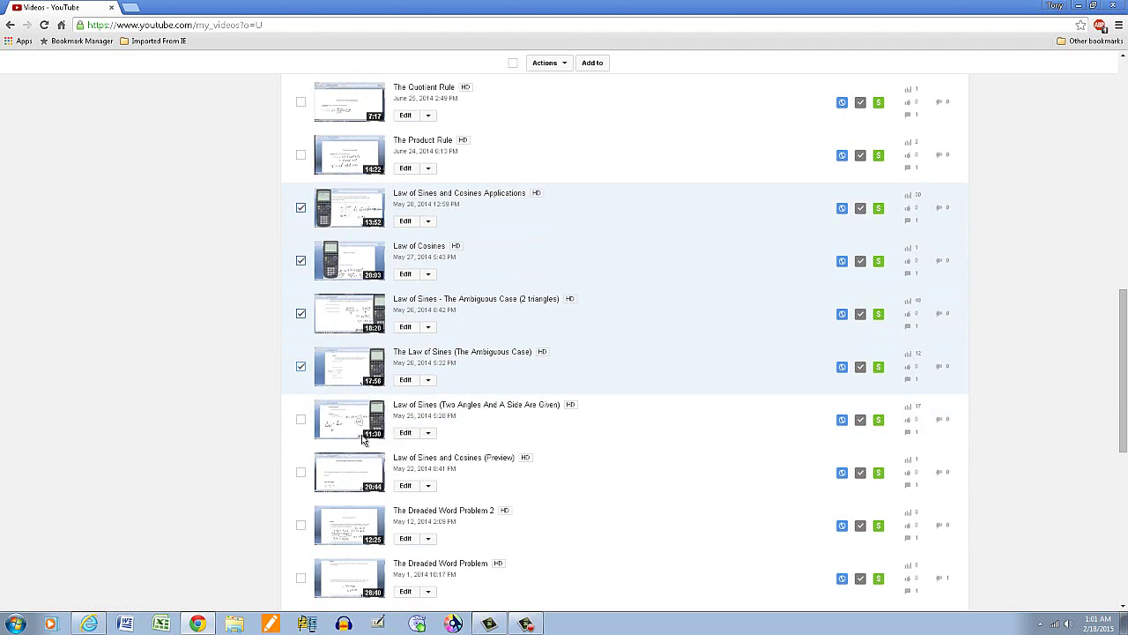
pyautogui.click(300, 422)
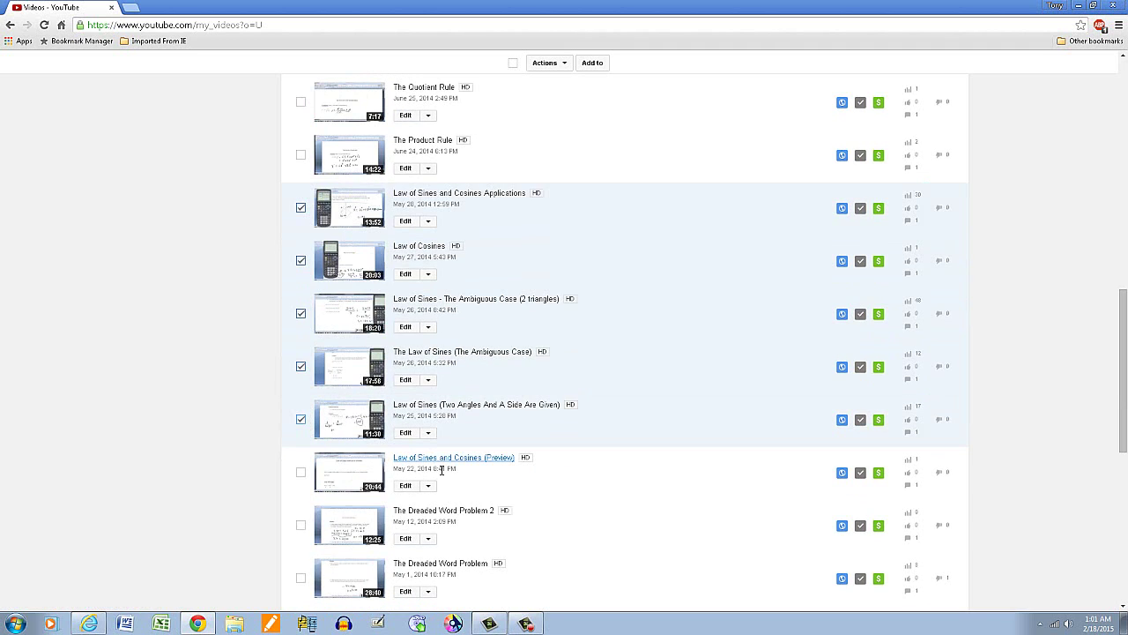
pyautogui.scroll(-1, 457, 471)
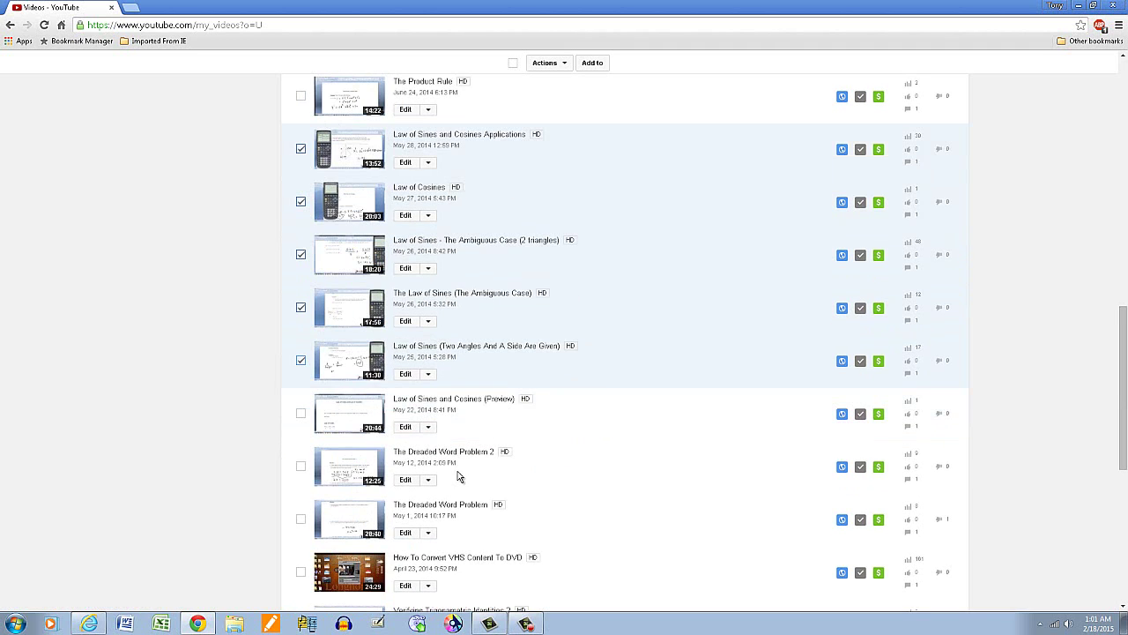
pyautogui.click(301, 413)
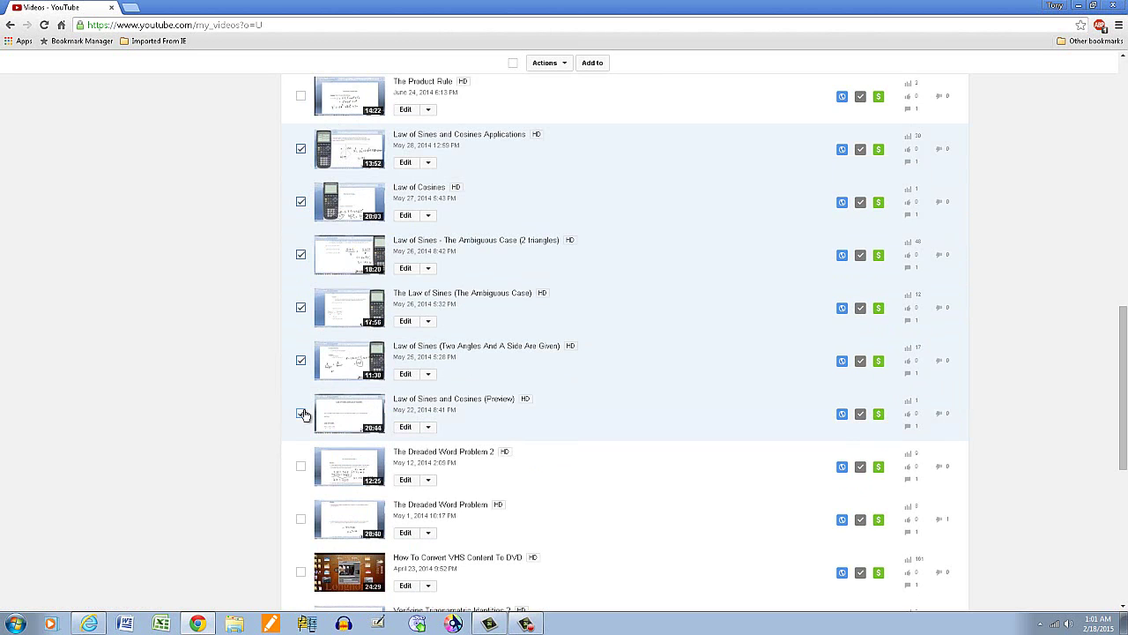
# - Tick Verifying Trigonometric Identities 2 and Verifying Trigonometric Identities
pyautogui.scroll(-1, 568, 467)
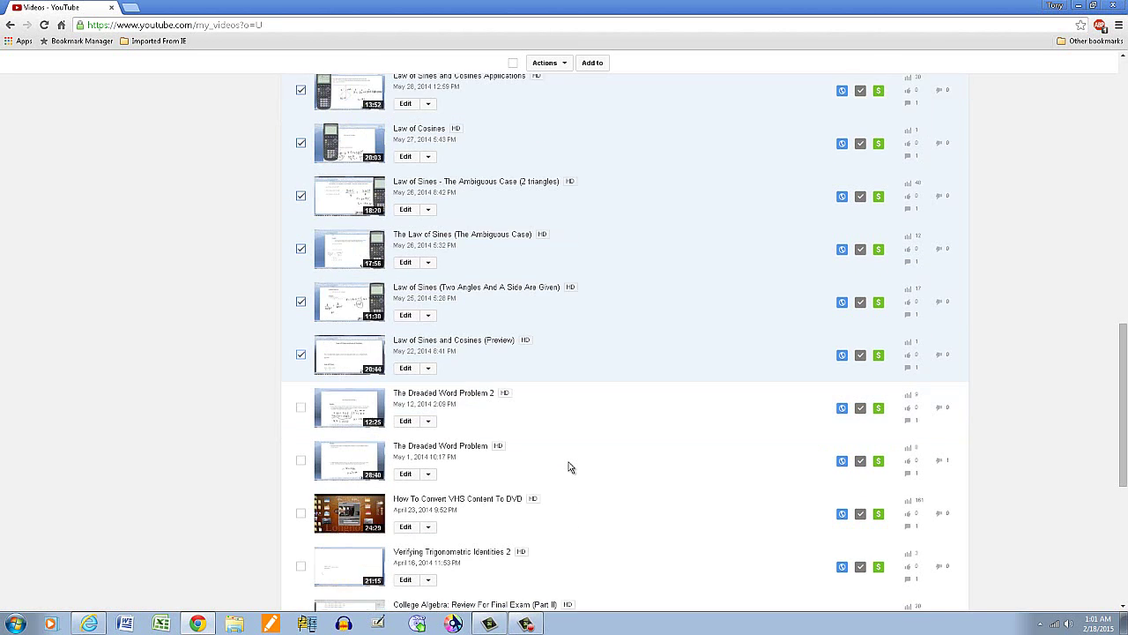
pyautogui.scroll(-2, 569, 467)
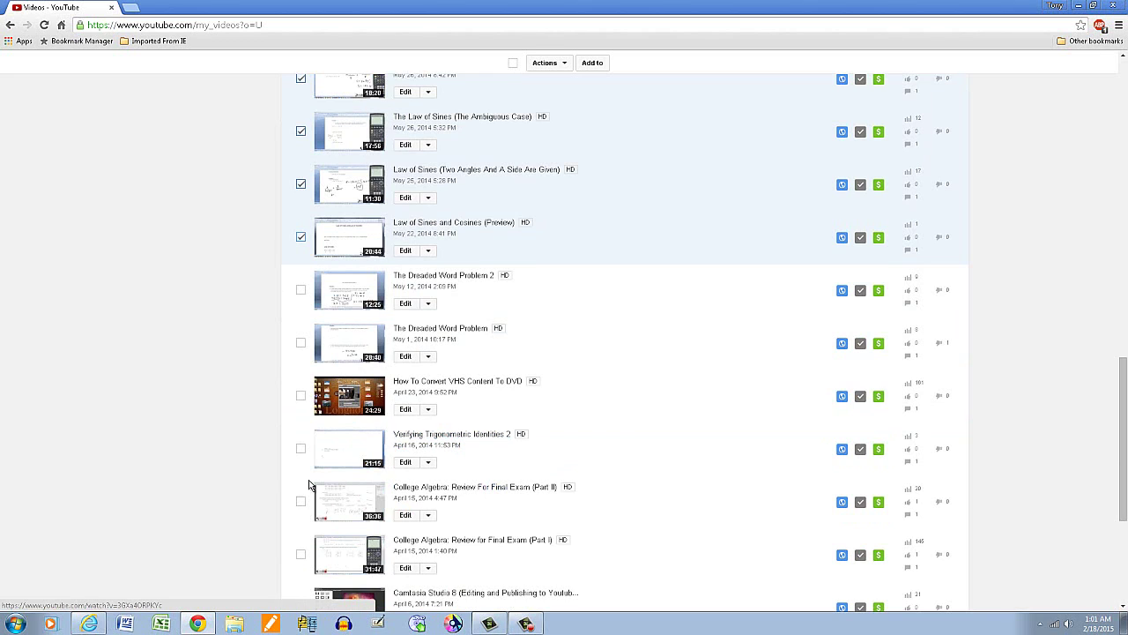
pyautogui.click(301, 451)
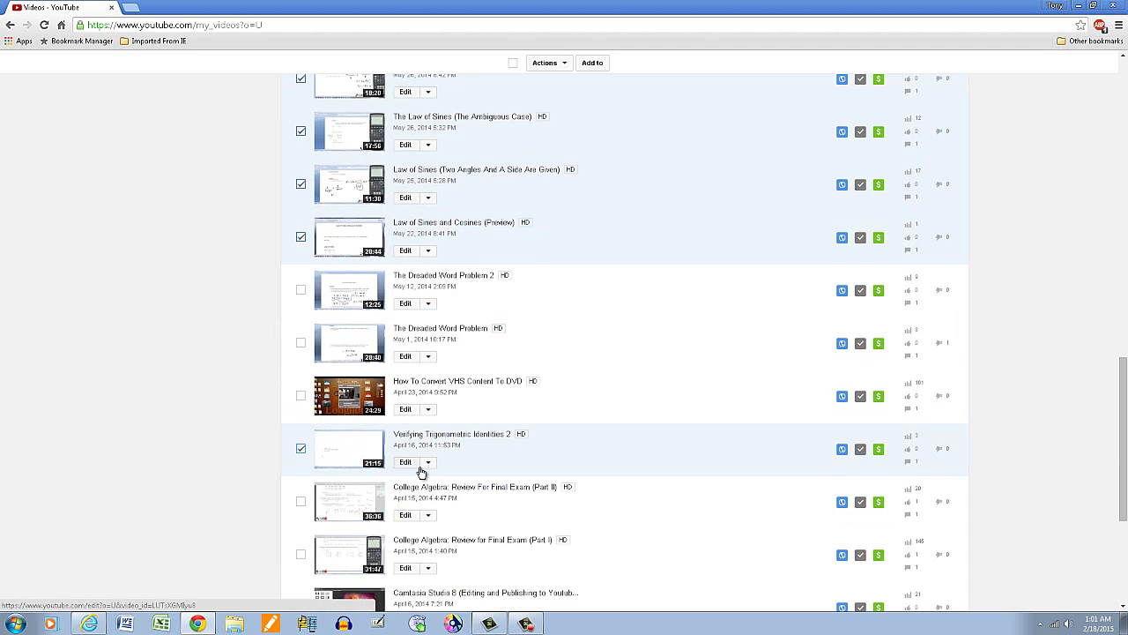
pyautogui.scroll(-2, 421, 473)
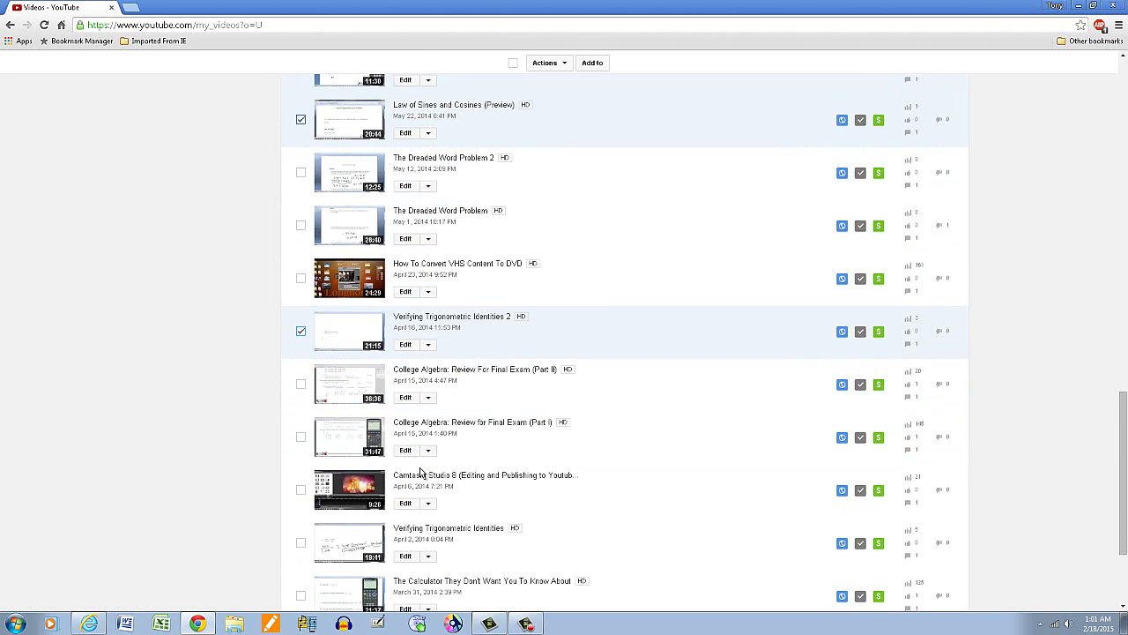
pyautogui.scroll(-1, 421, 472)
pyautogui.scroll(-1, 421, 473)
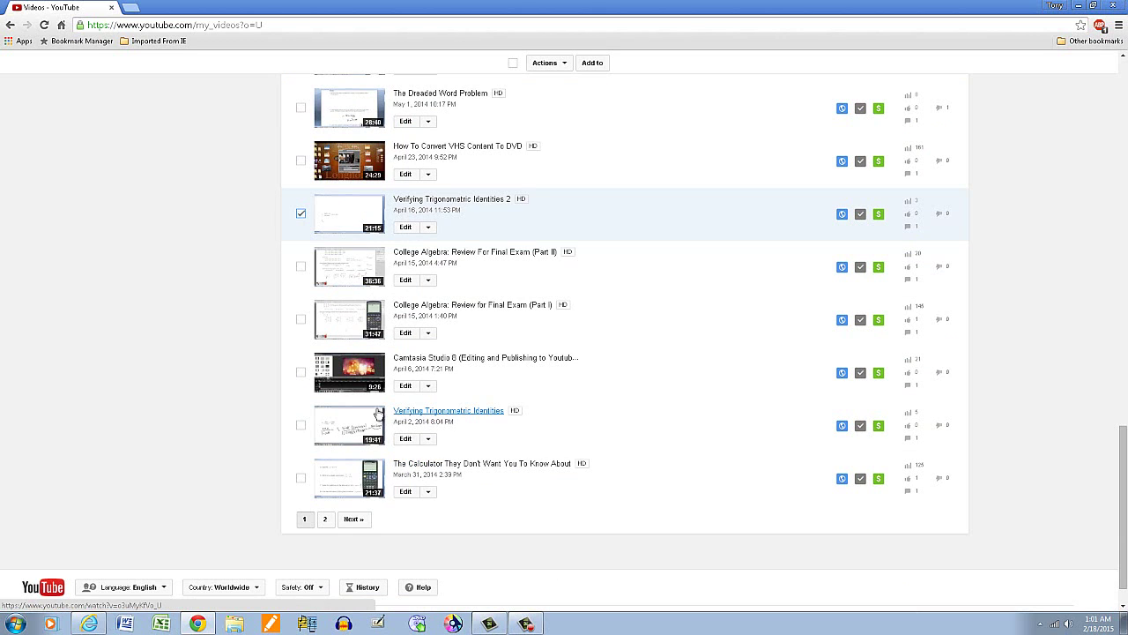
pyautogui.click(301, 427)
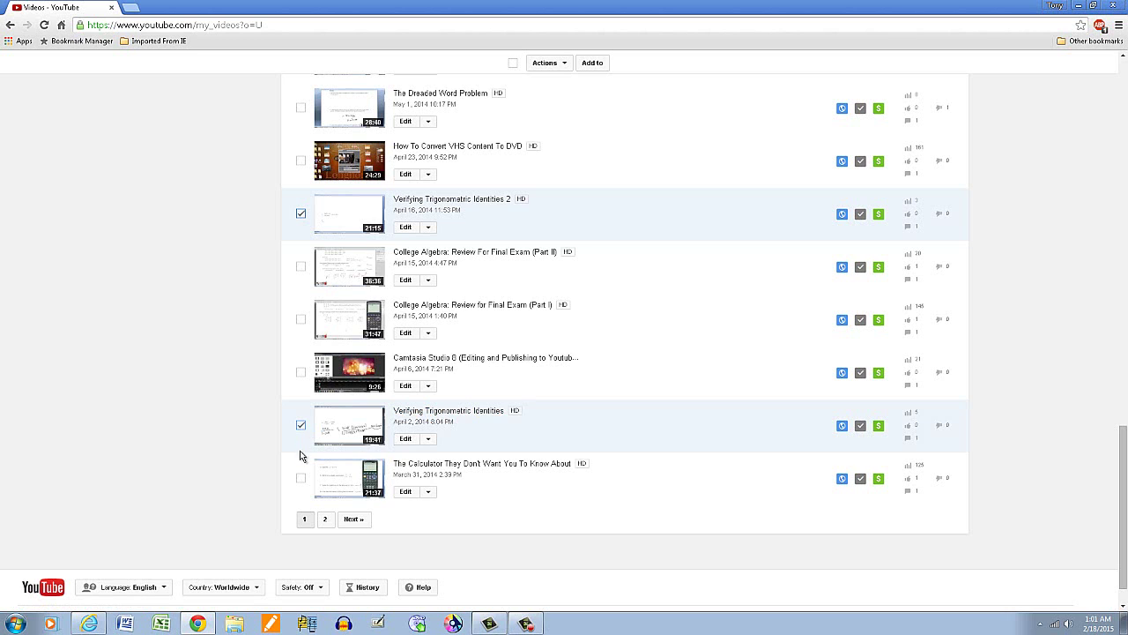
pyautogui.scroll(1, 301, 456)
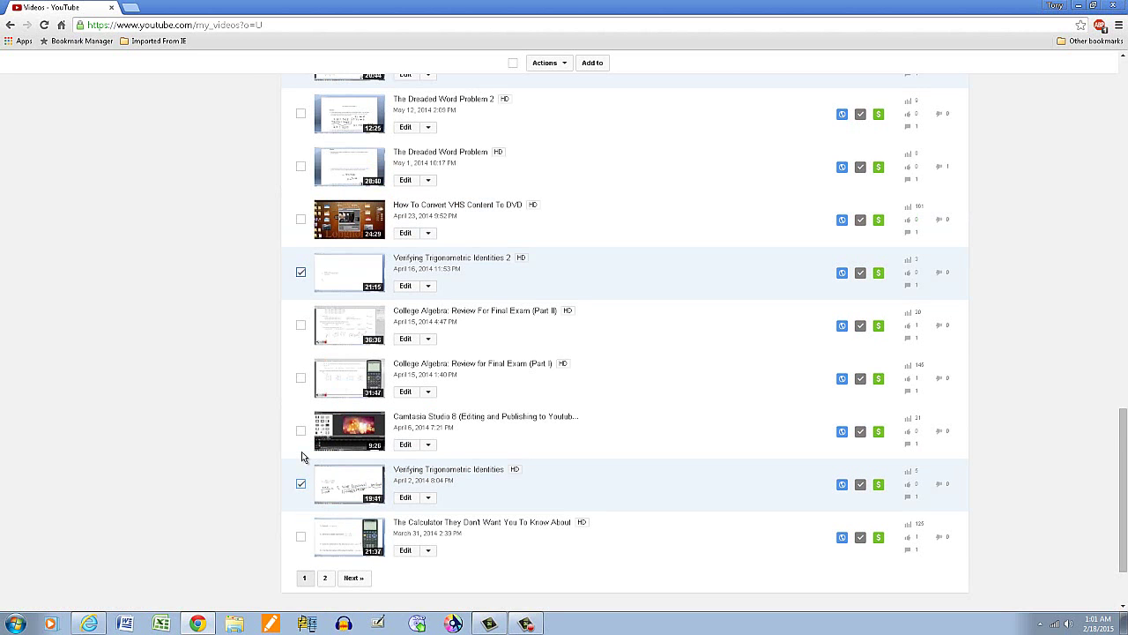
pyautogui.scroll(4, 301, 456)
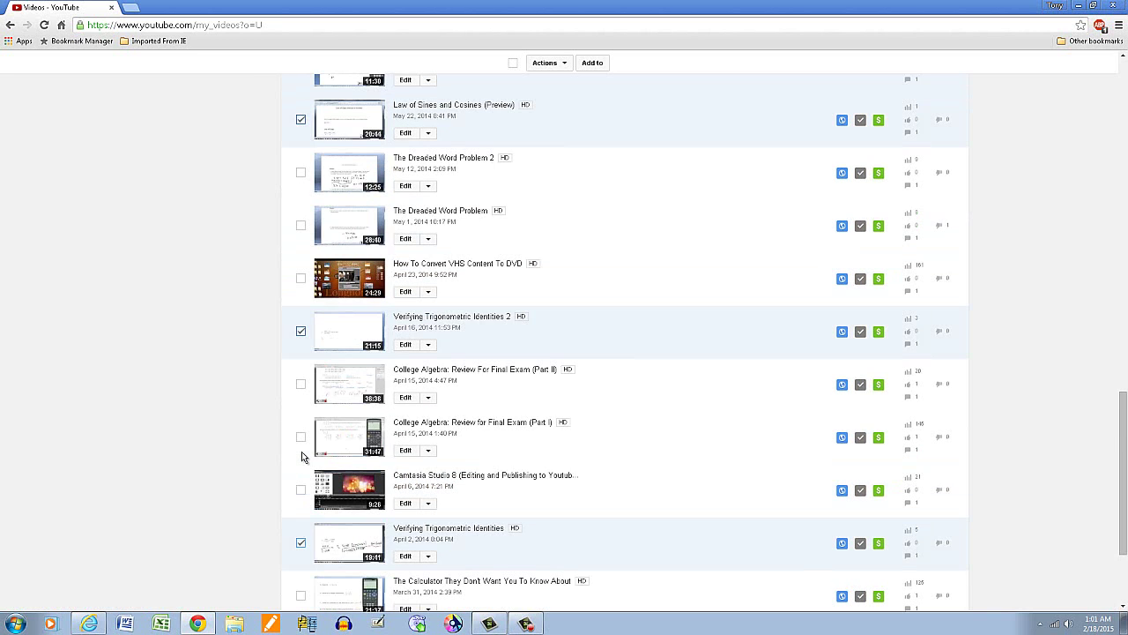
pyautogui.scroll(5, 301, 455)
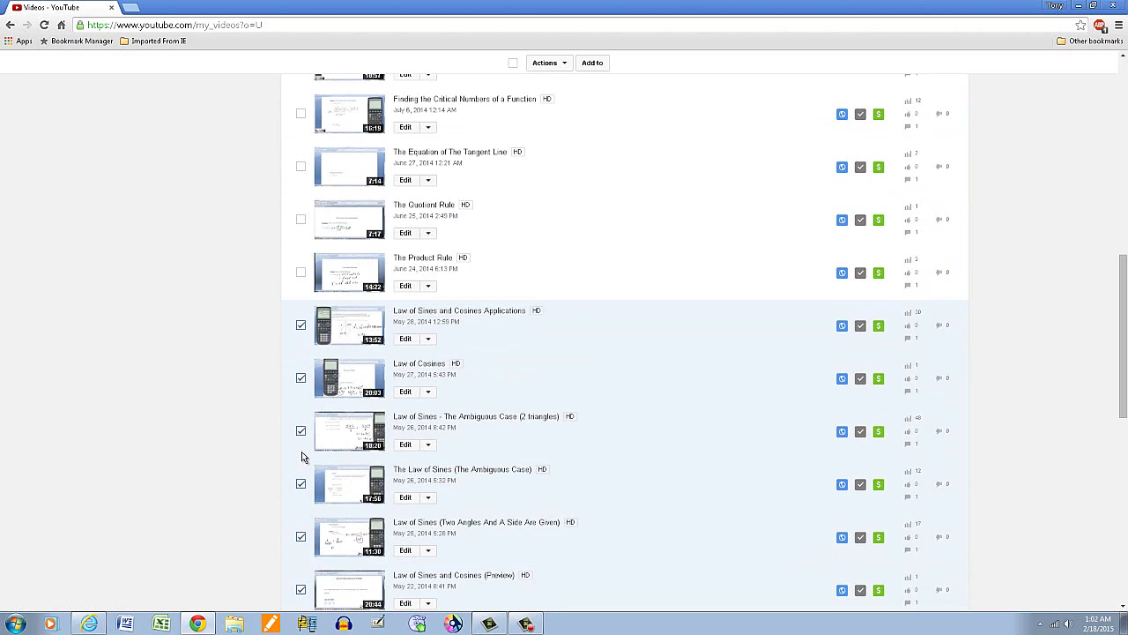
# - Tick Converting Between Radians and Degrees and Angle Measure Conversion (DMS/Decimal Form)
pyautogui.scroll(5, 302, 455)
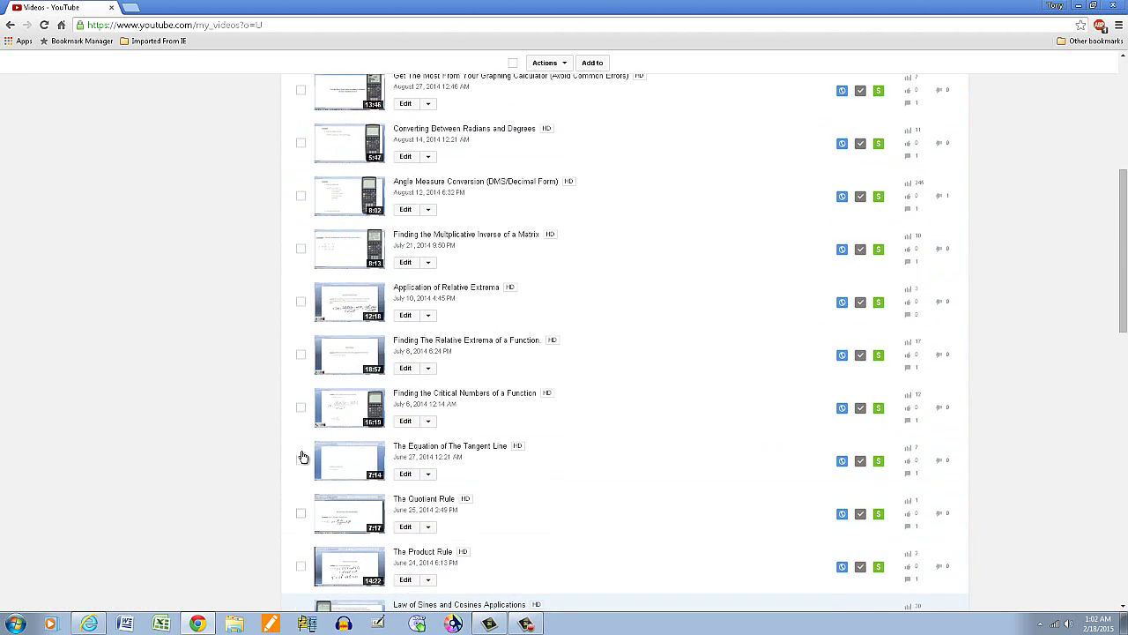
pyautogui.scroll(6, 301, 455)
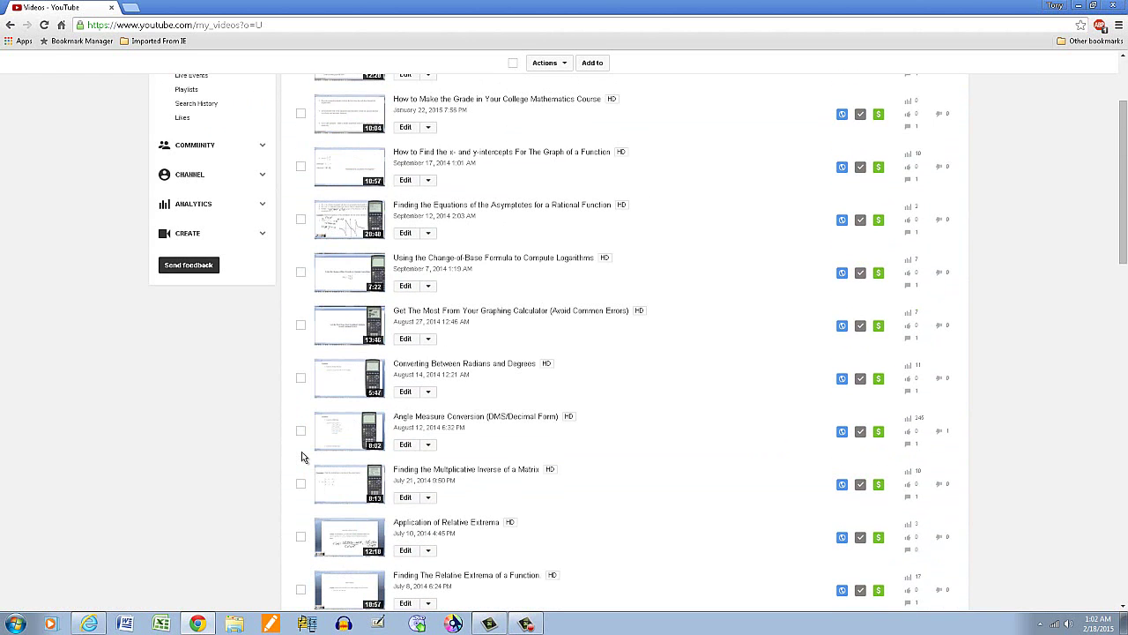
pyautogui.scroll(-2, 302, 456)
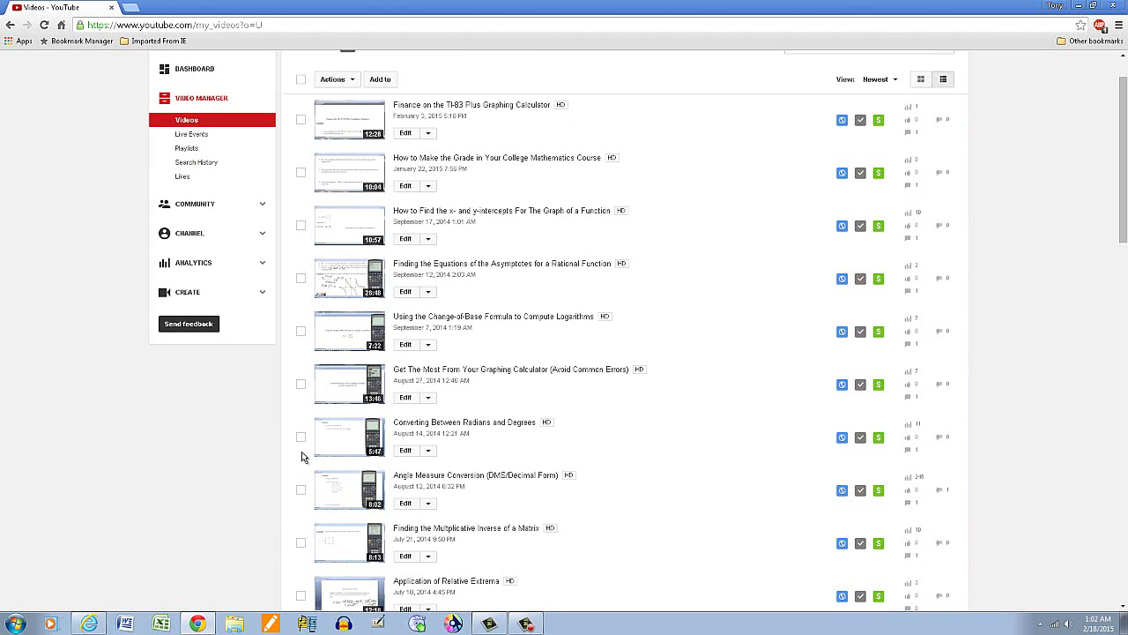
pyautogui.scroll(-2, 302, 456)
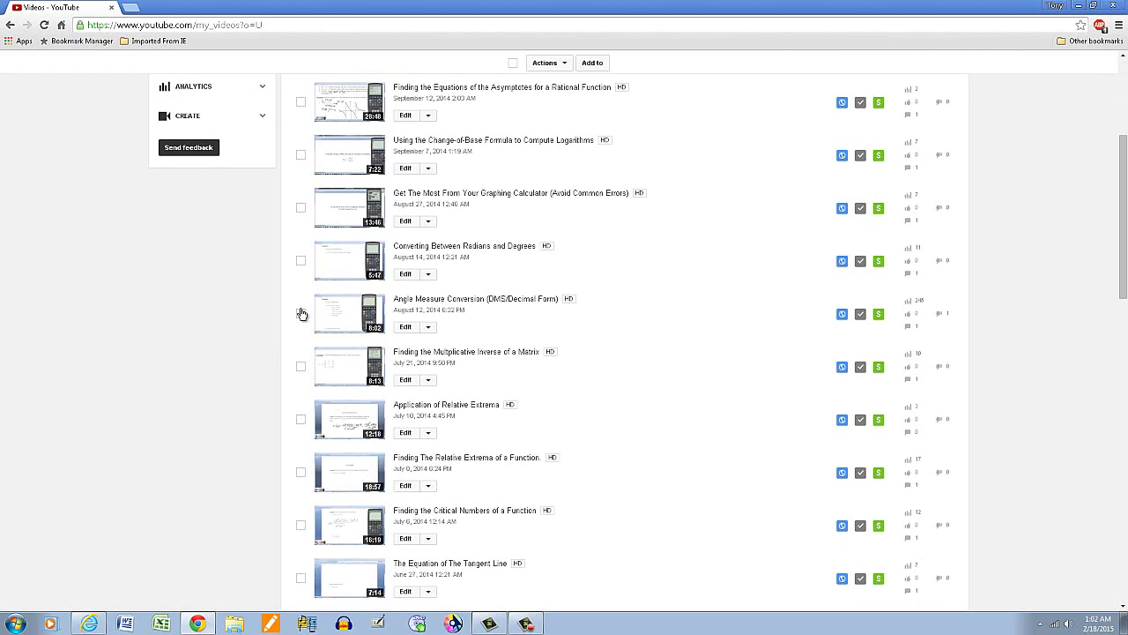
pyautogui.click(301, 261)
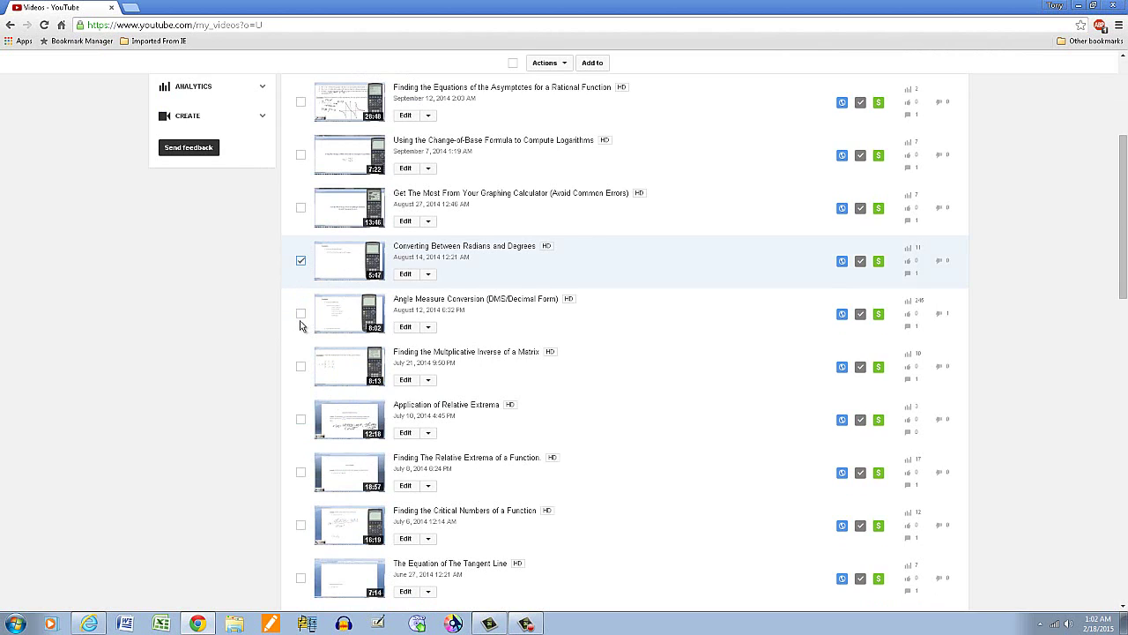
pyautogui.click(301, 314)
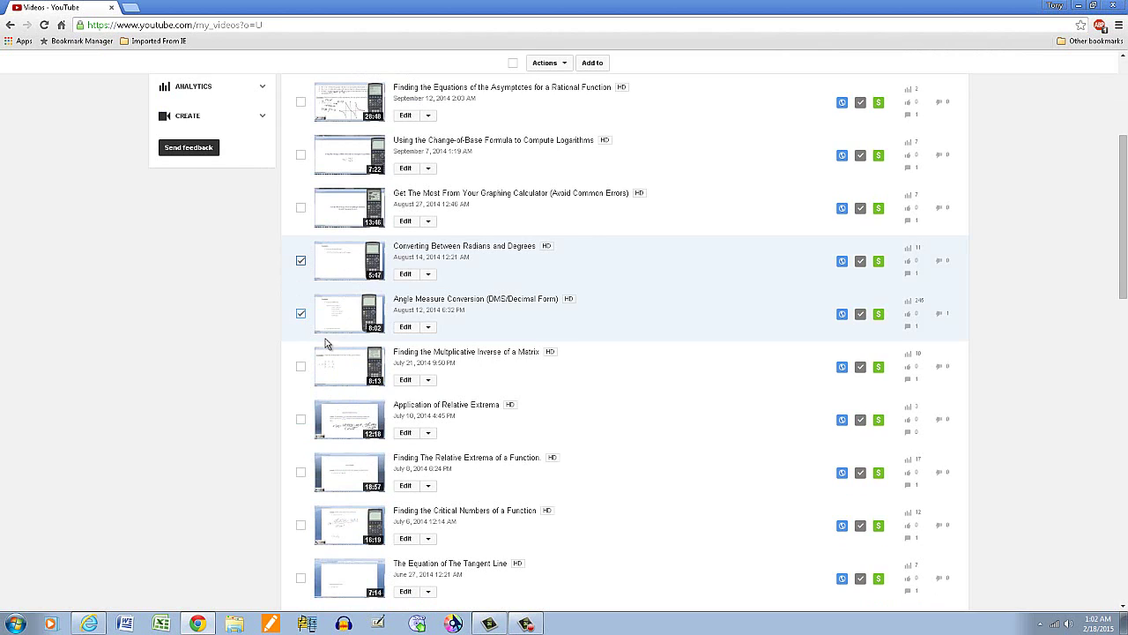
pyautogui.scroll(-1, 440, 363)
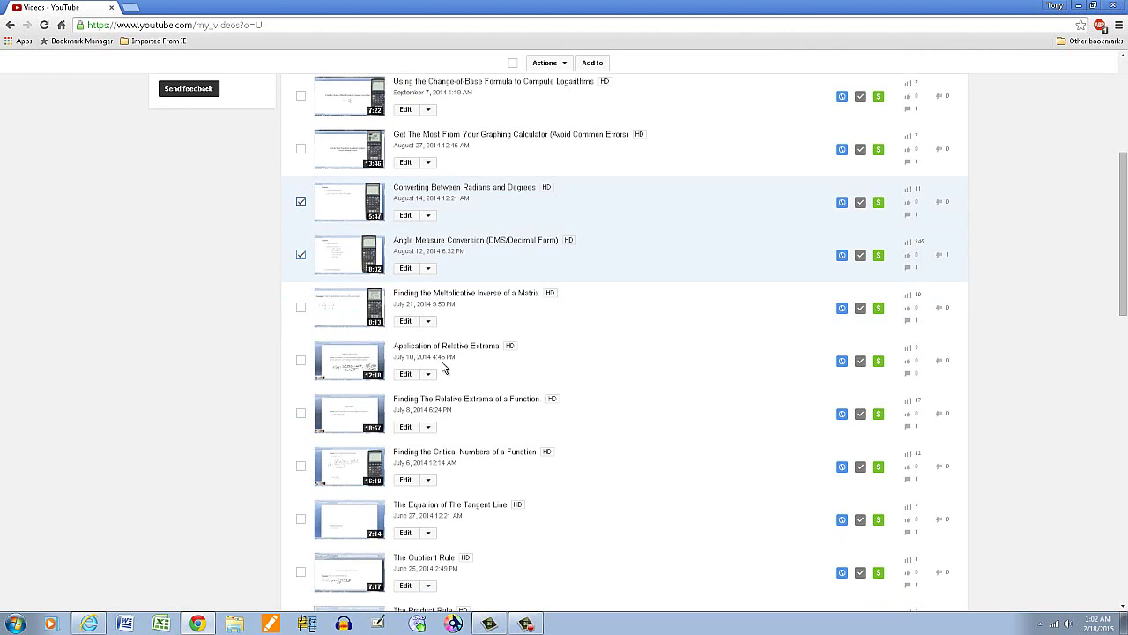
pyautogui.scroll(-1, 443, 368)
pyautogui.scroll(-10, 443, 368)
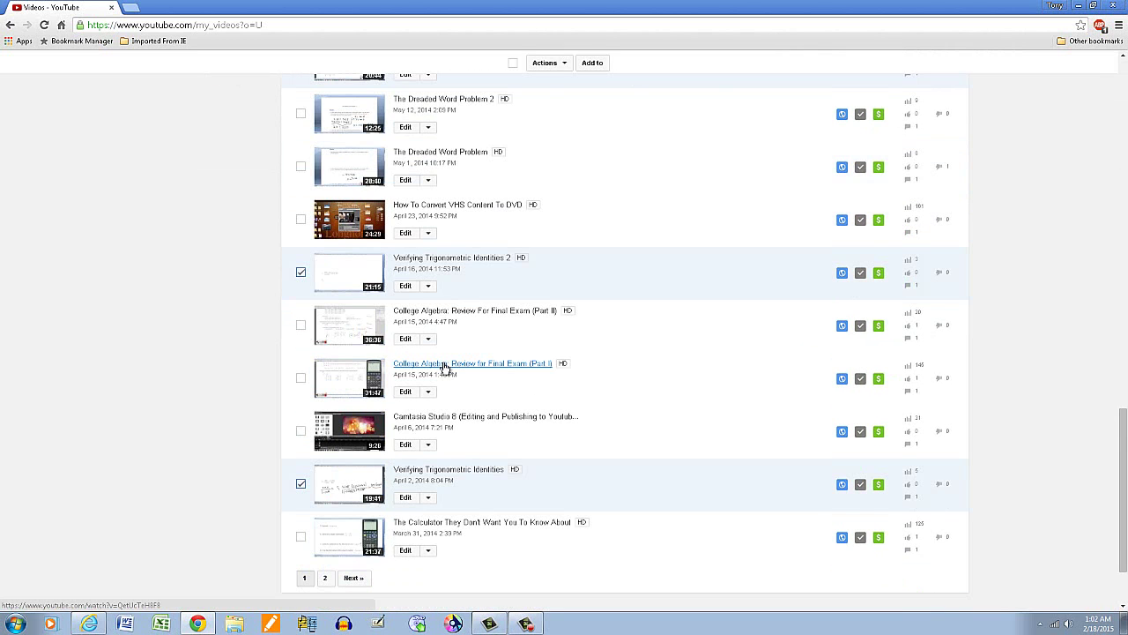
pyautogui.scroll(-2, 445, 367)
# - Add the ticked videos to the Precalculus/Trigonometry playlist with Add to
pyautogui.scroll(18, 443, 367)
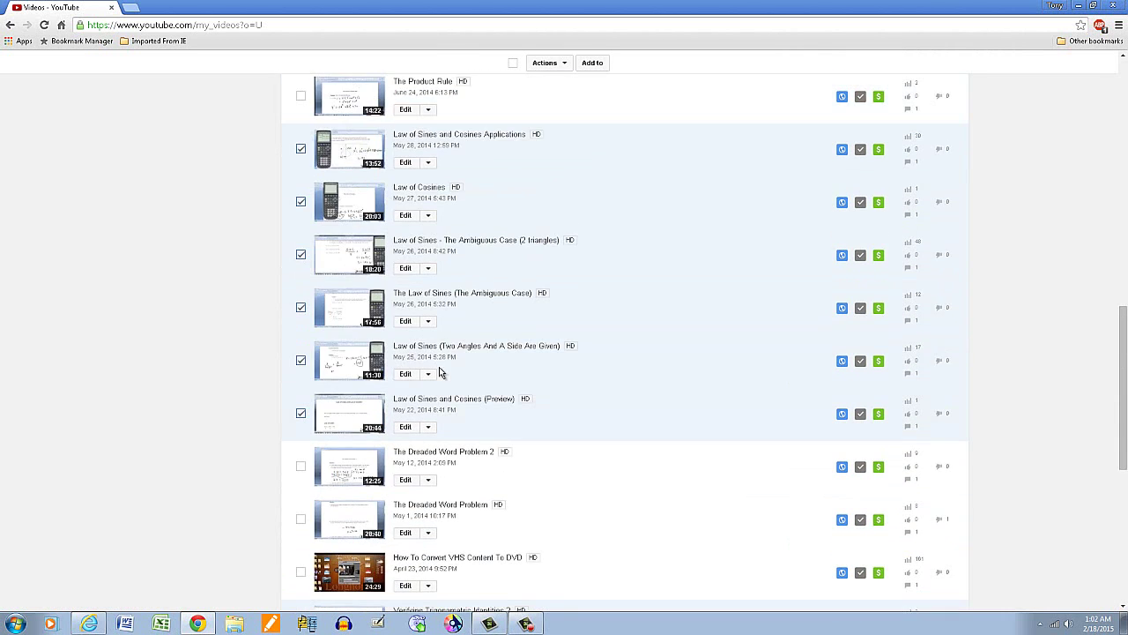
pyautogui.scroll(3, 438, 385)
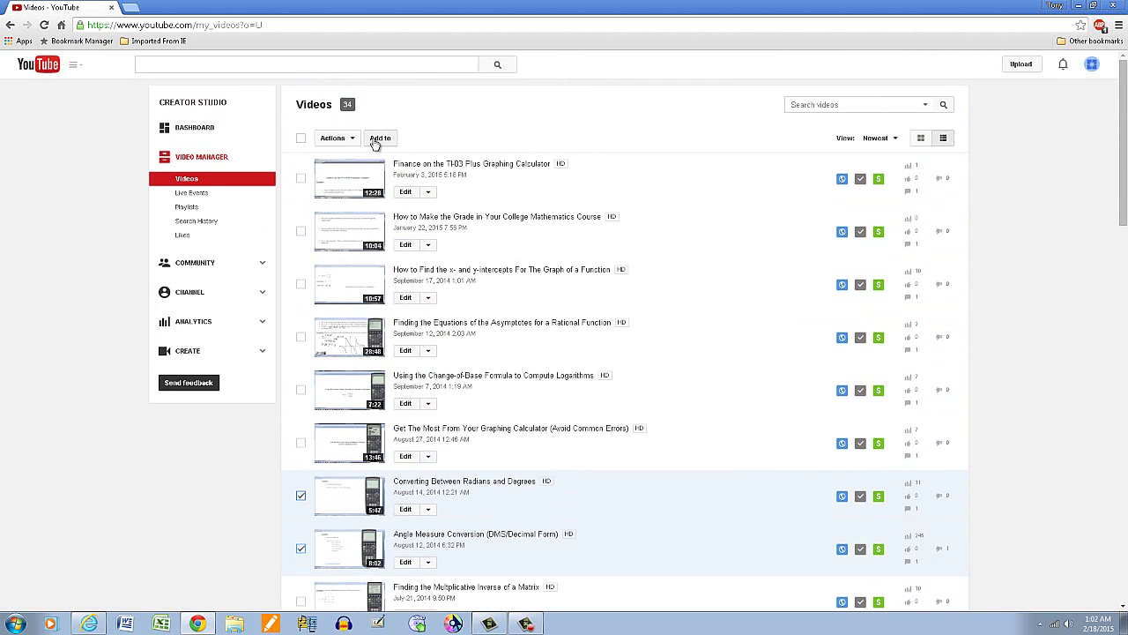
pyautogui.click(380, 139)
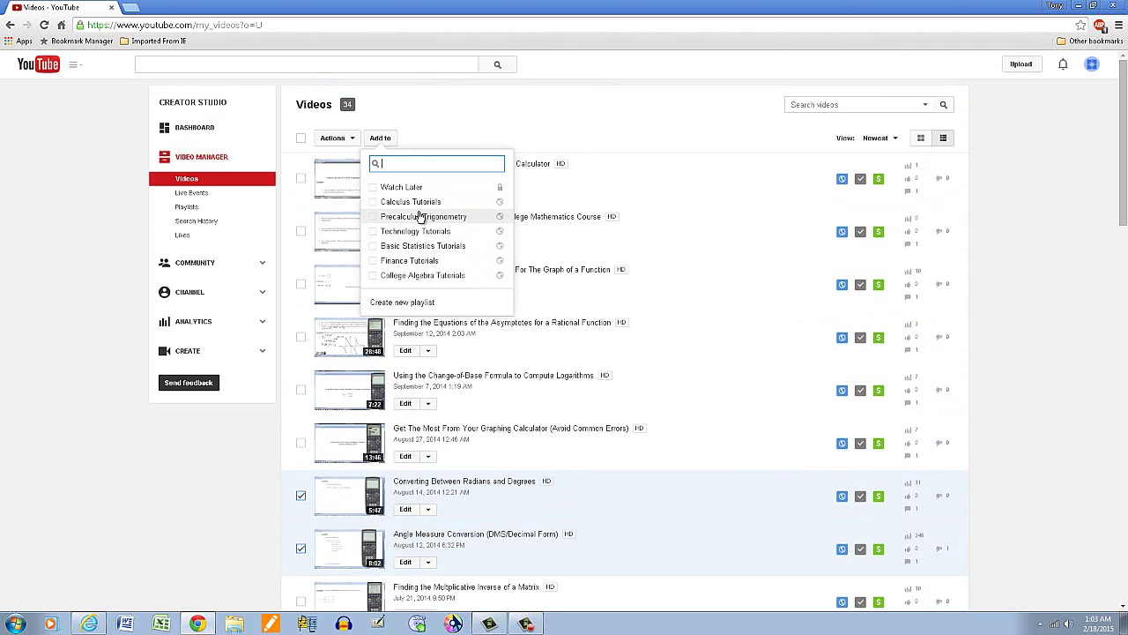
pyautogui.click(375, 217)
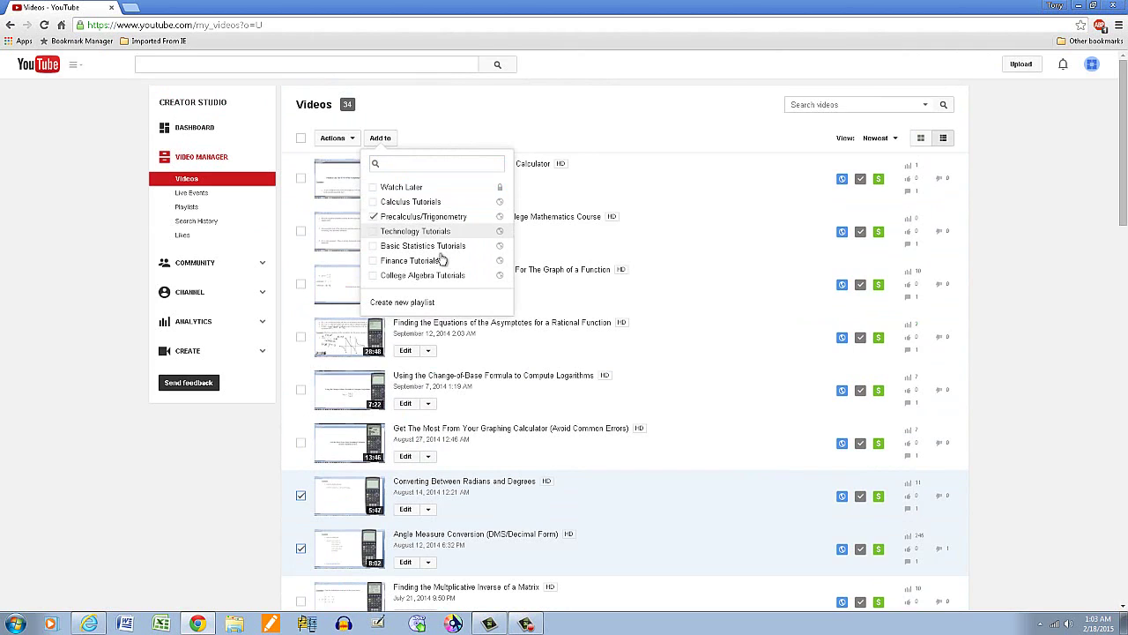
pyautogui.click(692, 286)
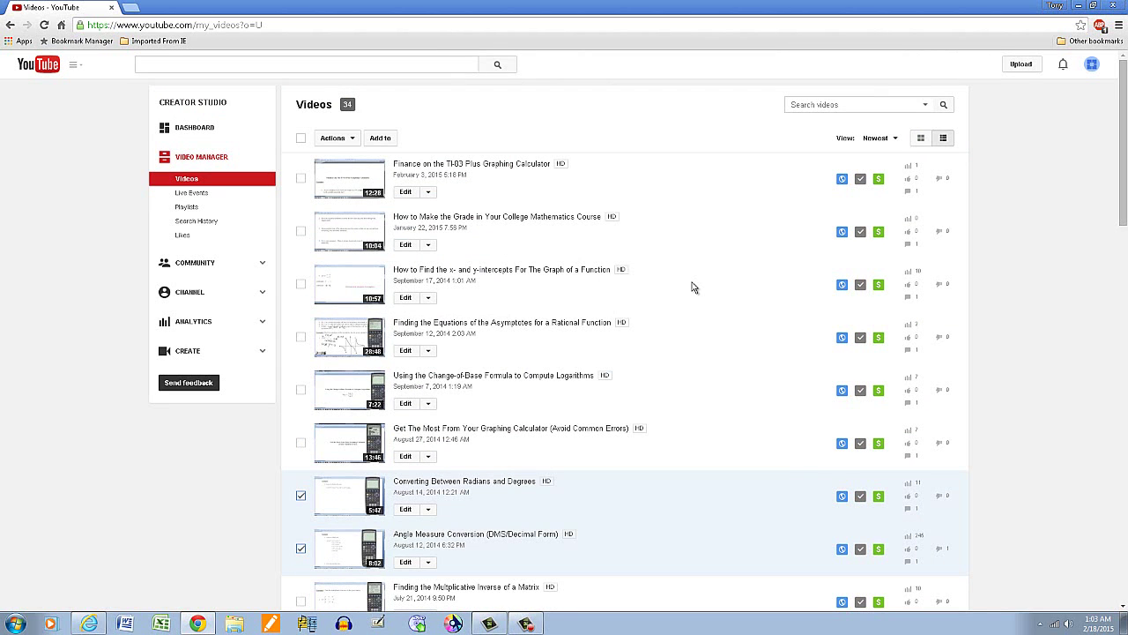
# - Back in Video Manager, tick The Quotient Rule and The Product Rule videos
pyautogui.click(10, 24)
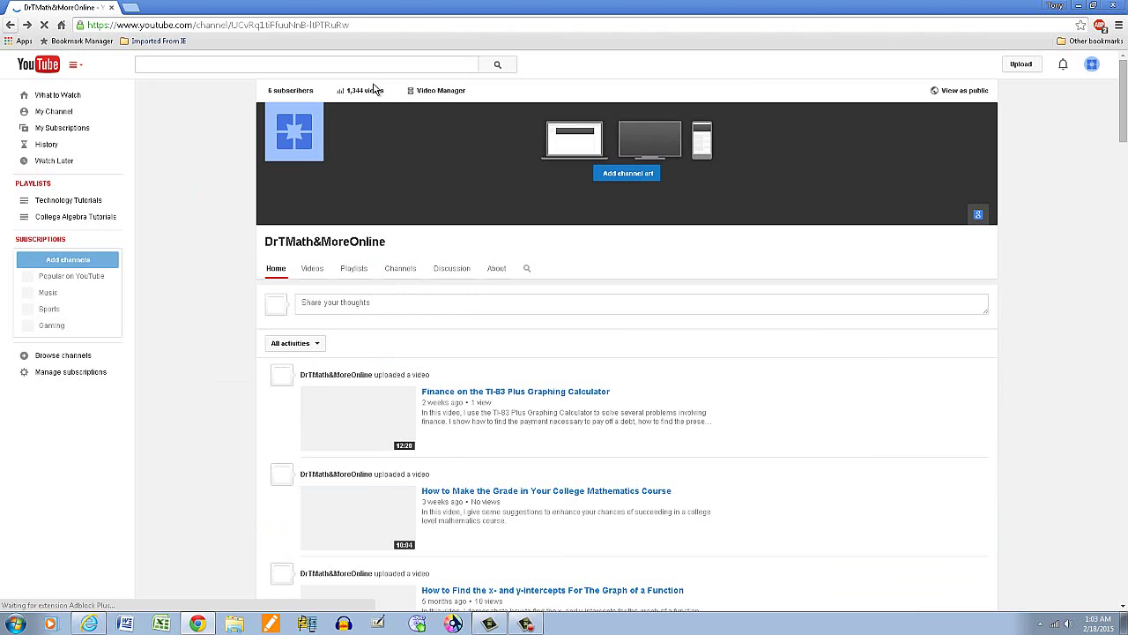
pyautogui.click(446, 95)
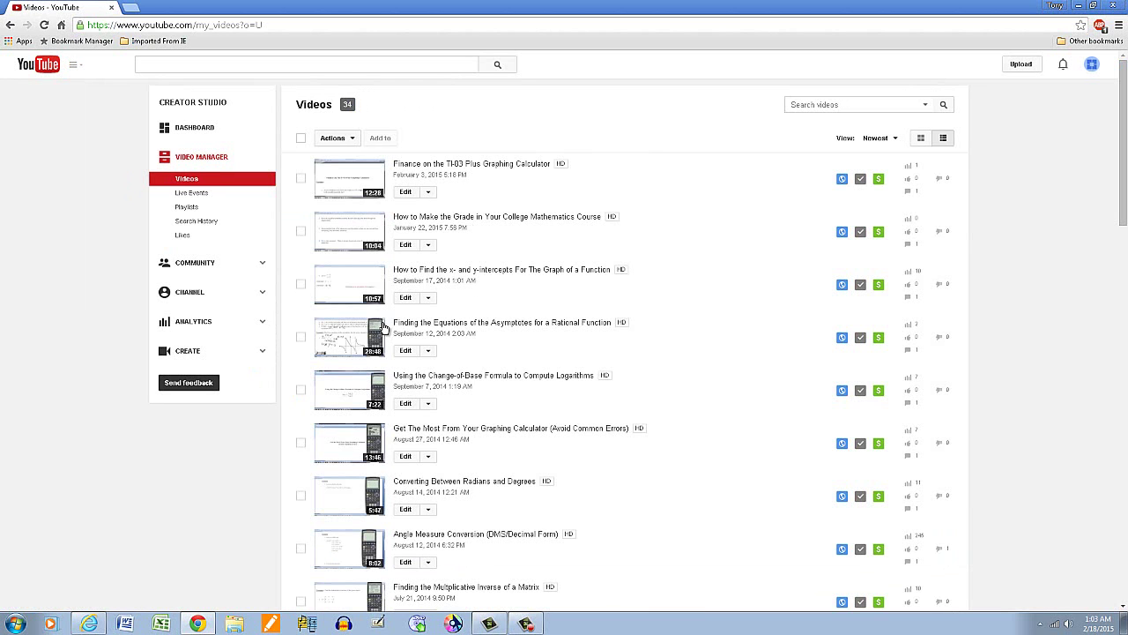
pyautogui.click(413, 218)
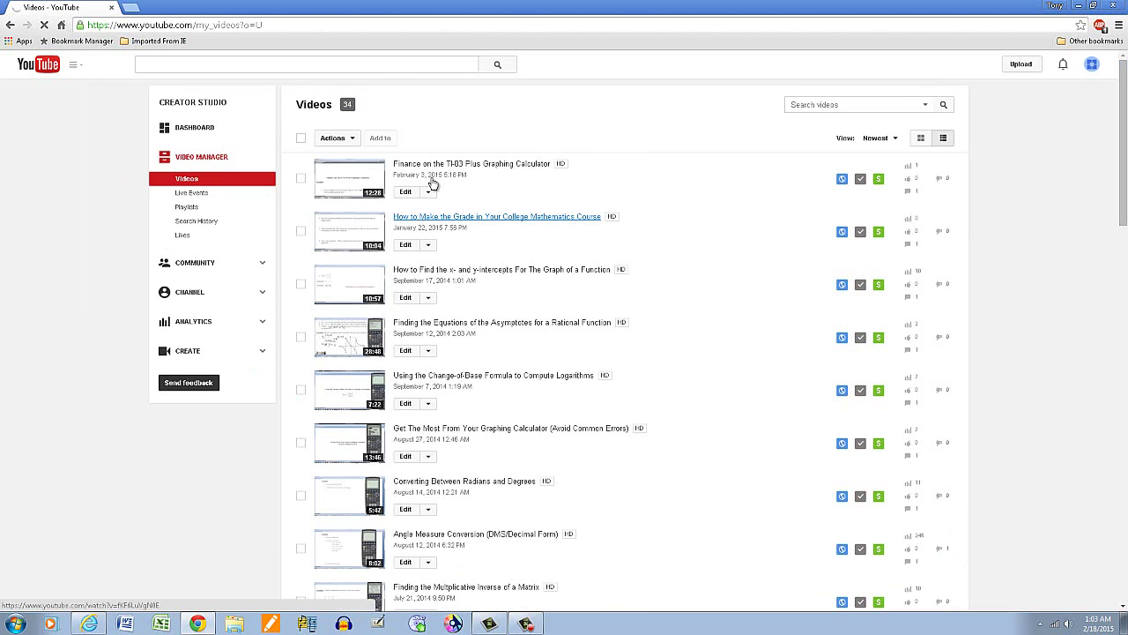
pyautogui.scroll(-1, 431, 184)
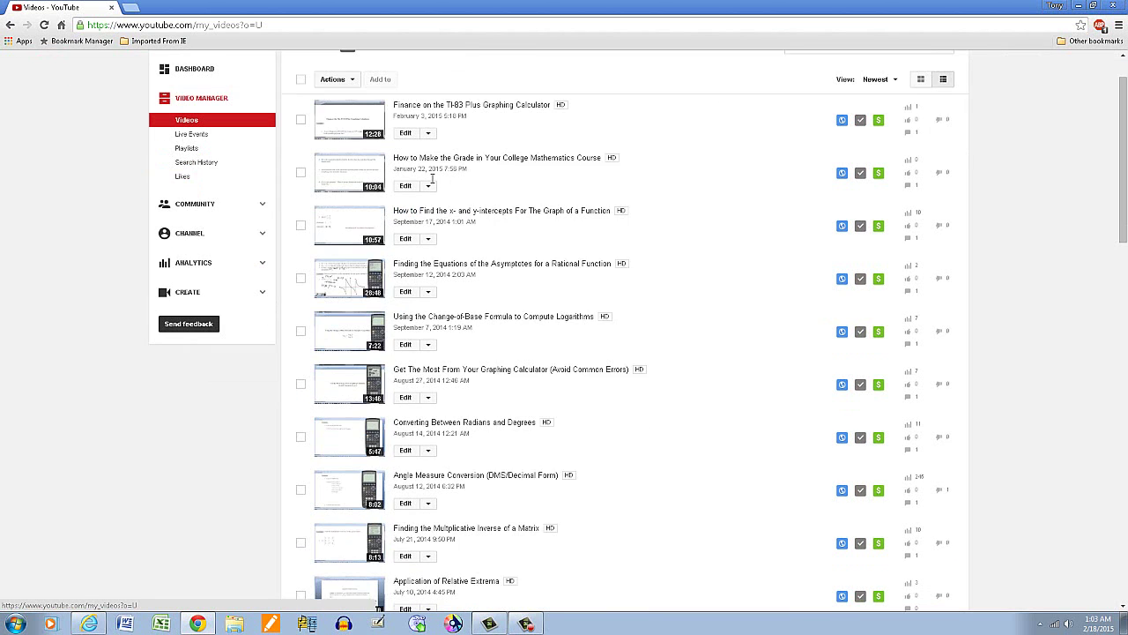
pyautogui.scroll(-4, 431, 184)
pyautogui.scroll(-1, 432, 183)
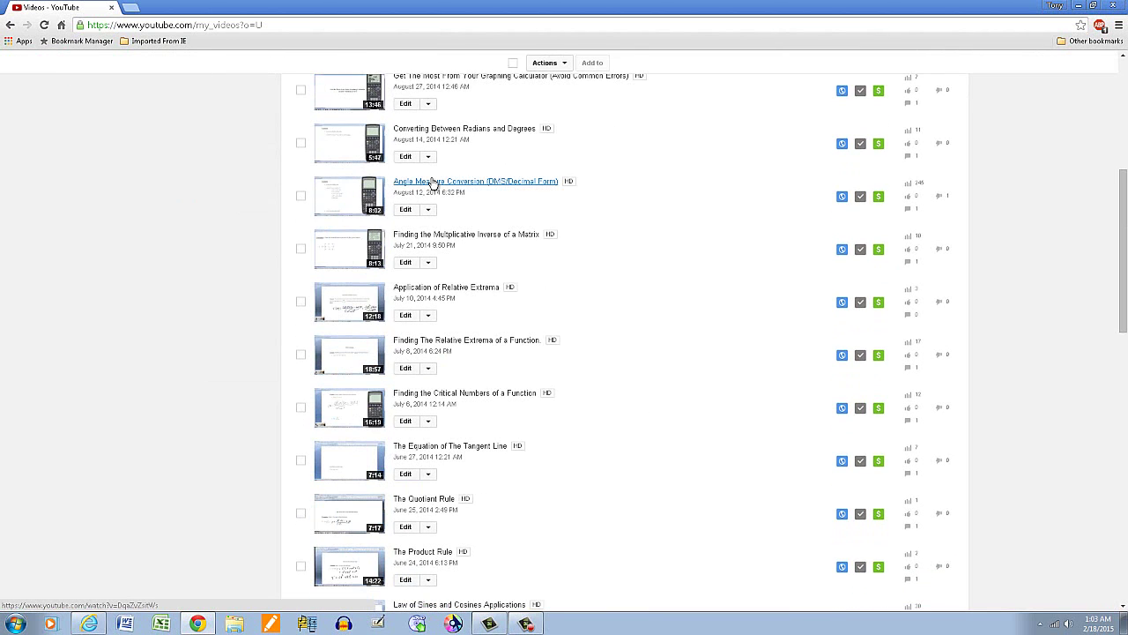
pyautogui.scroll(-2, 432, 184)
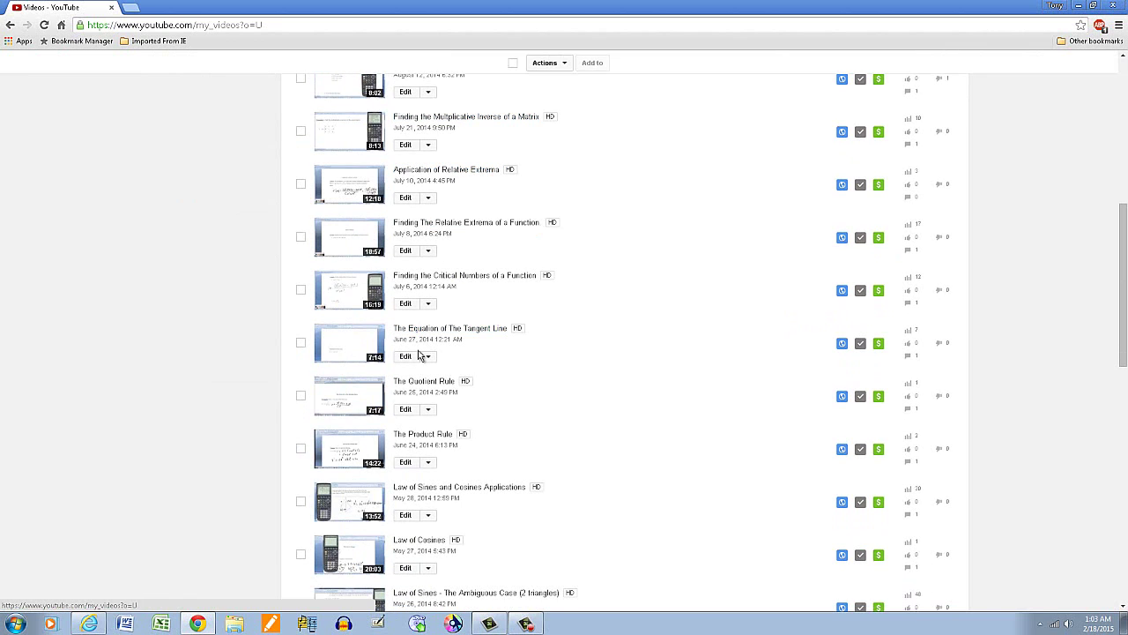
pyautogui.click(300, 395)
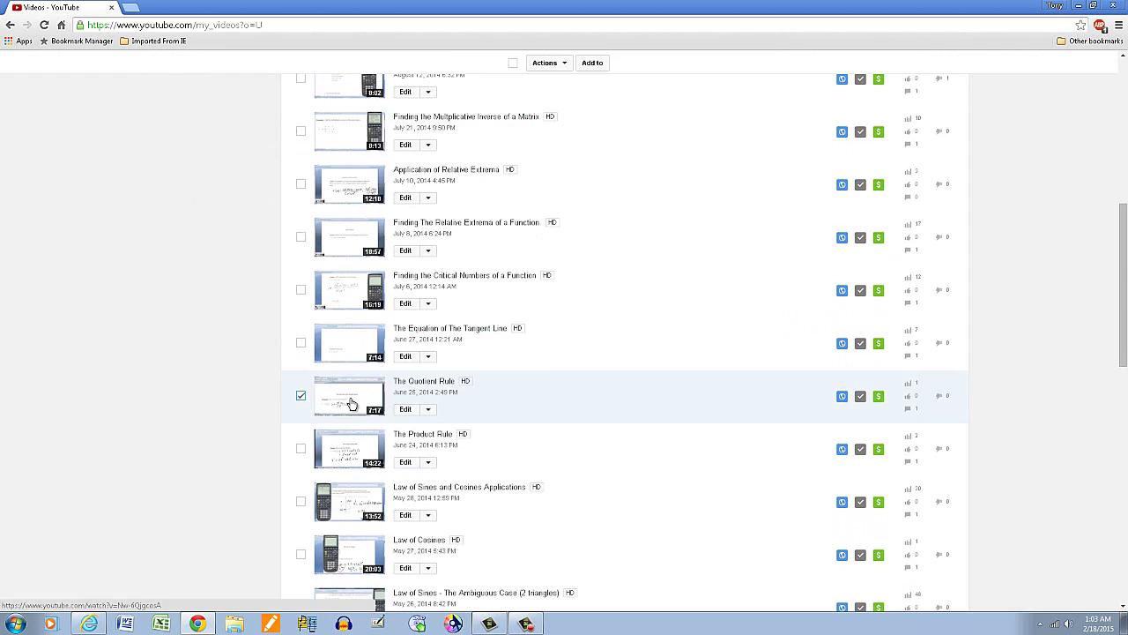
pyautogui.click(300, 448)
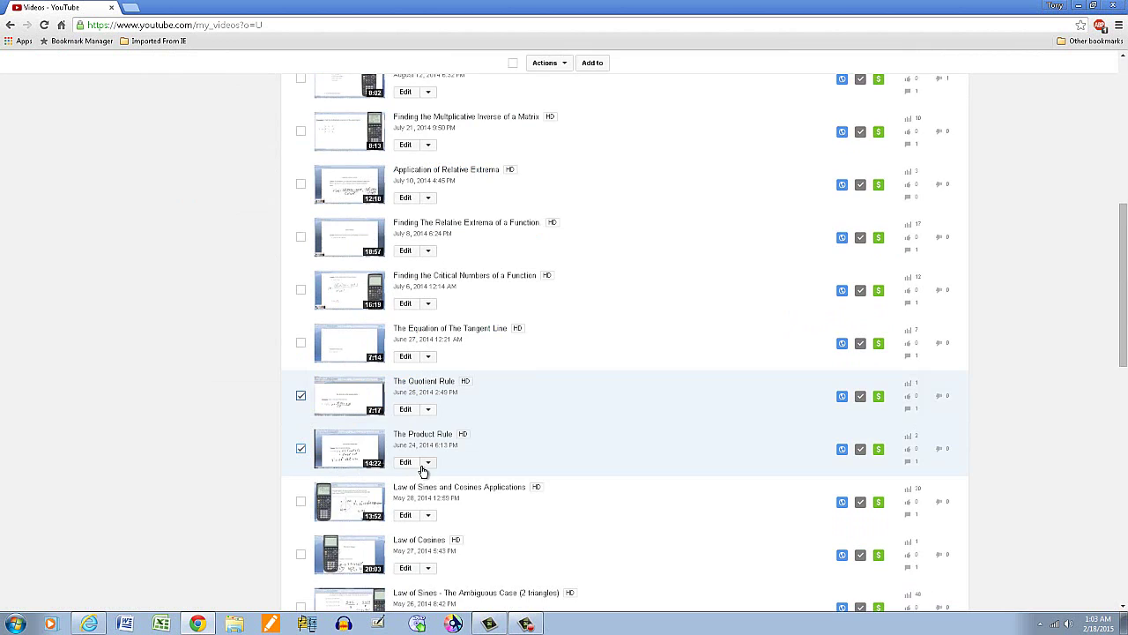
# - Add the ticked videos to Calculus Tutorials and reload Video Manager
pyautogui.scroll(-1, 421, 472)
pyautogui.scroll(-1, 422, 471)
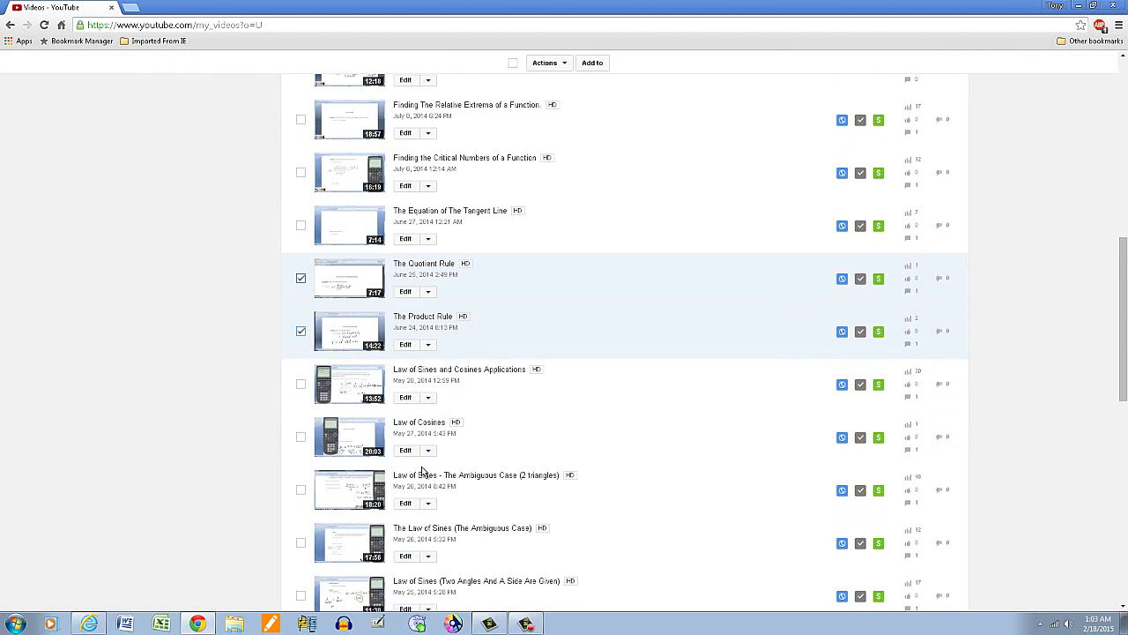
pyautogui.scroll(-1, 421, 472)
pyautogui.scroll(-1, 421, 471)
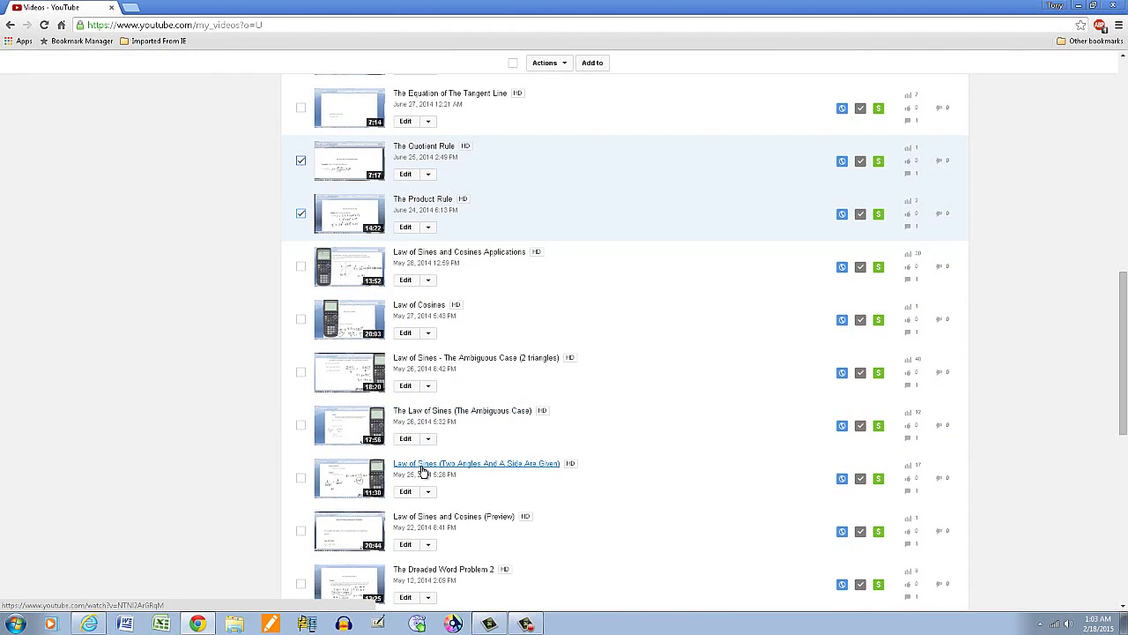
pyautogui.scroll(3, 422, 471)
pyautogui.scroll(-10, 423, 472)
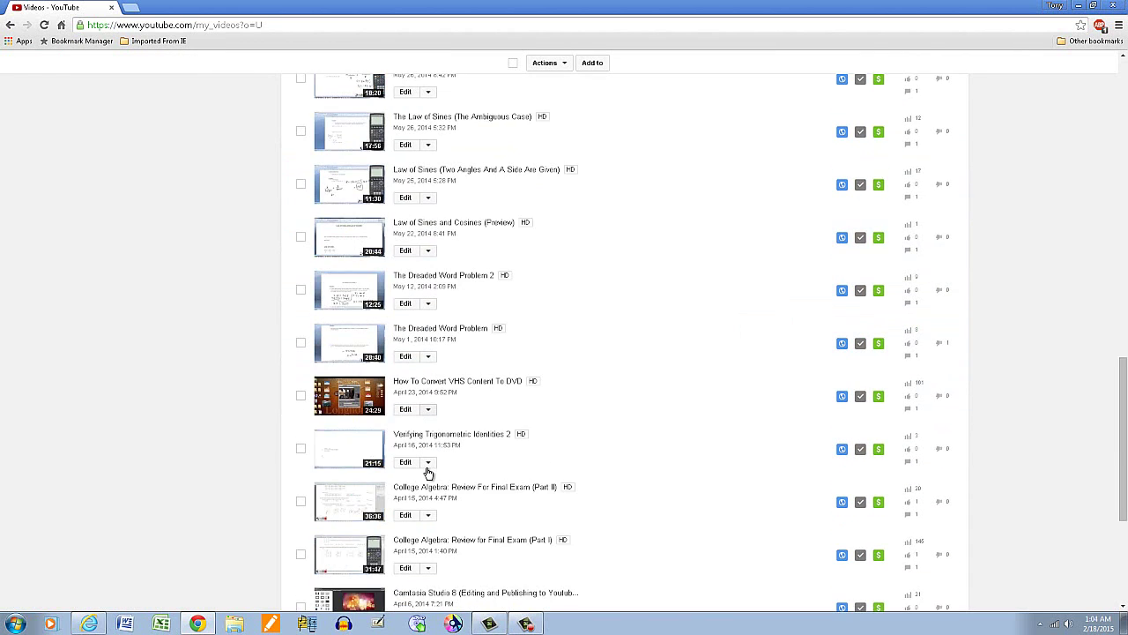
pyautogui.scroll(-1, 427, 474)
pyautogui.scroll(20, 426, 474)
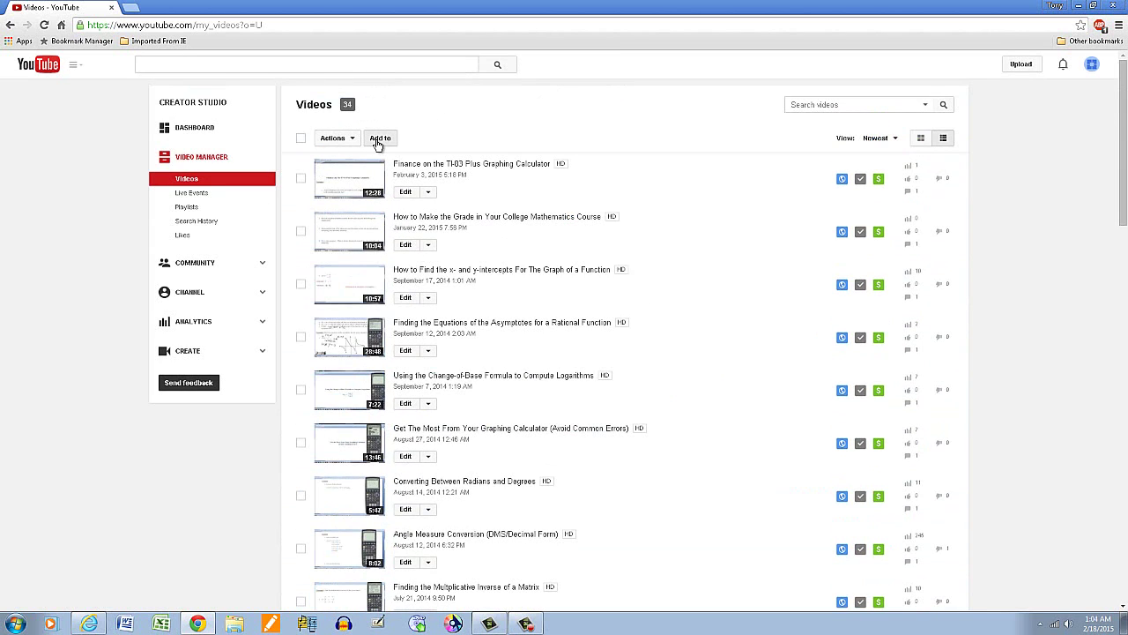
pyautogui.click(379, 139)
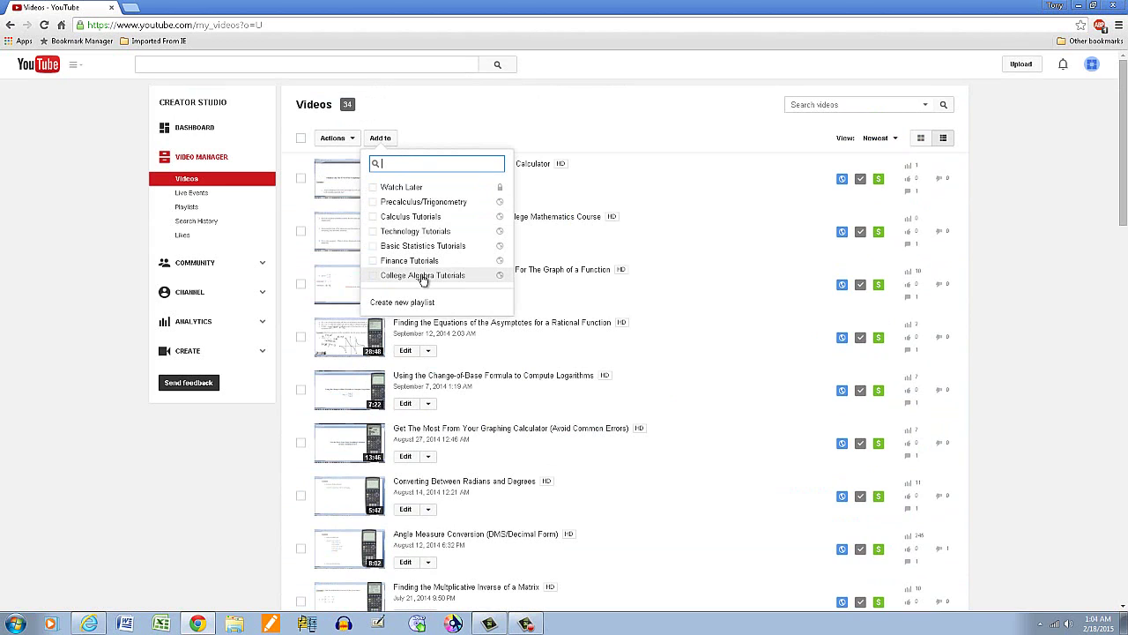
pyautogui.click(427, 217)
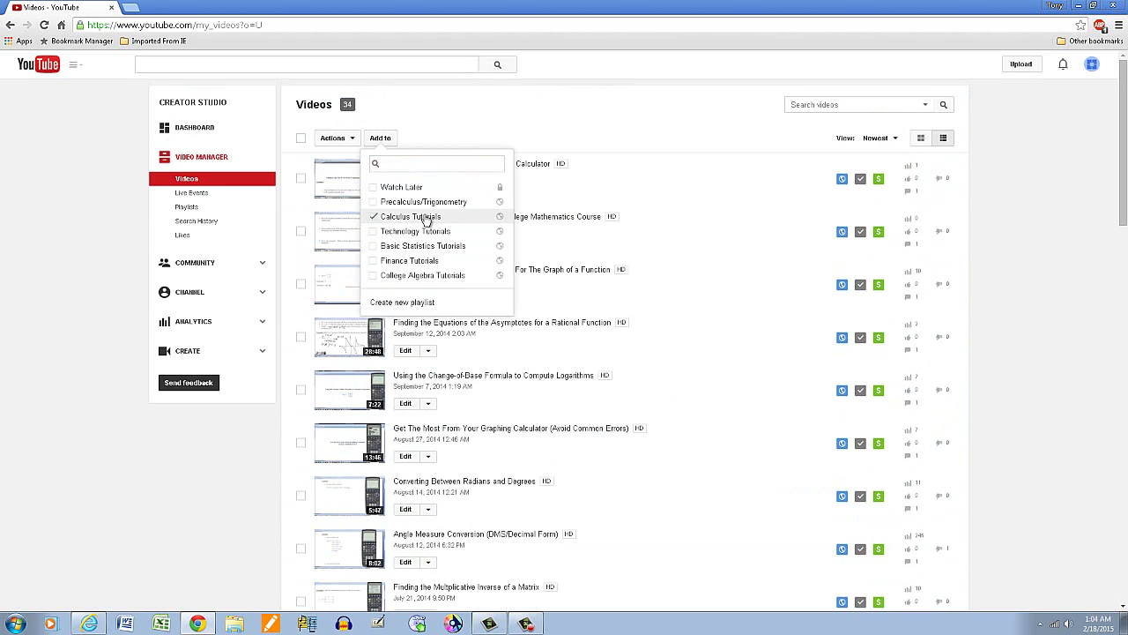
pyautogui.click(702, 353)
pyautogui.scroll(-5, 443, 367)
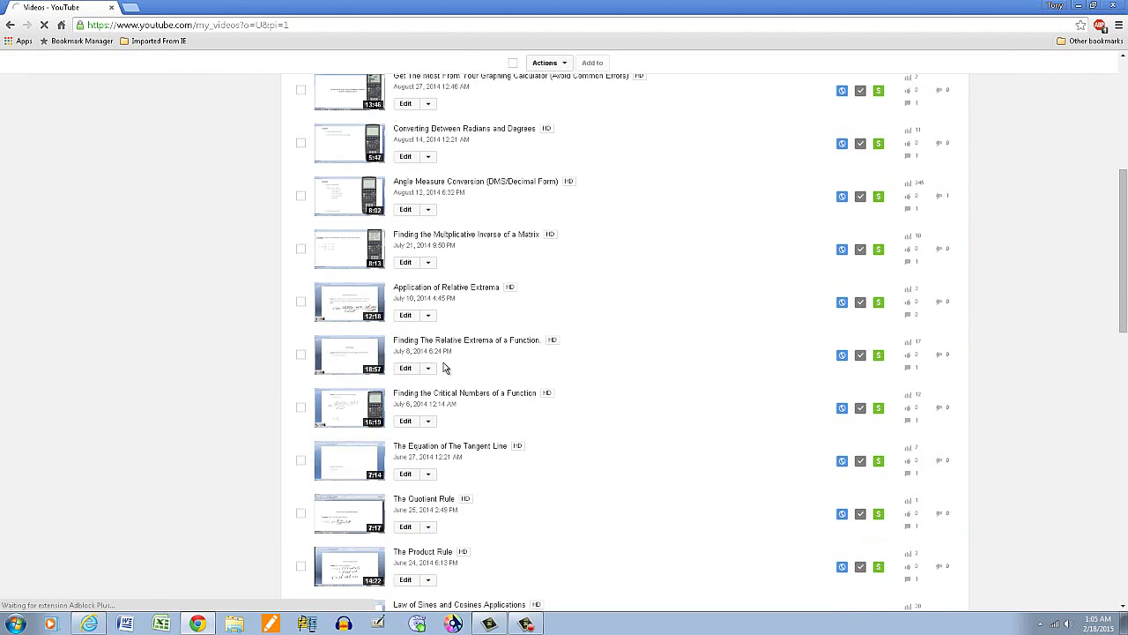
pyautogui.scroll(5, 443, 367)
pyautogui.click(212, 159)
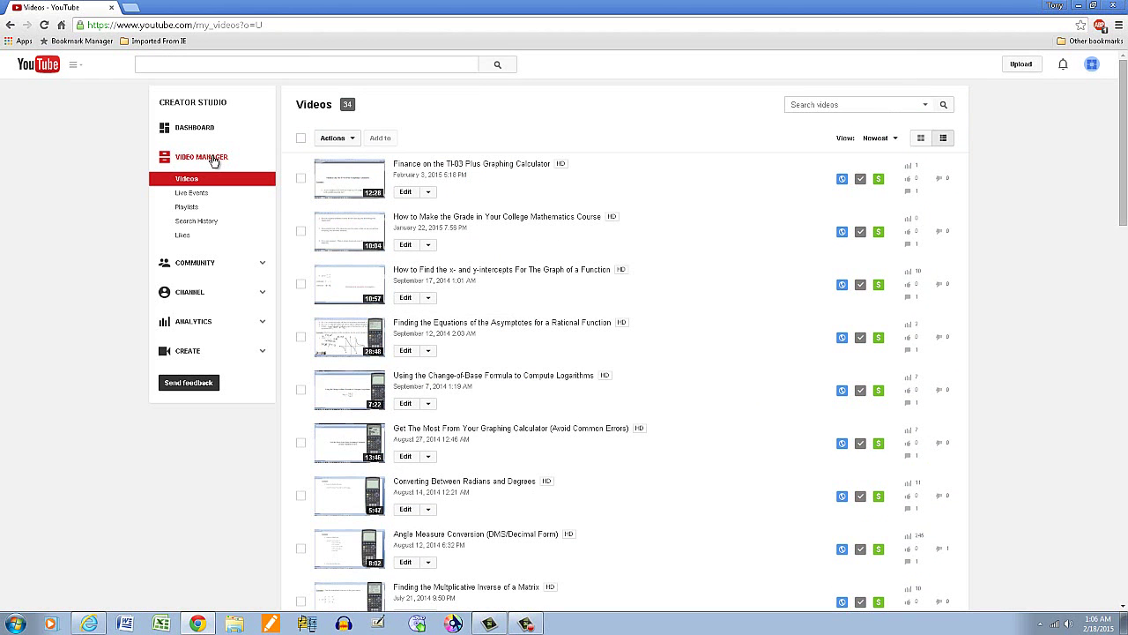
# - View the channel's playlists, then return to the signed-in Chrome window
pyautogui.click(186, 208)
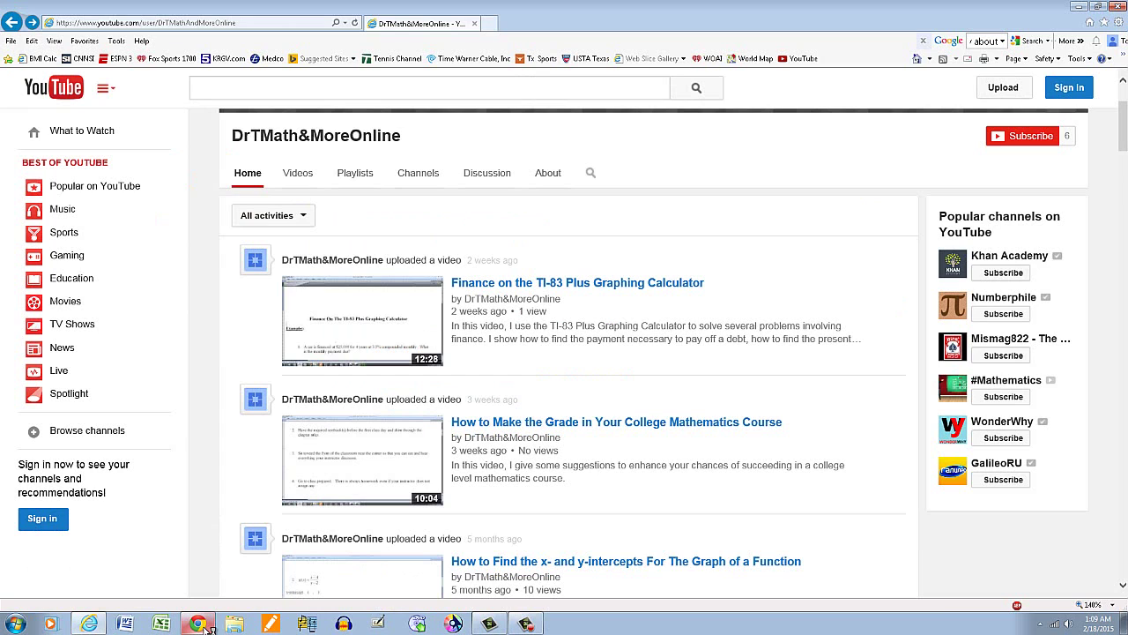
pyautogui.click(201, 625)
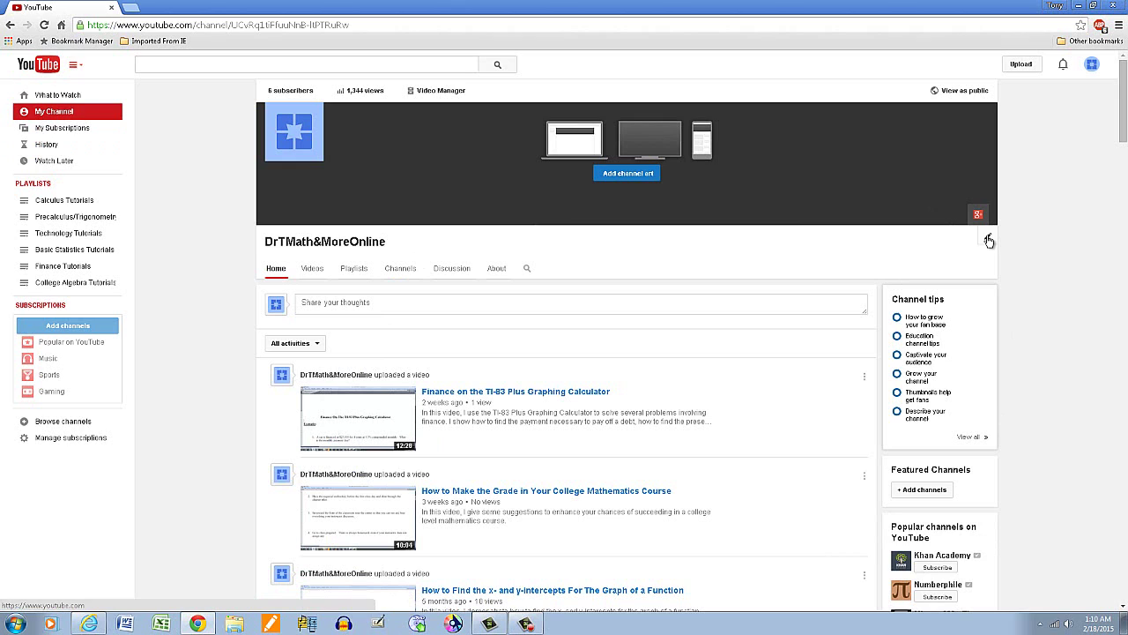
# - Enable the Browse view under Edit channel navigation and save the change
pyautogui.click(989, 241)
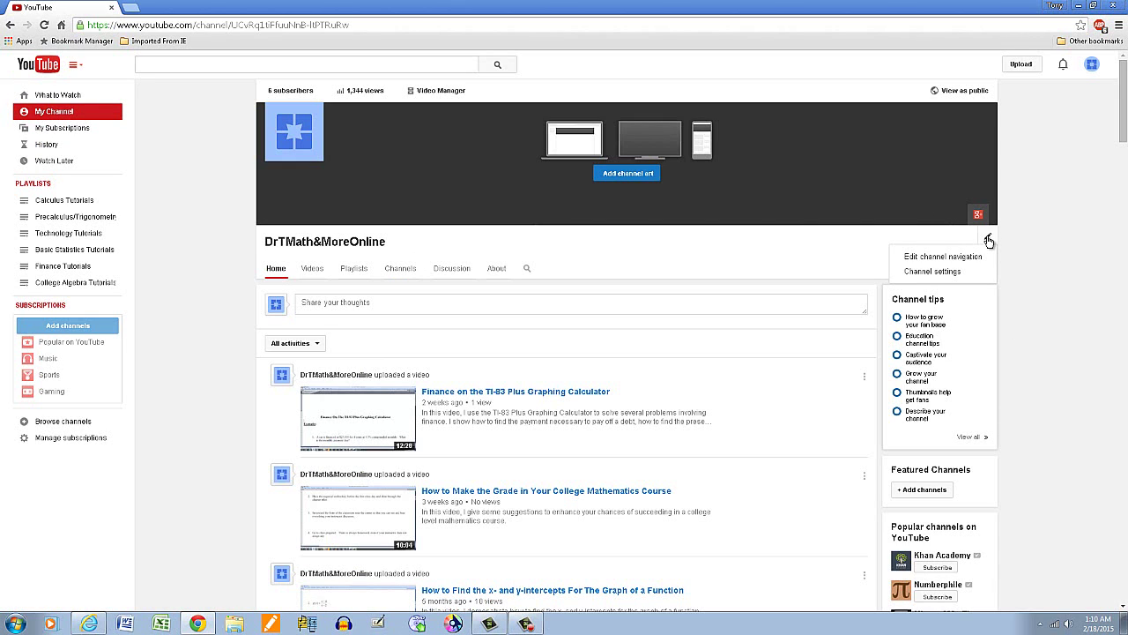
pyautogui.click(987, 238)
pyautogui.click(986, 238)
pyautogui.click(943, 257)
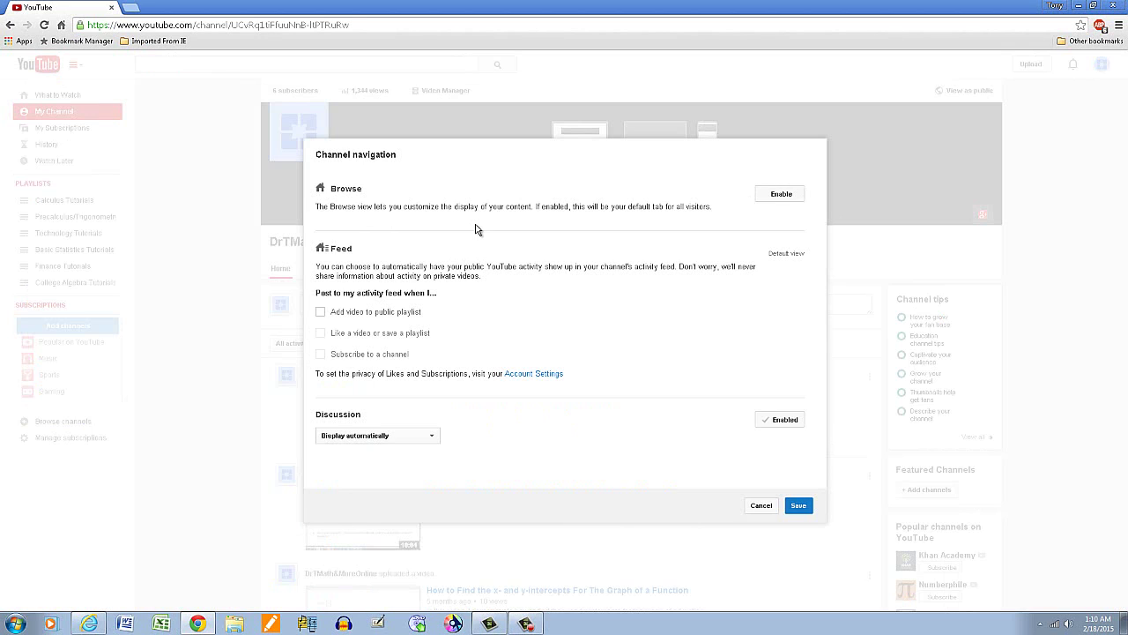
pyautogui.click(787, 195)
pyautogui.click(799, 506)
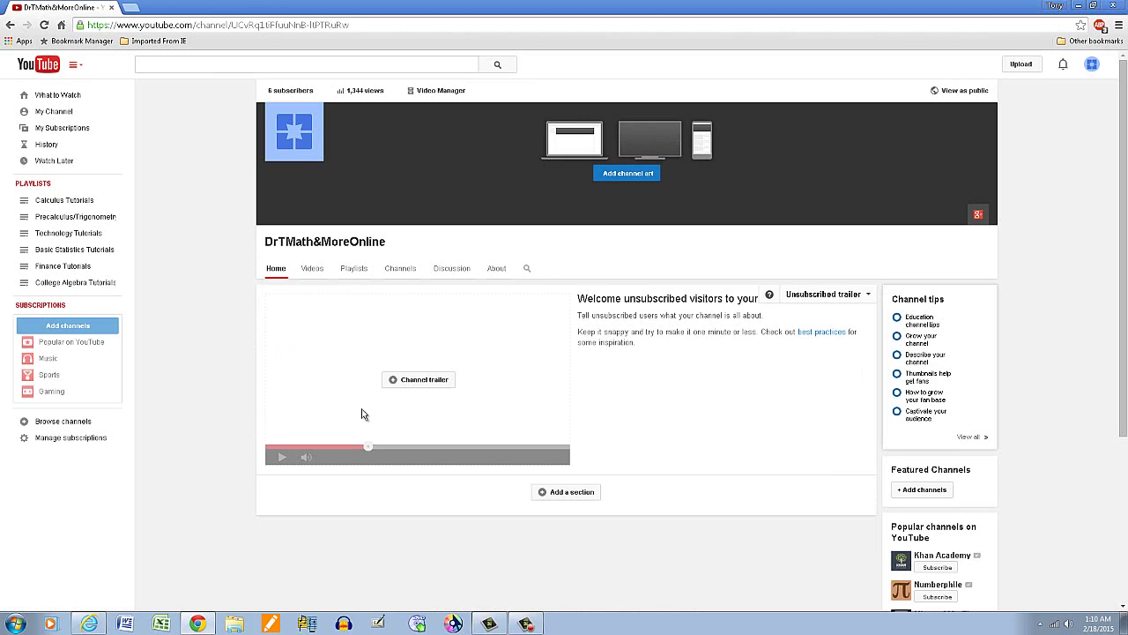
# - Add a single-playlist section showing Basic Statistics Tutorials to the channel home
pyautogui.click(571, 493)
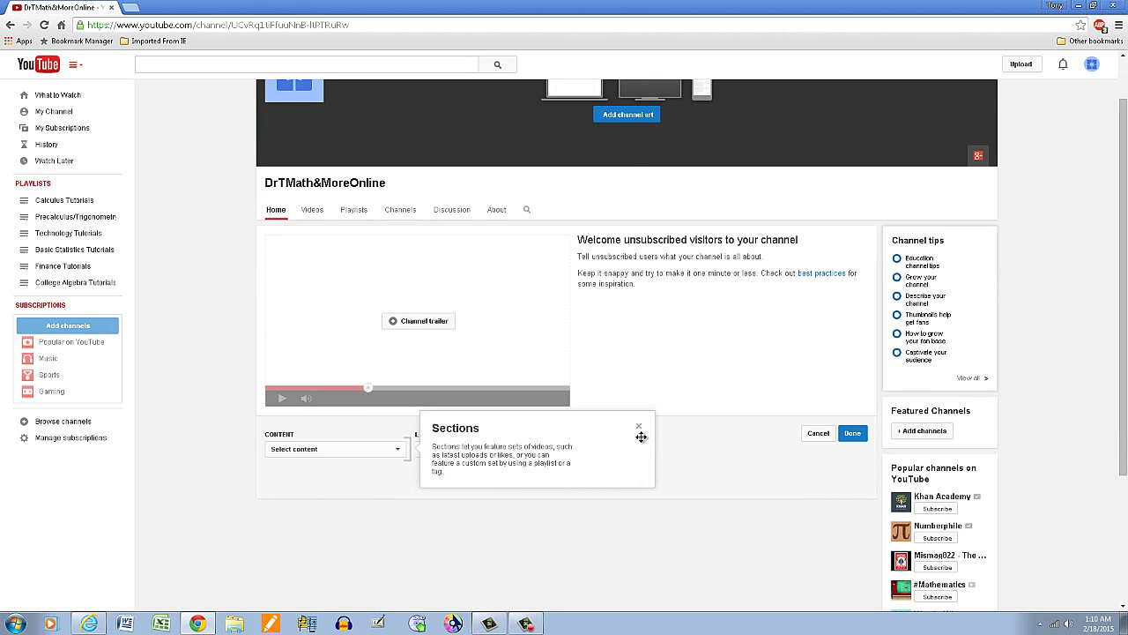
pyautogui.click(641, 428)
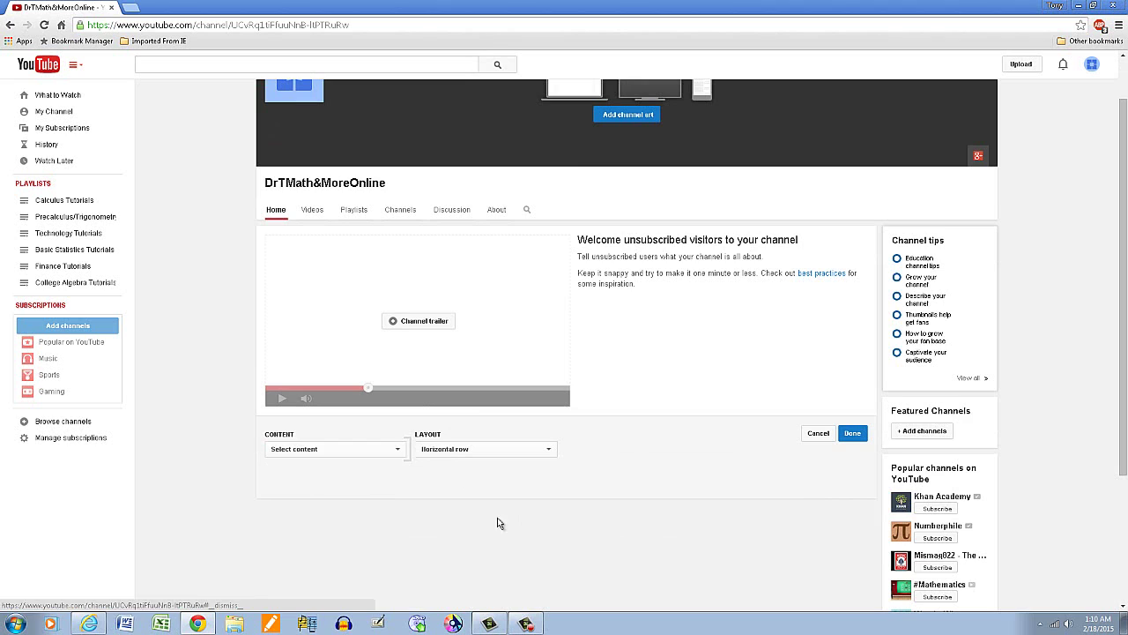
pyautogui.click(396, 450)
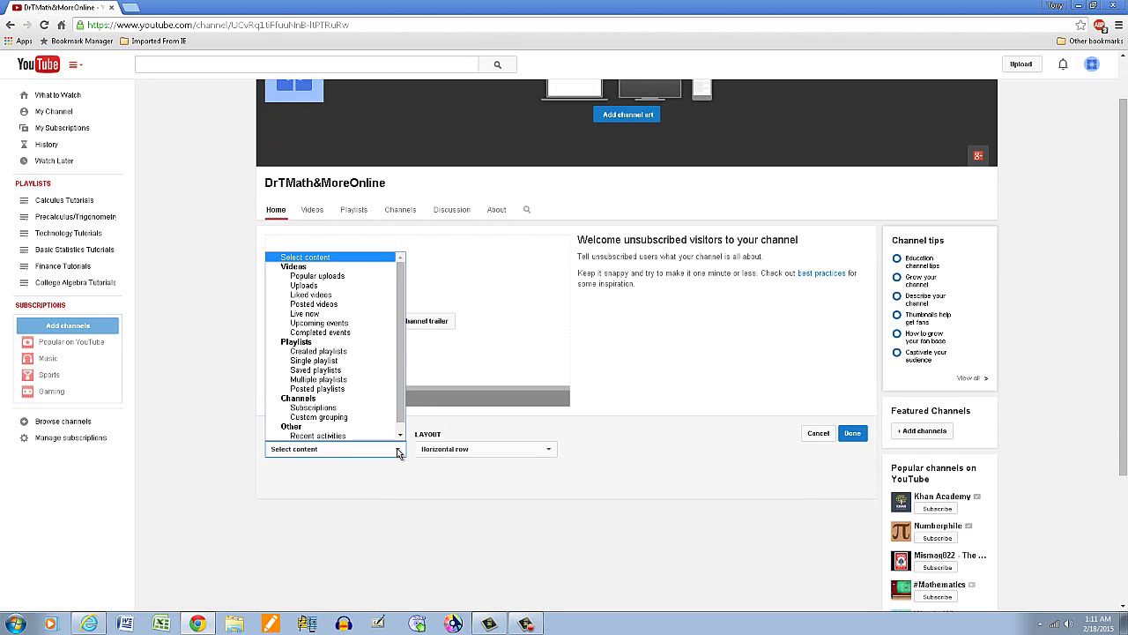
pyautogui.click(304, 361)
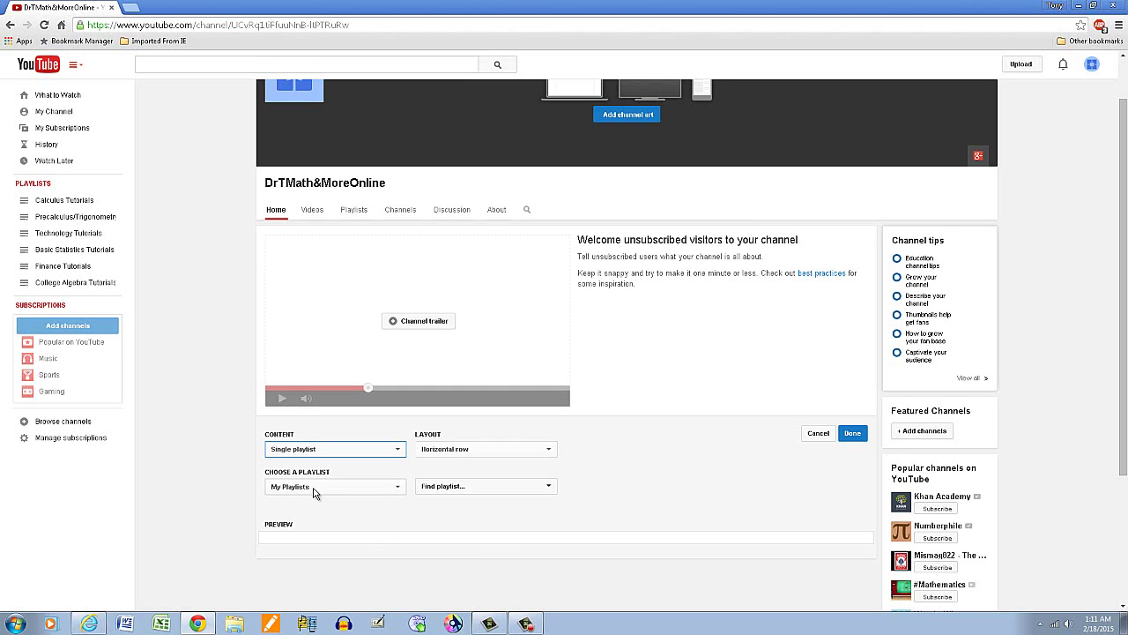
pyautogui.click(550, 486)
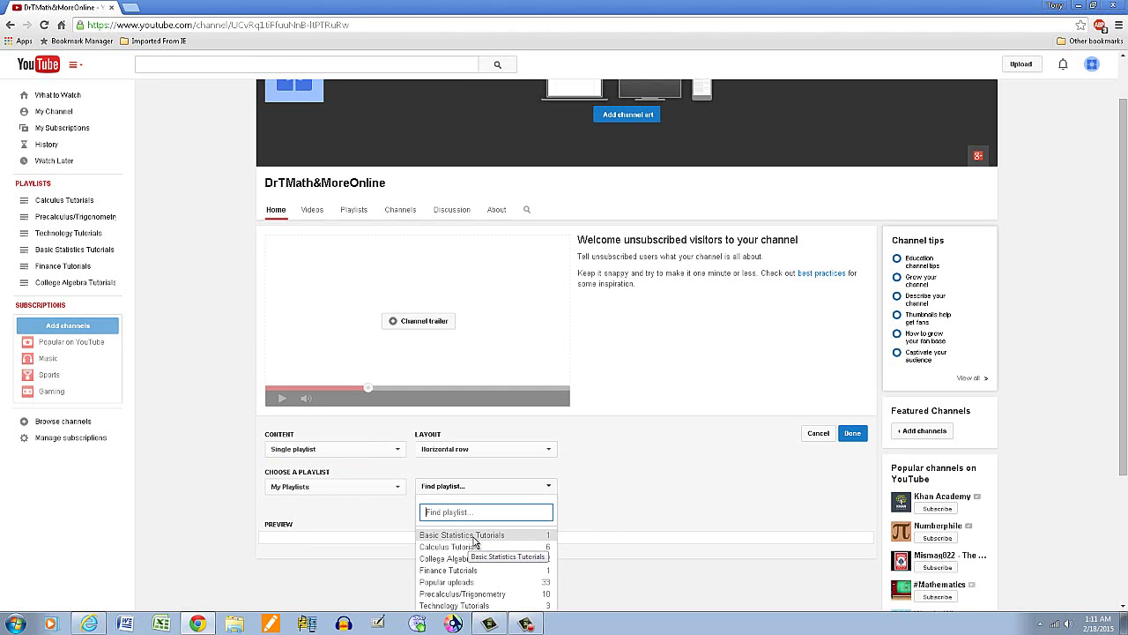
pyautogui.click(473, 536)
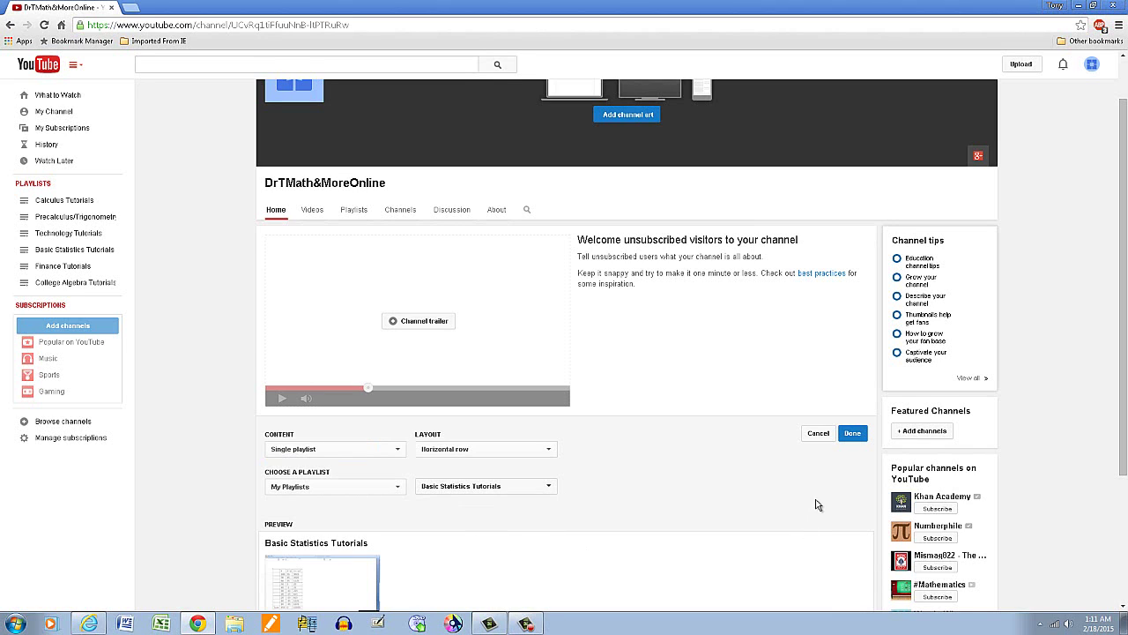
pyautogui.click(854, 435)
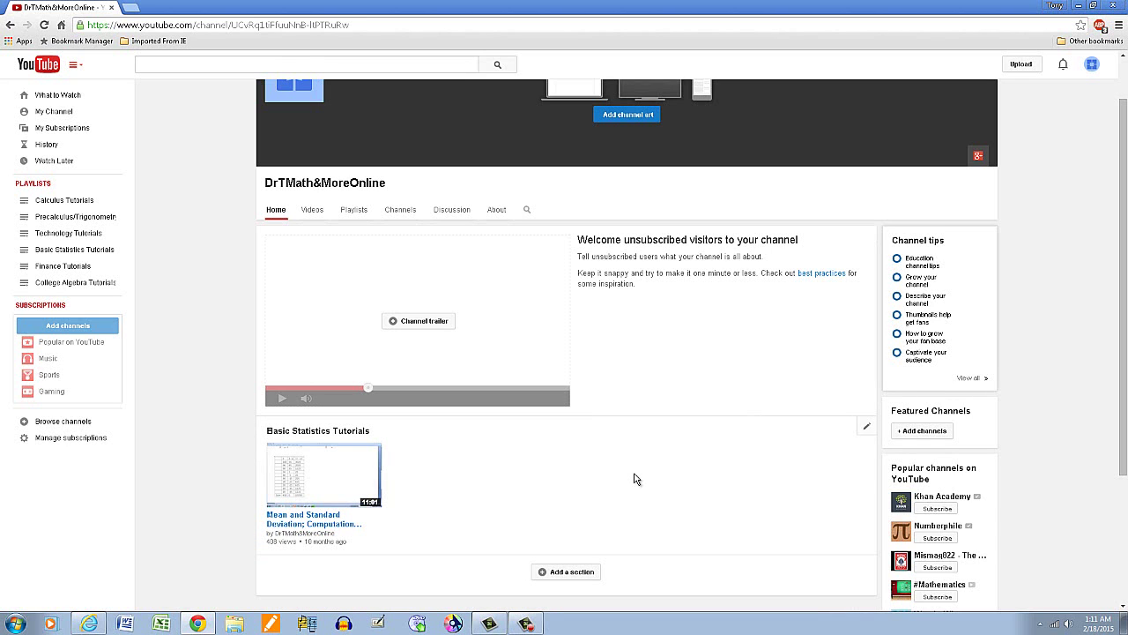
pyautogui.scroll(-1, 636, 479)
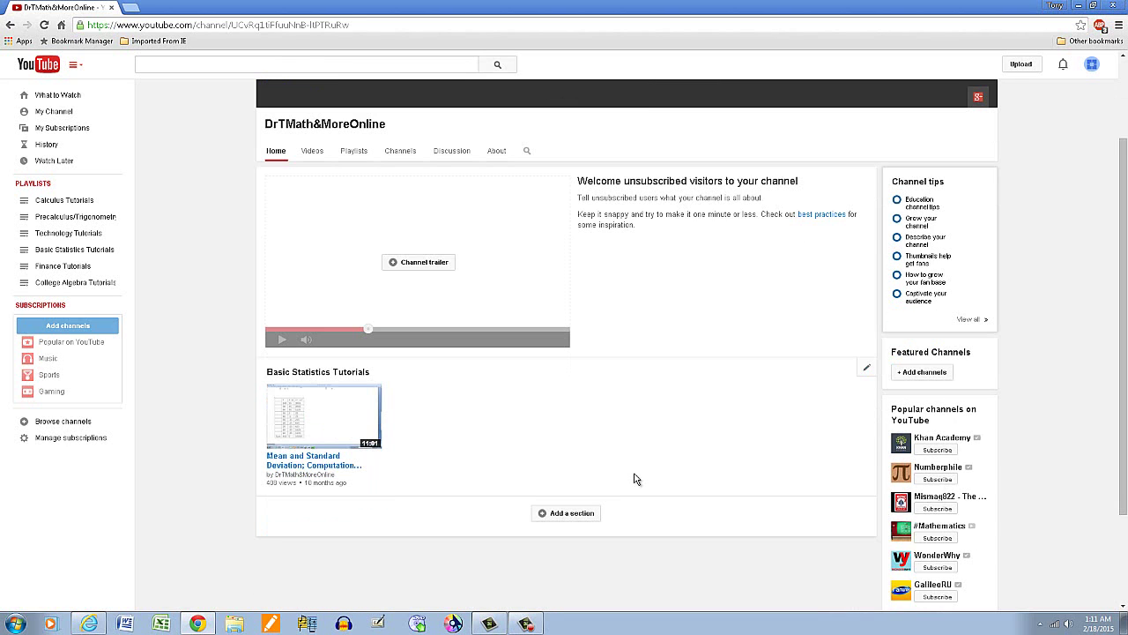
pyautogui.scroll(-1, 636, 479)
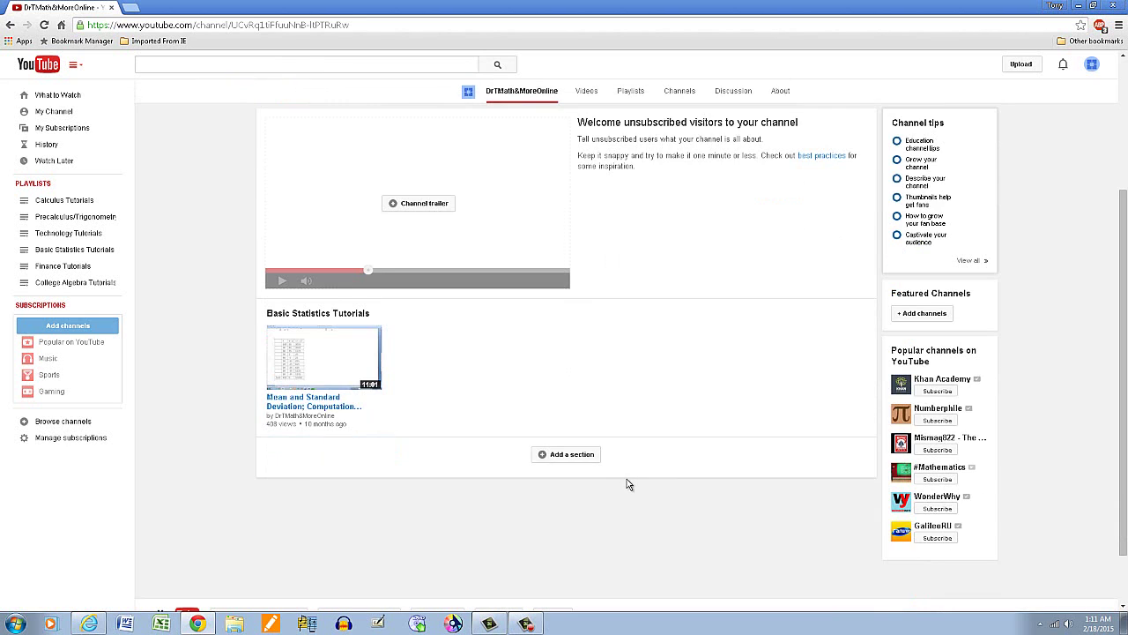
# - Add a single-playlist section featuring Calculus Tutorials
pyautogui.click(574, 457)
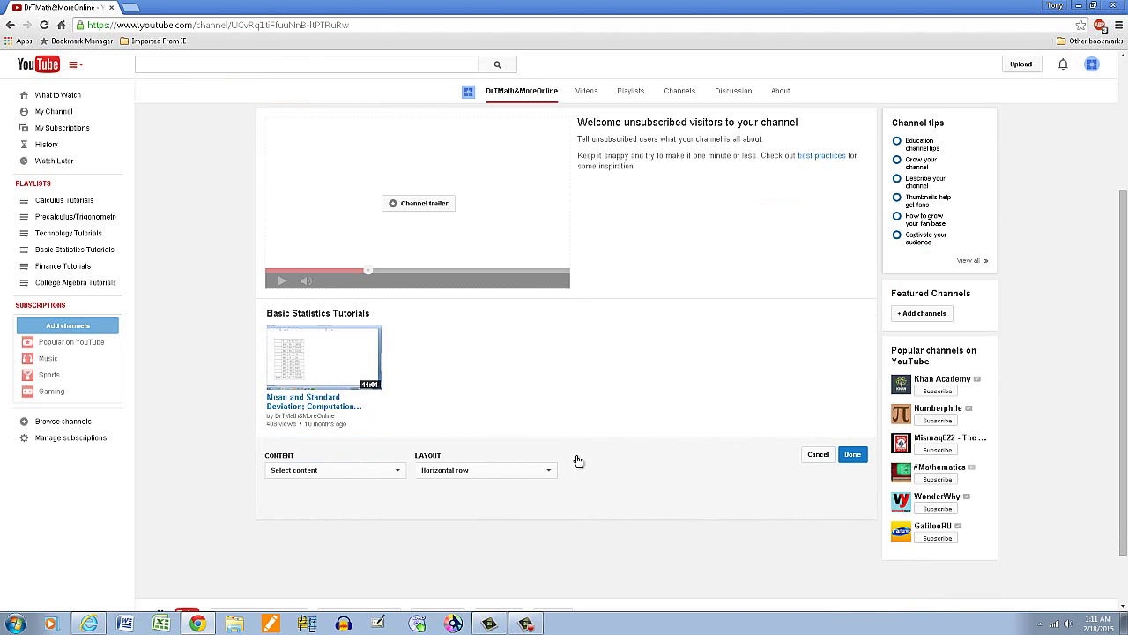
pyautogui.click(396, 476)
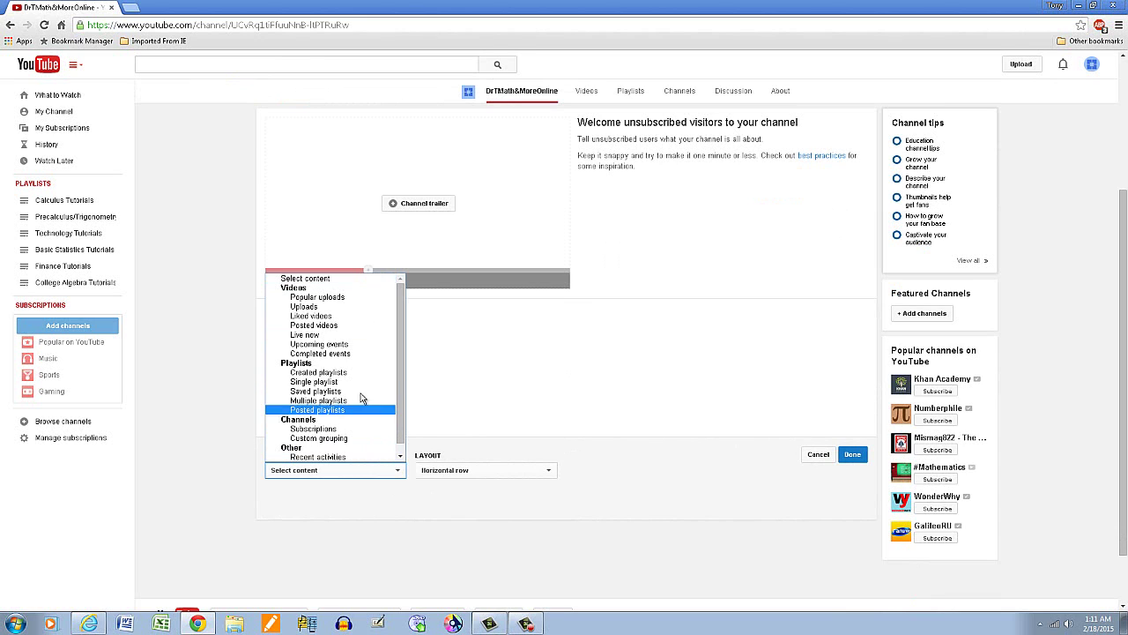
pyautogui.click(331, 383)
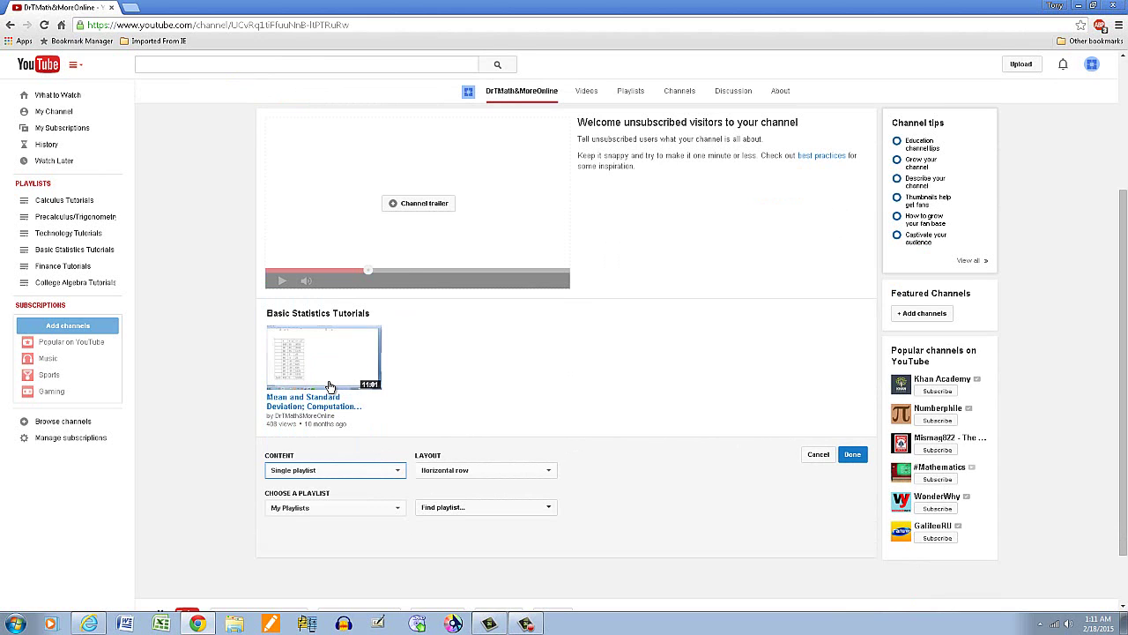
pyautogui.click(548, 507)
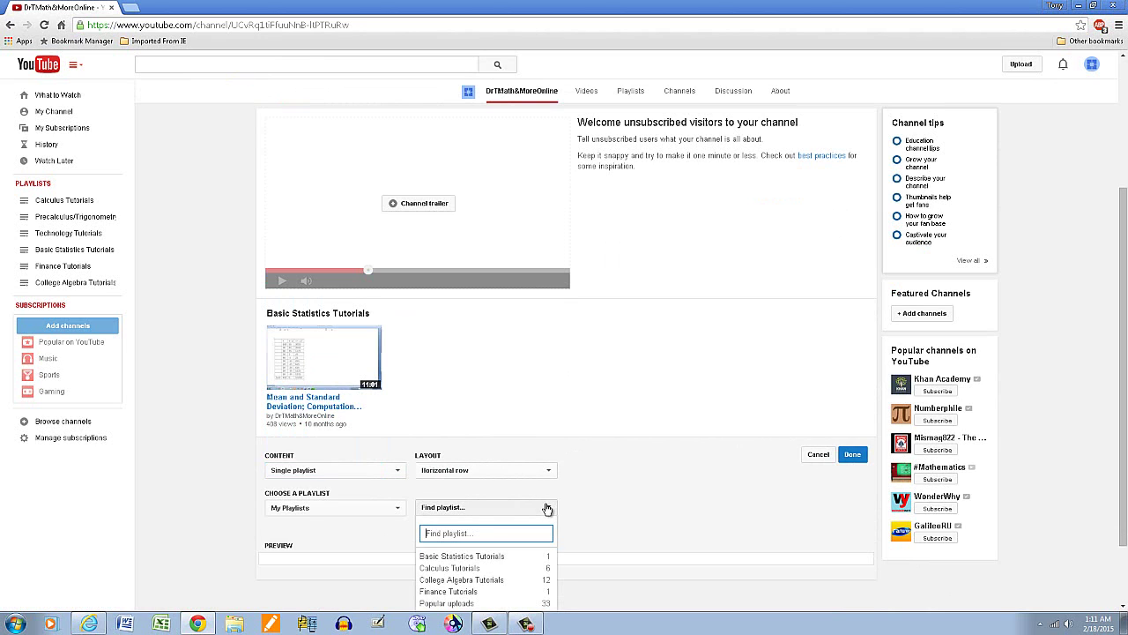
pyautogui.click(457, 569)
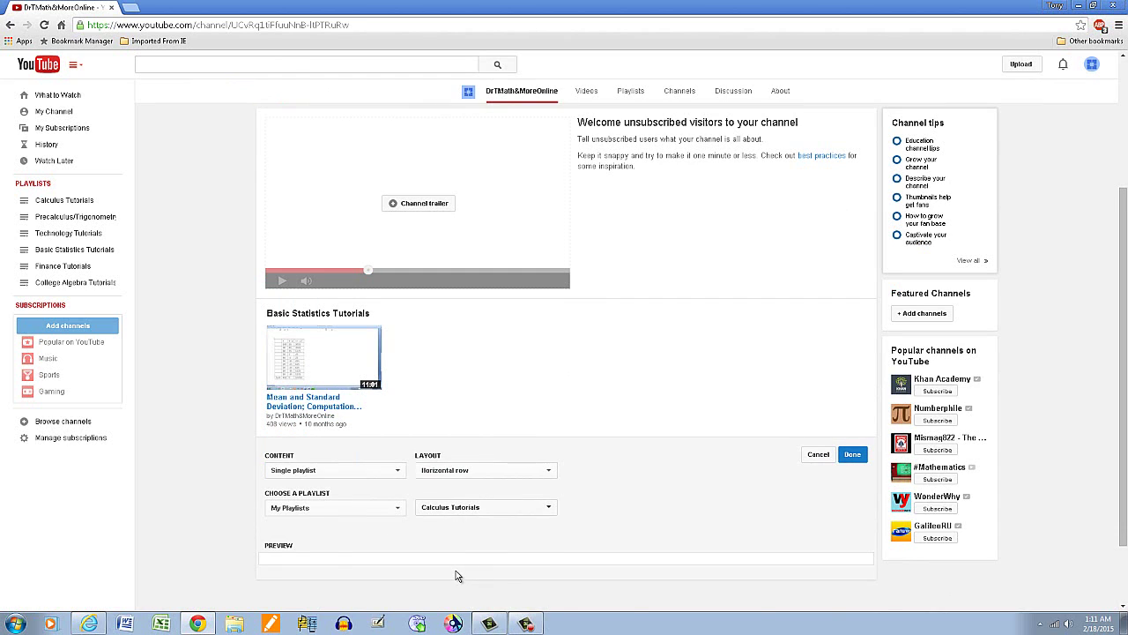
pyautogui.scroll(-2, 476, 564)
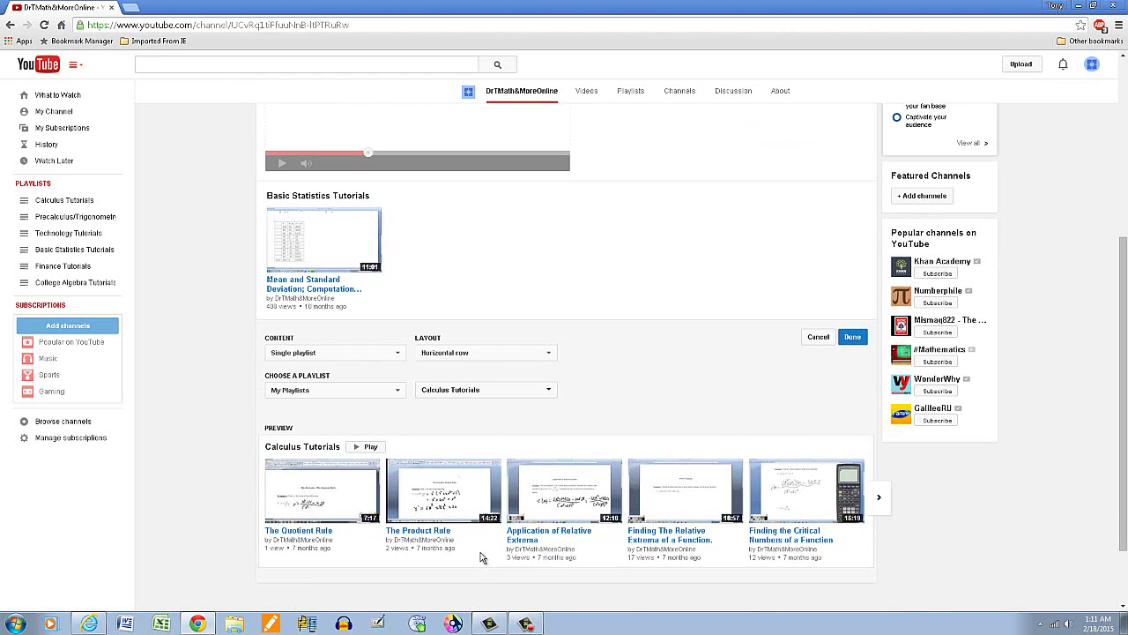
pyautogui.click(852, 337)
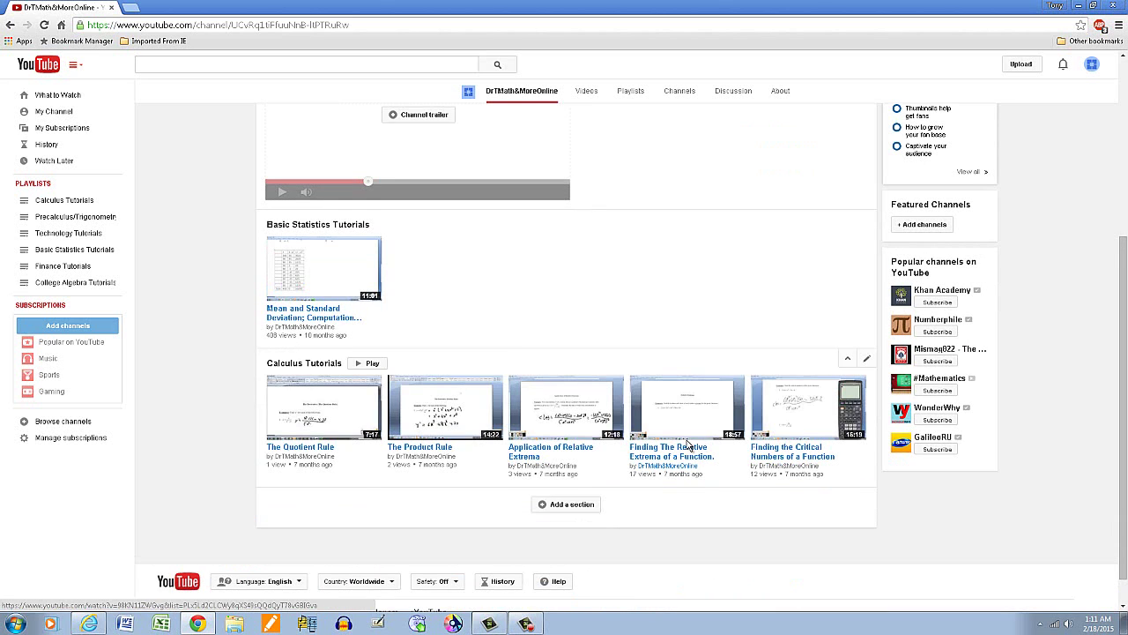
# - Add a single-playlist section featuring College Algebra Tutorials below Calculus Tutorials
pyautogui.scroll(-1, 689, 446)
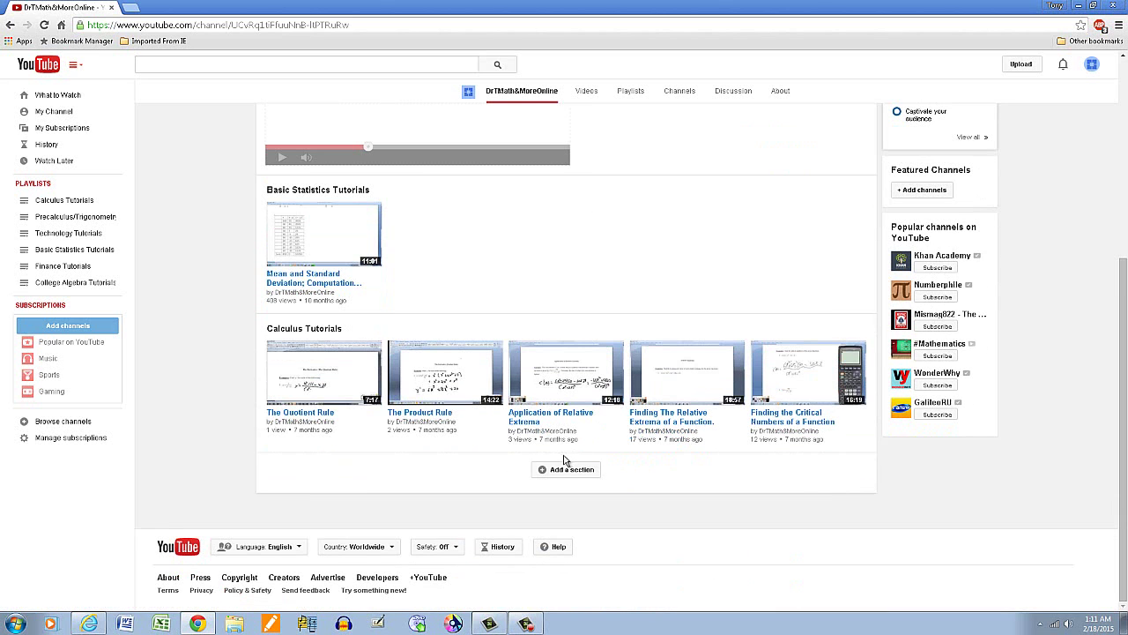
pyautogui.click(564, 470)
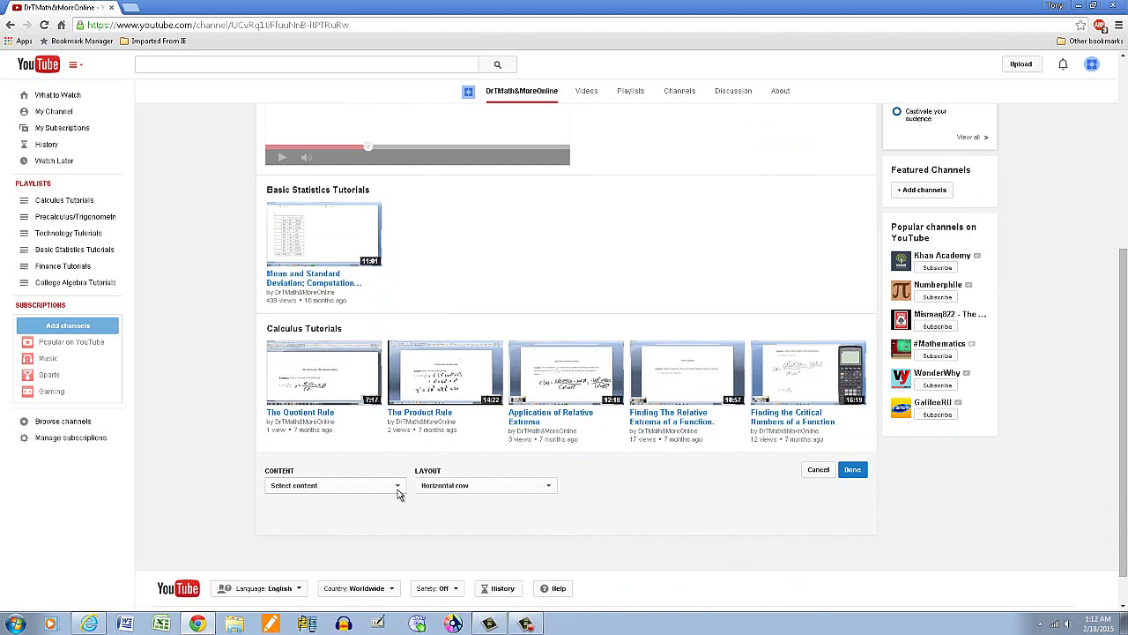
pyautogui.click(396, 486)
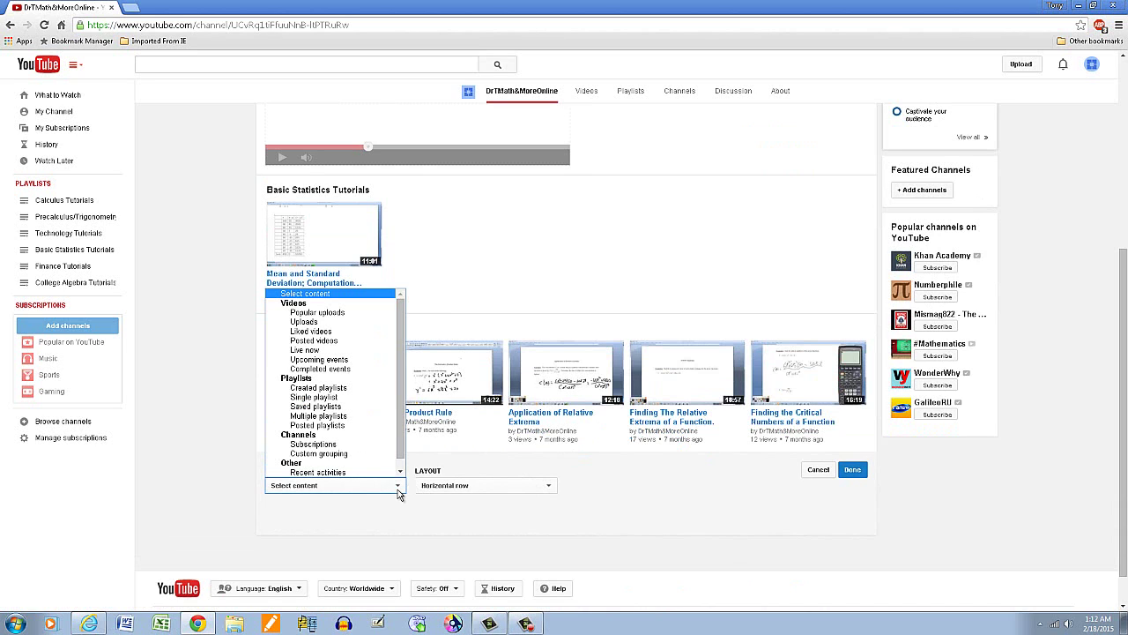
pyautogui.click(328, 397)
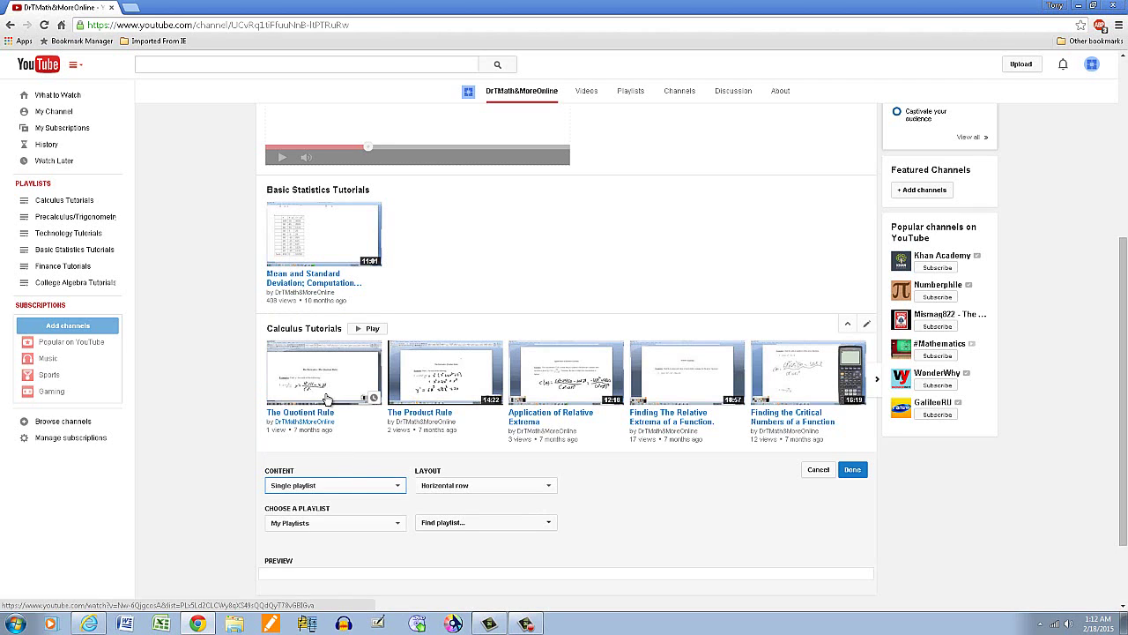
pyautogui.click(547, 522)
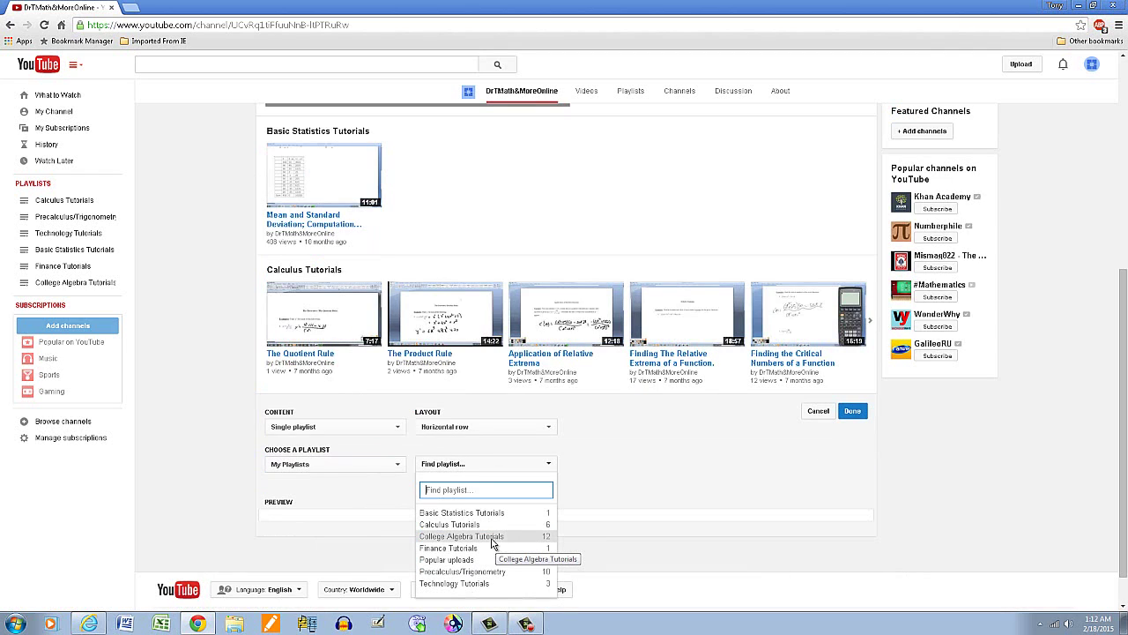
pyautogui.click(492, 539)
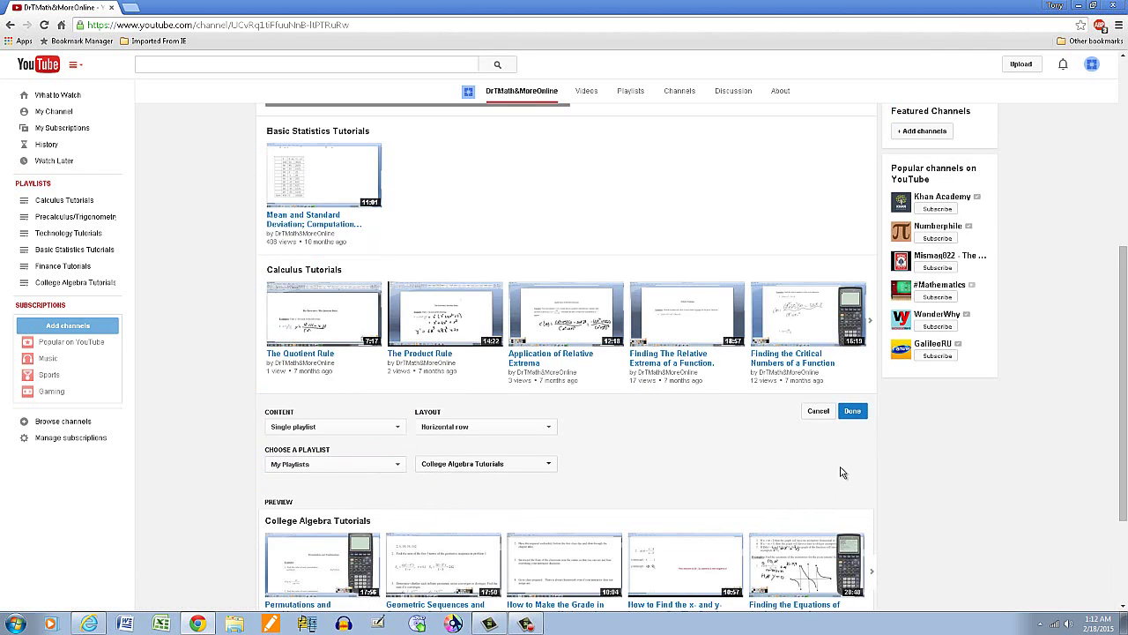
pyautogui.click(852, 411)
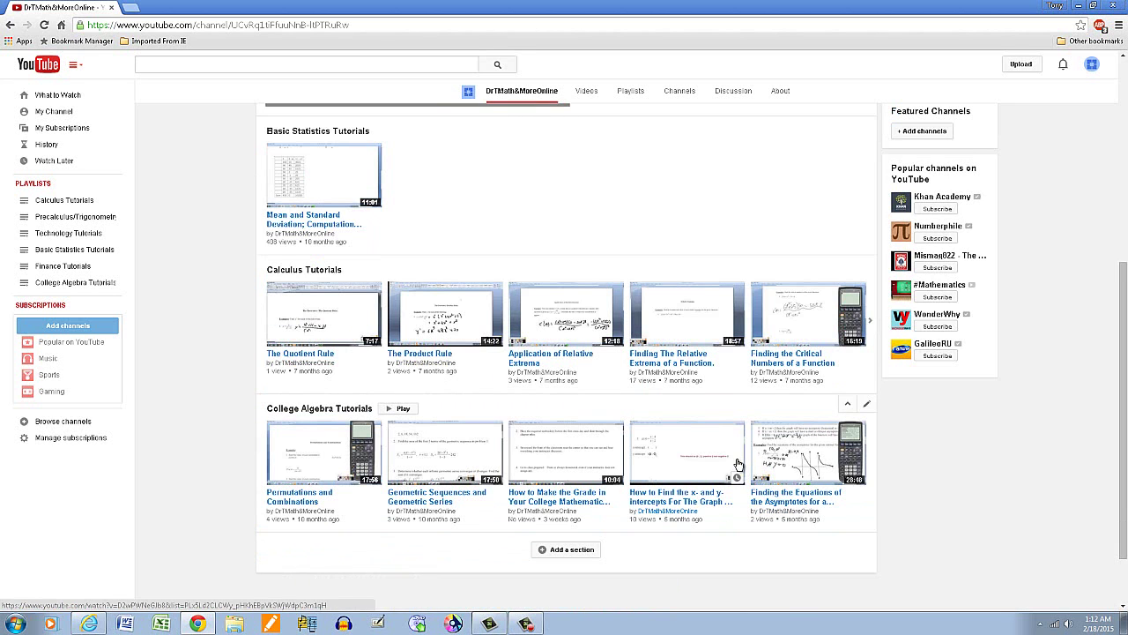
pyautogui.scroll(-2, 738, 464)
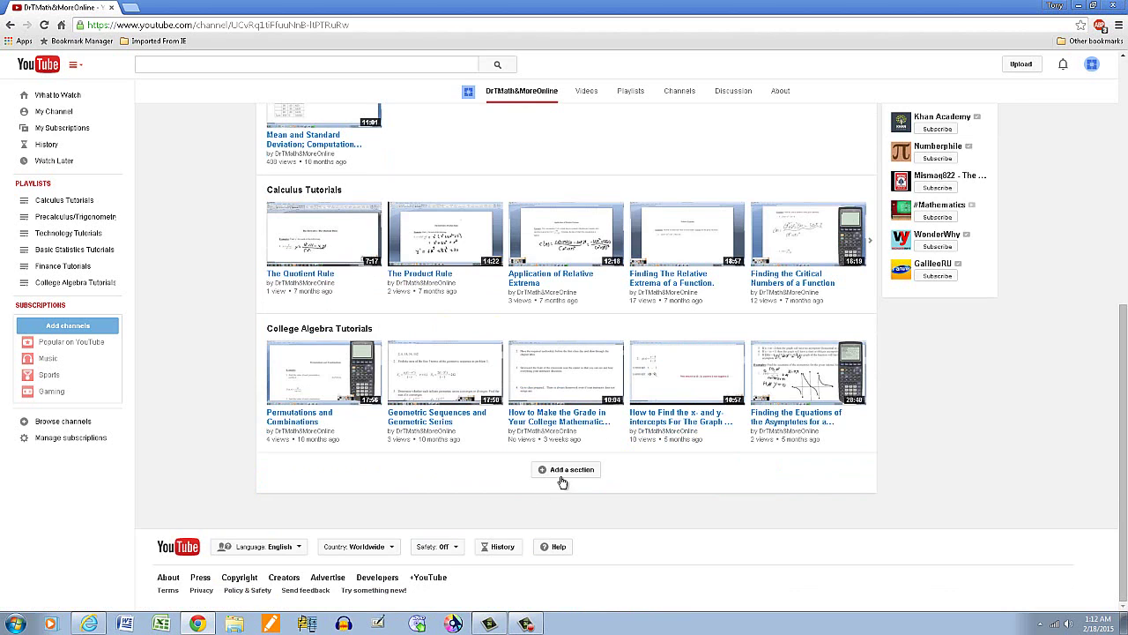
# - Create and save a single-playlist section showing Finance Tutorials
pyautogui.click(564, 474)
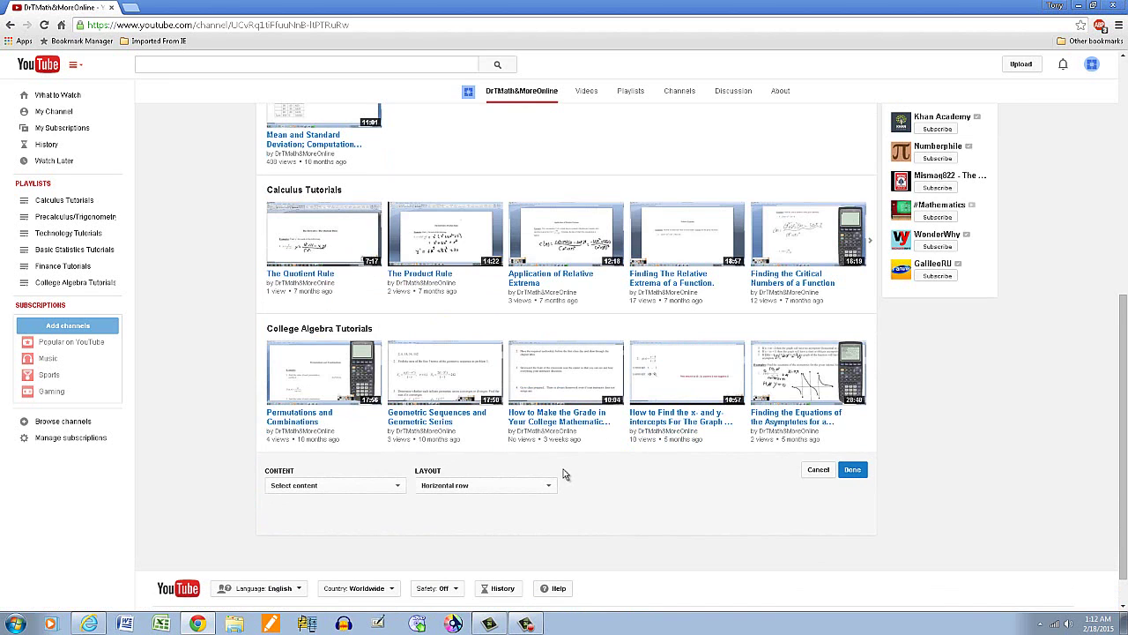
pyautogui.scroll(-1, 564, 474)
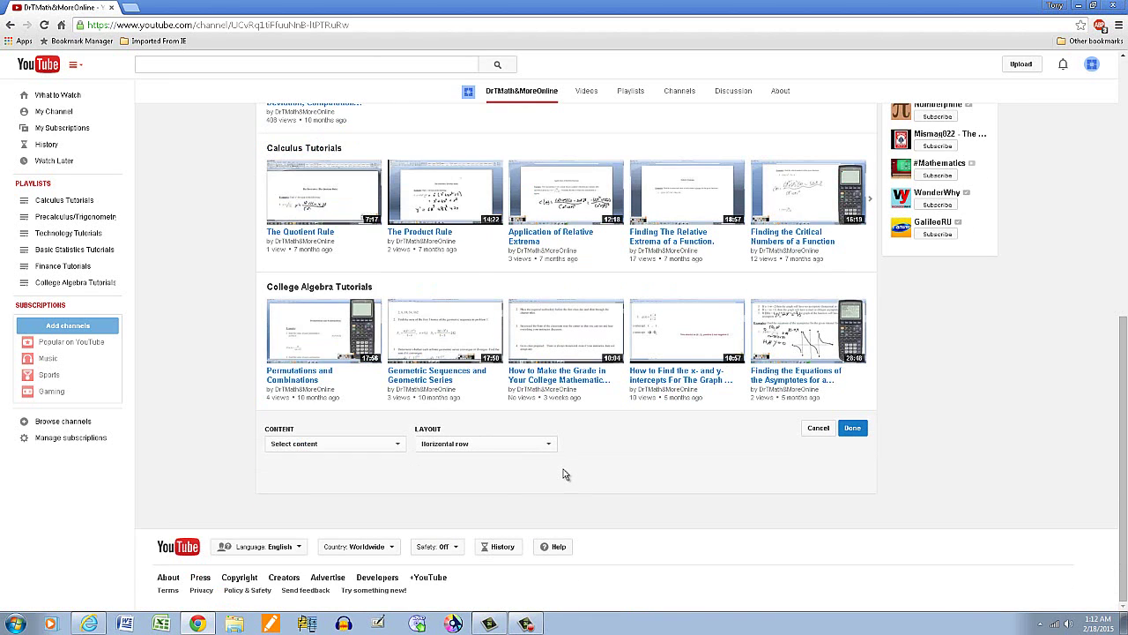
pyautogui.click(400, 445)
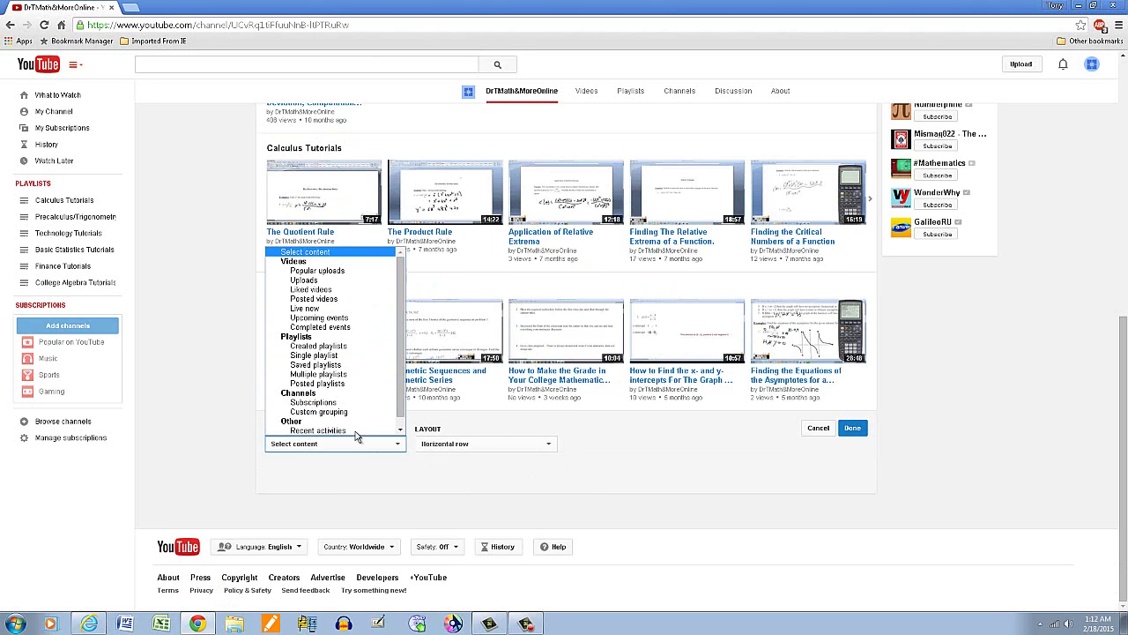
pyautogui.click(307, 356)
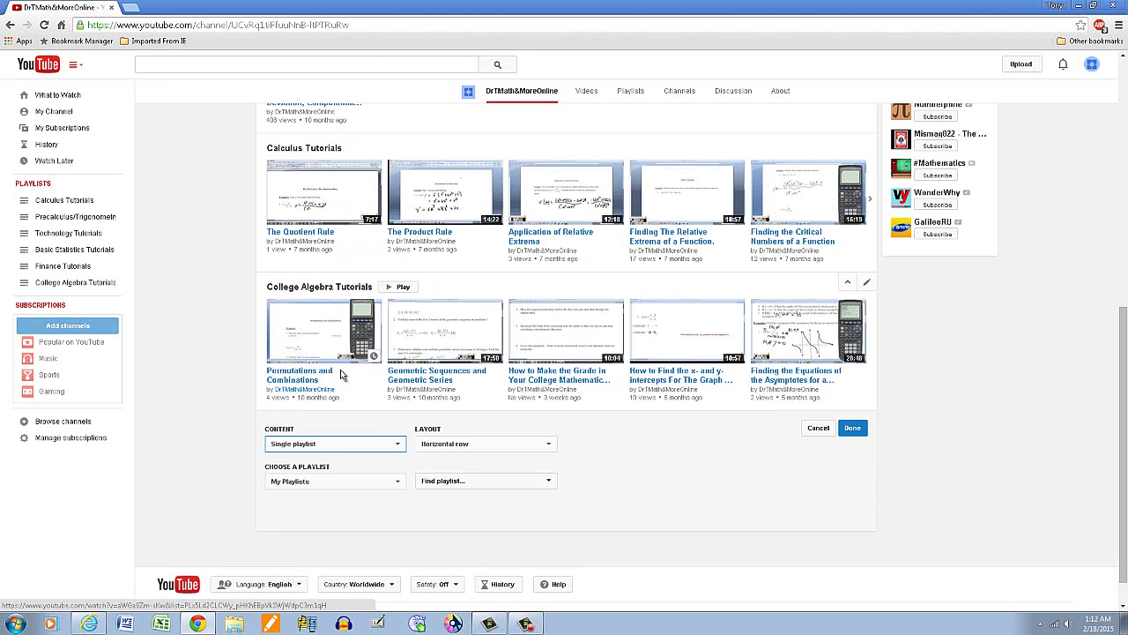
pyautogui.click(544, 478)
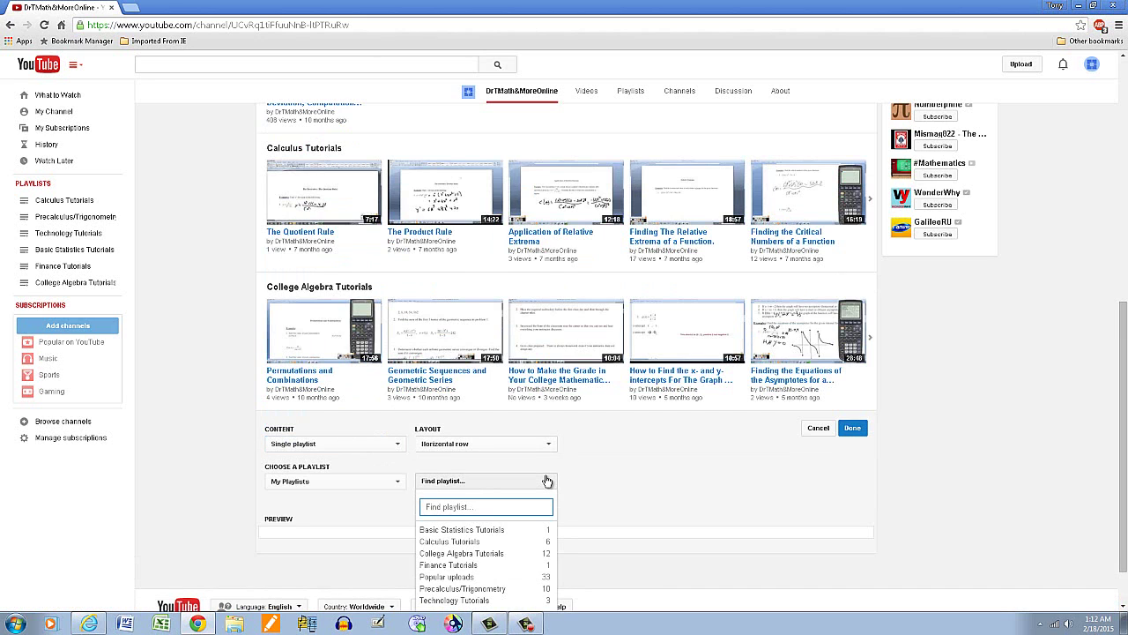
pyautogui.scroll(-1, 547, 480)
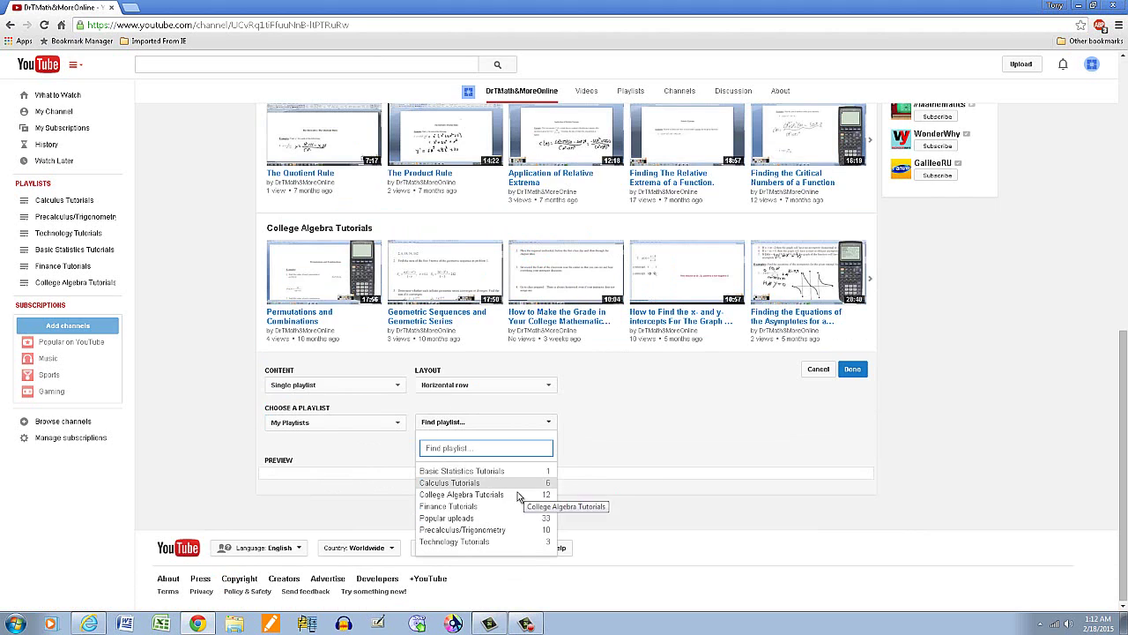
pyautogui.click(455, 509)
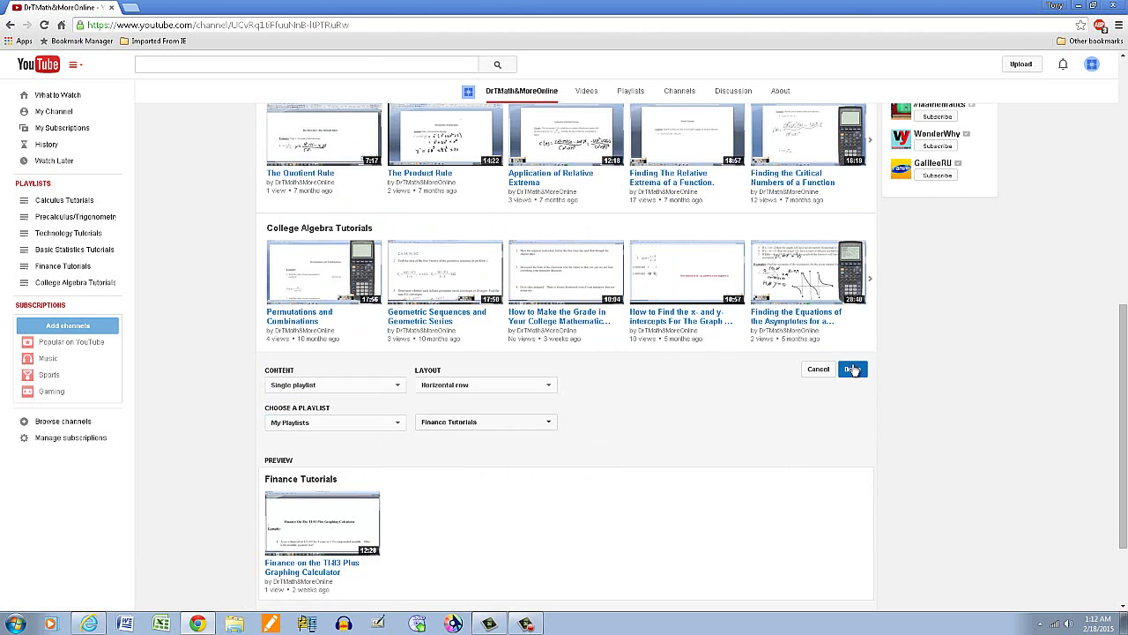
pyautogui.click(851, 369)
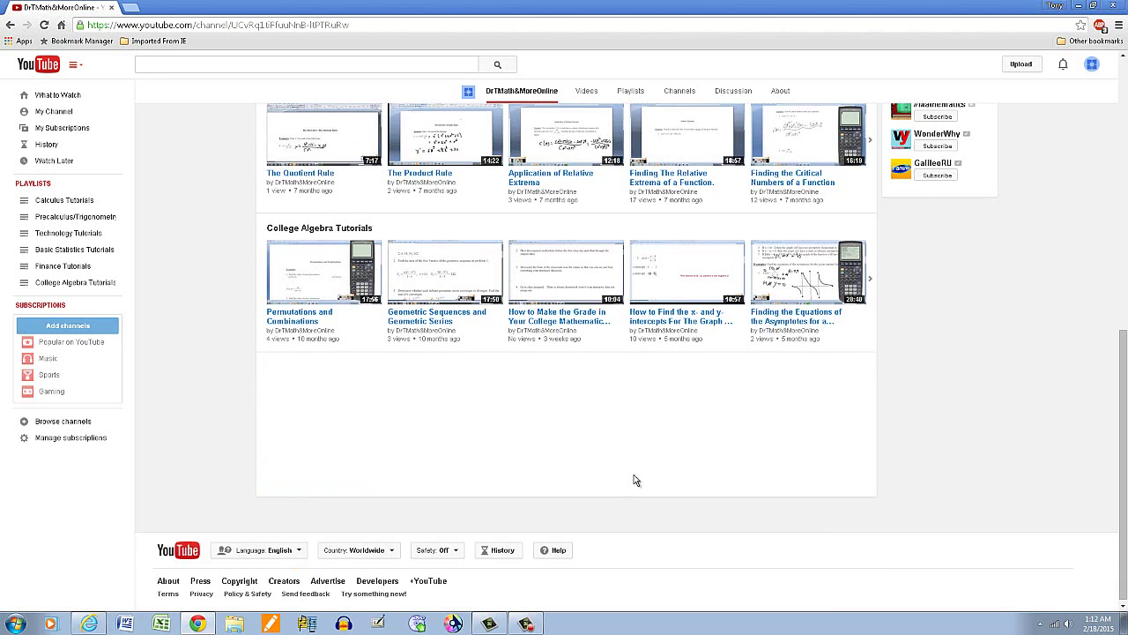
# - Create and save a single-playlist section showing Precalculus/Trigonometry
pyautogui.scroll(-1, 640, 452)
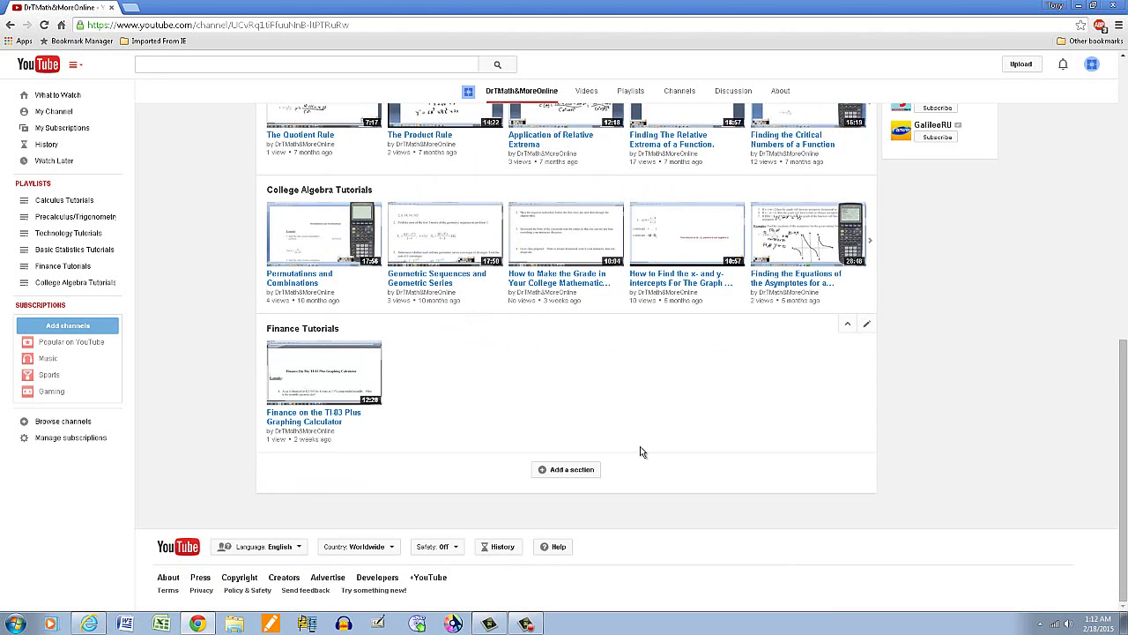
pyautogui.click(574, 468)
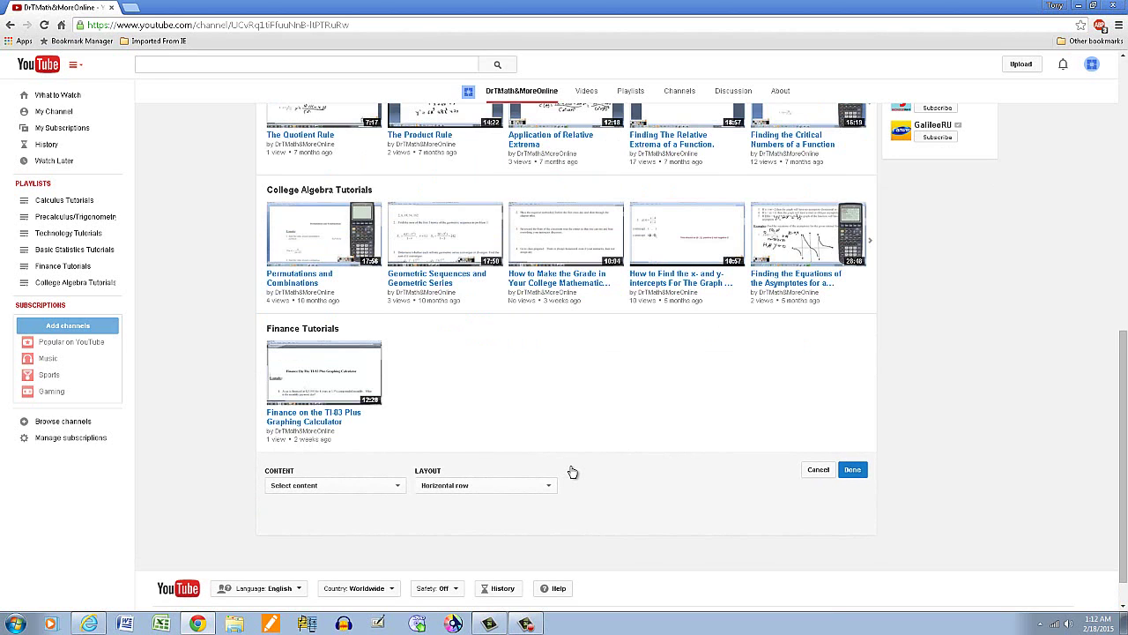
pyautogui.click(396, 486)
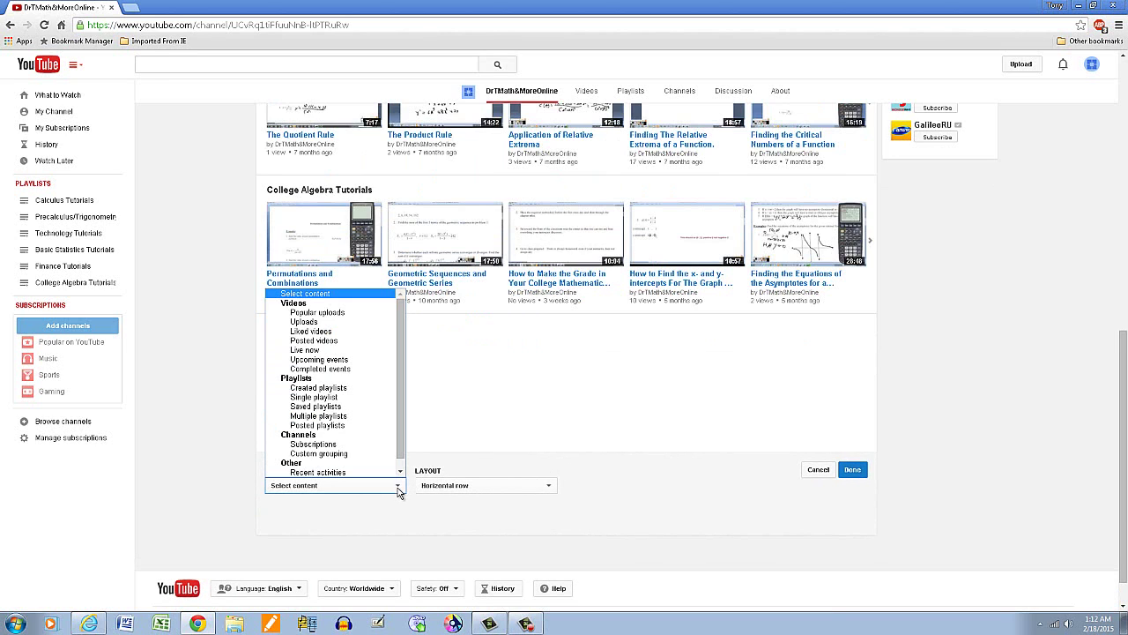
pyautogui.click(302, 397)
pyautogui.scroll(-2, 612, 519)
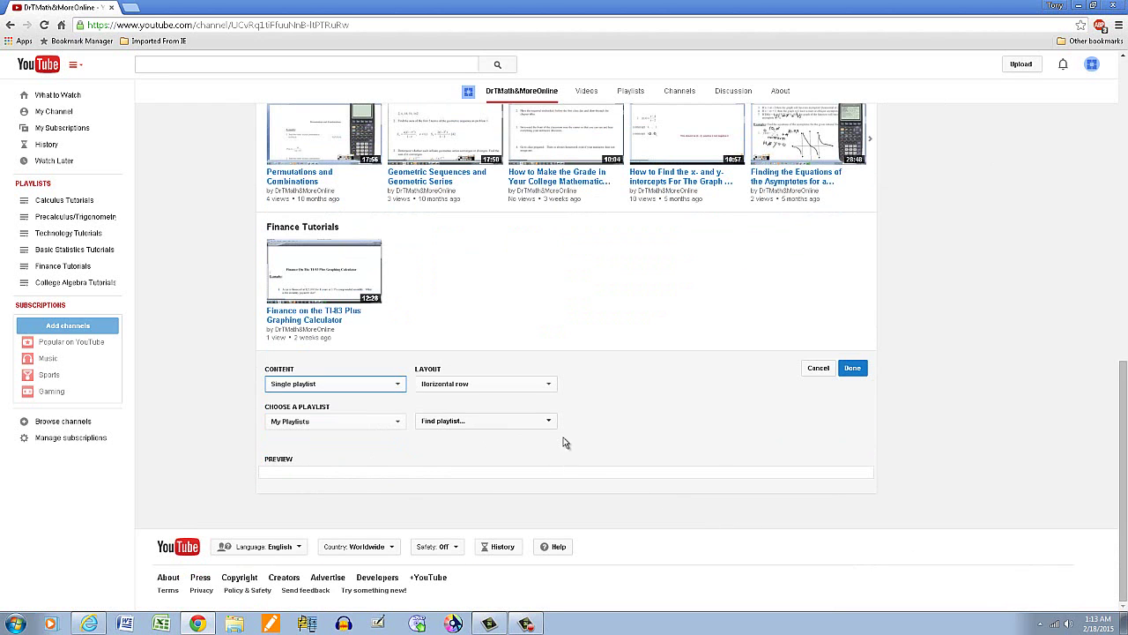
pyautogui.click(549, 427)
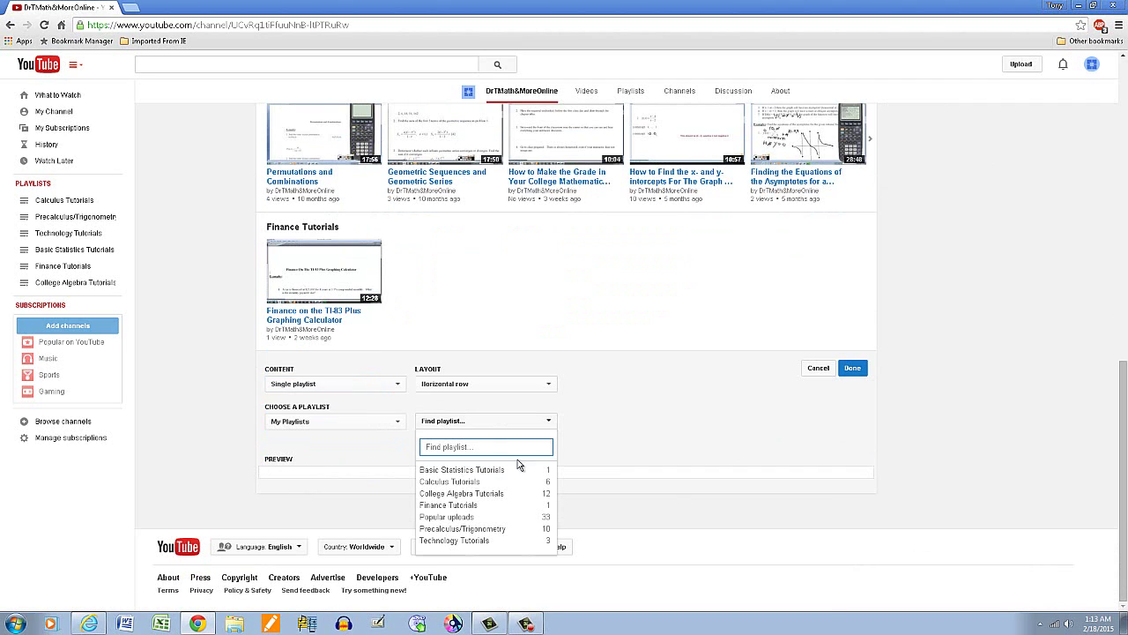
pyautogui.click(479, 529)
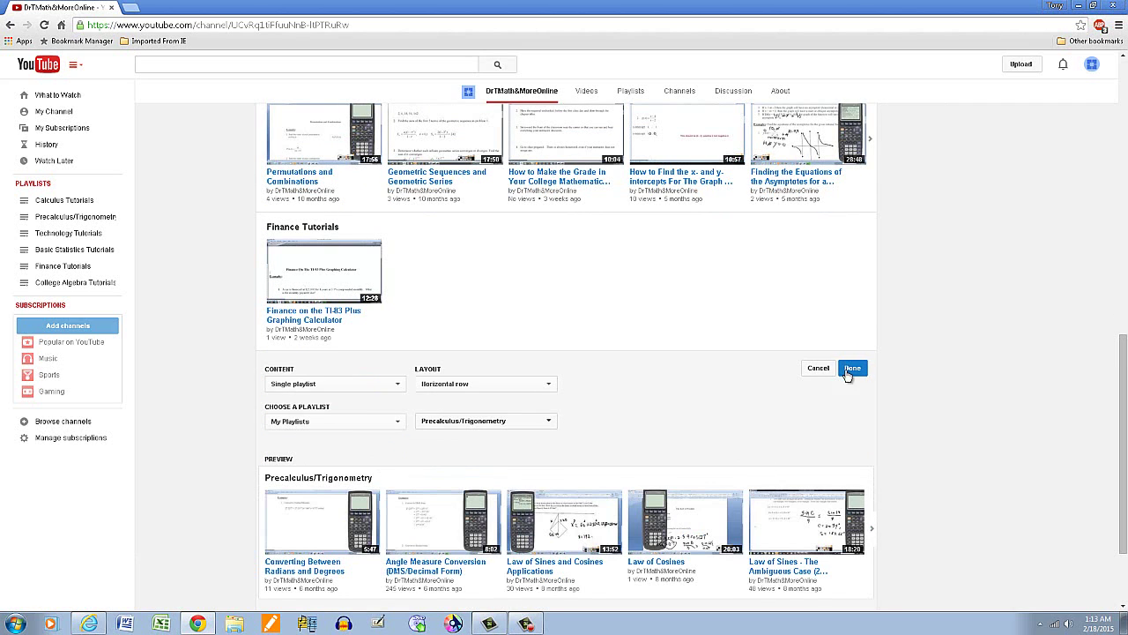
pyautogui.click(852, 370)
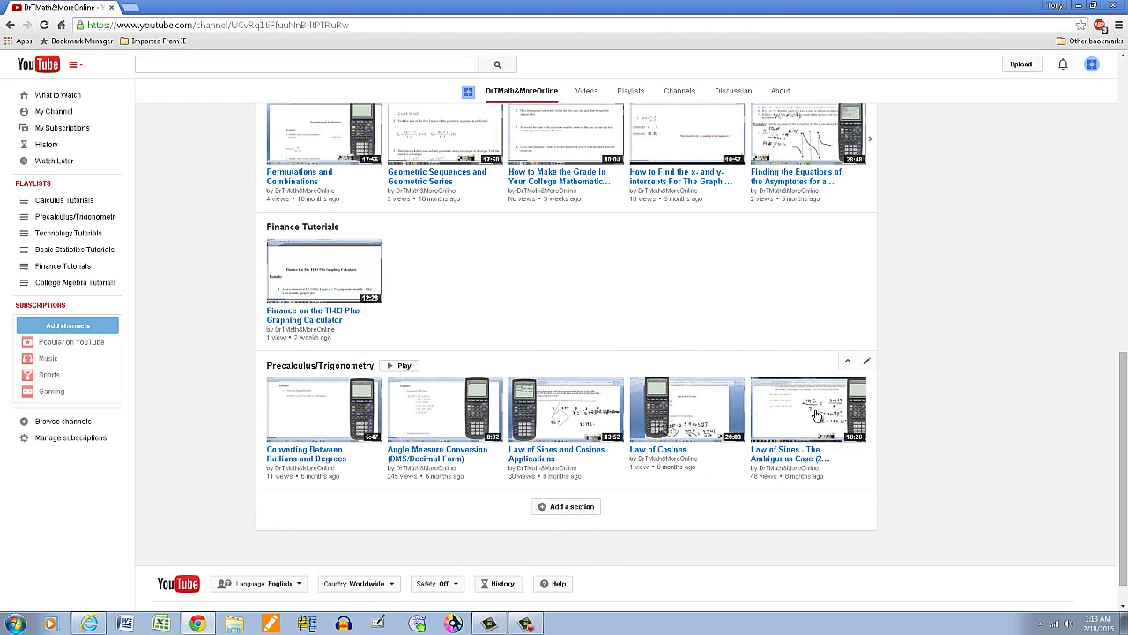
# - Create and save a single-playlist section showing Technology Tutorials
pyautogui.scroll(-1, 817, 415)
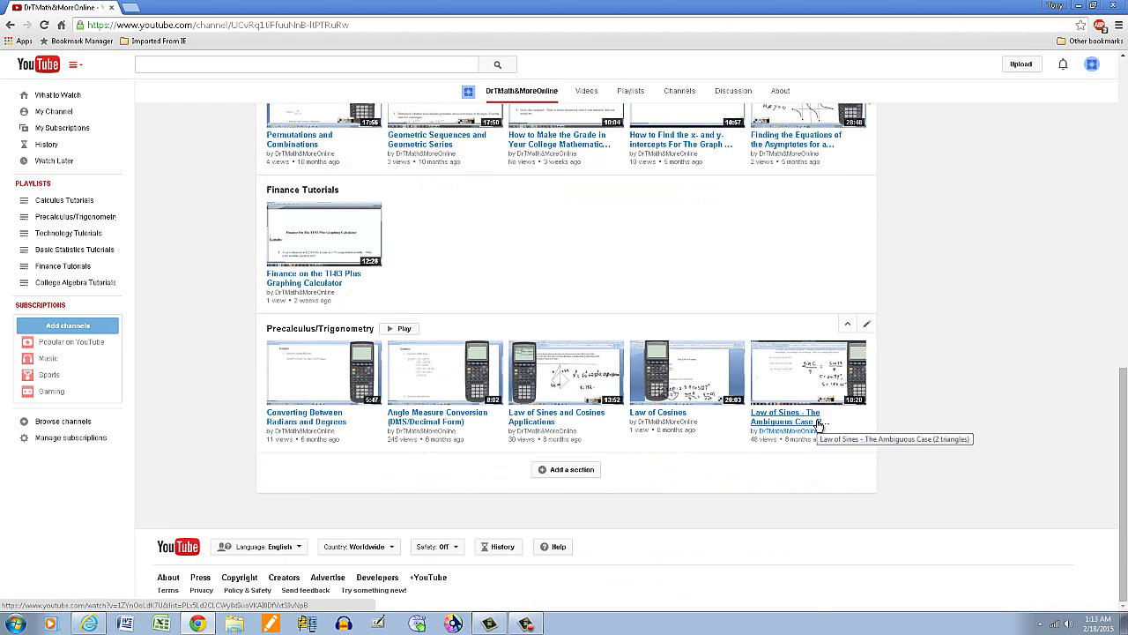
pyautogui.click(571, 470)
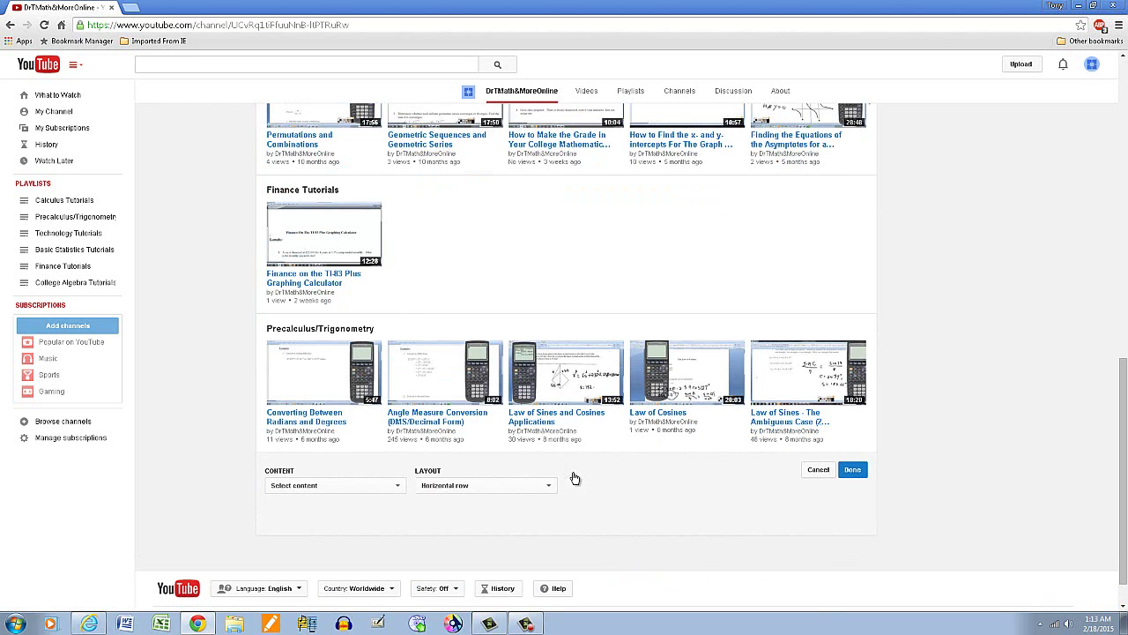
pyautogui.scroll(-1, 650, 506)
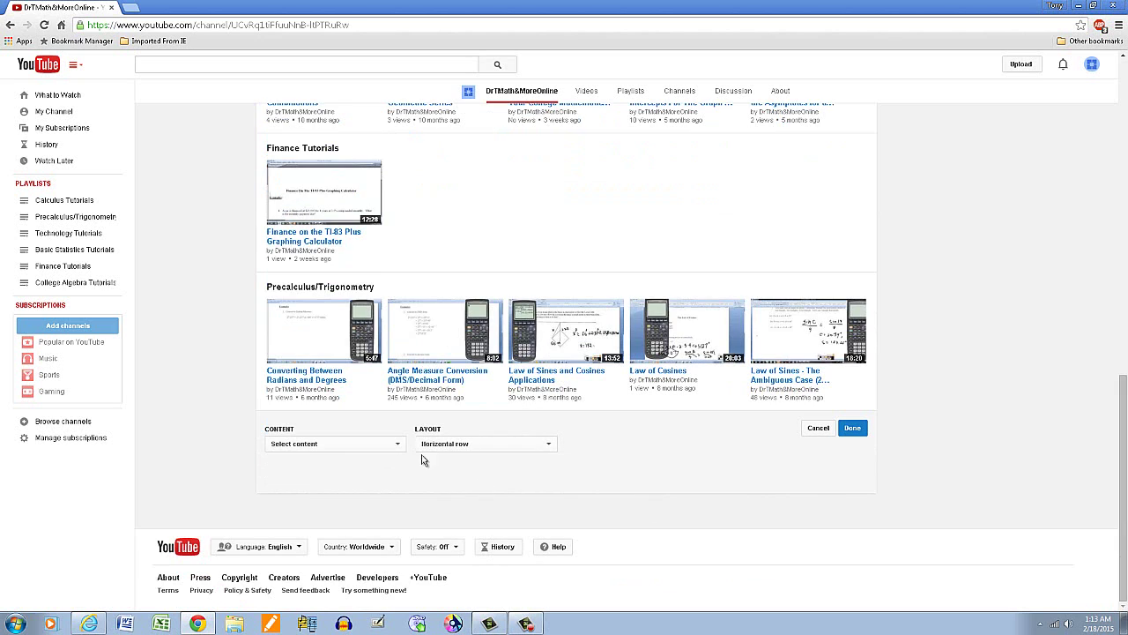
pyautogui.click(392, 443)
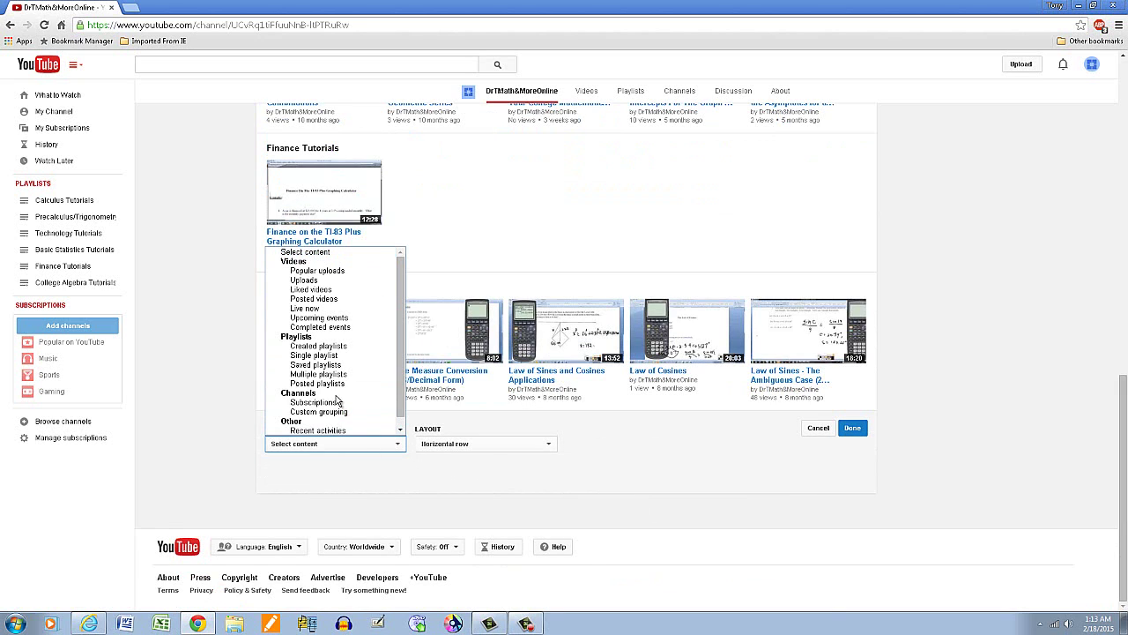
pyautogui.click(333, 358)
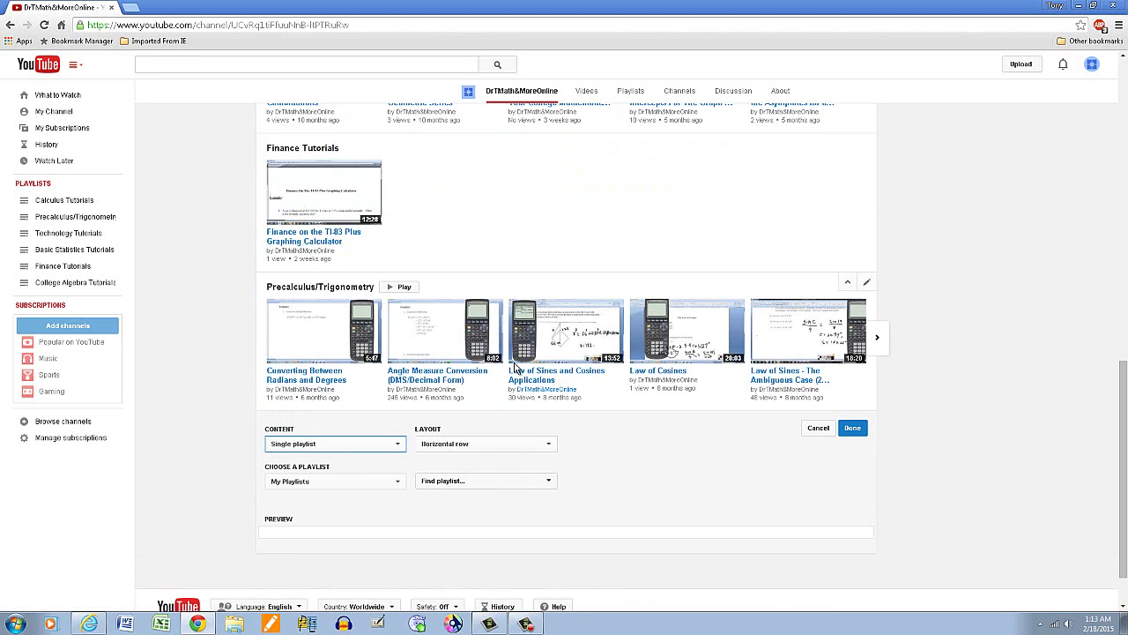
pyautogui.click(550, 486)
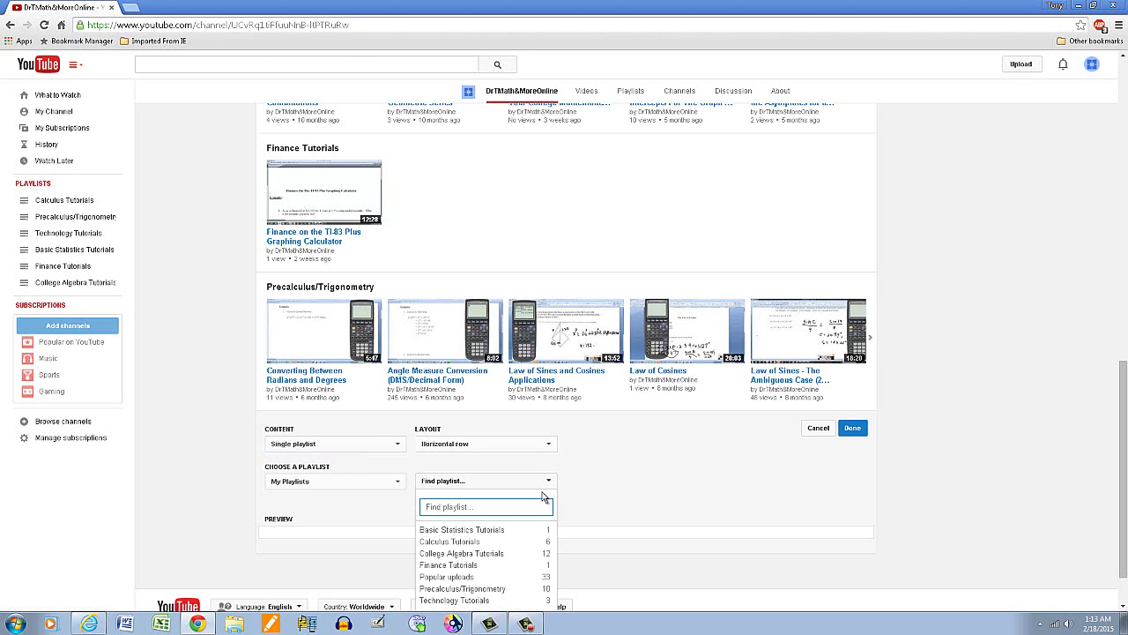
pyautogui.scroll(-1, 538, 508)
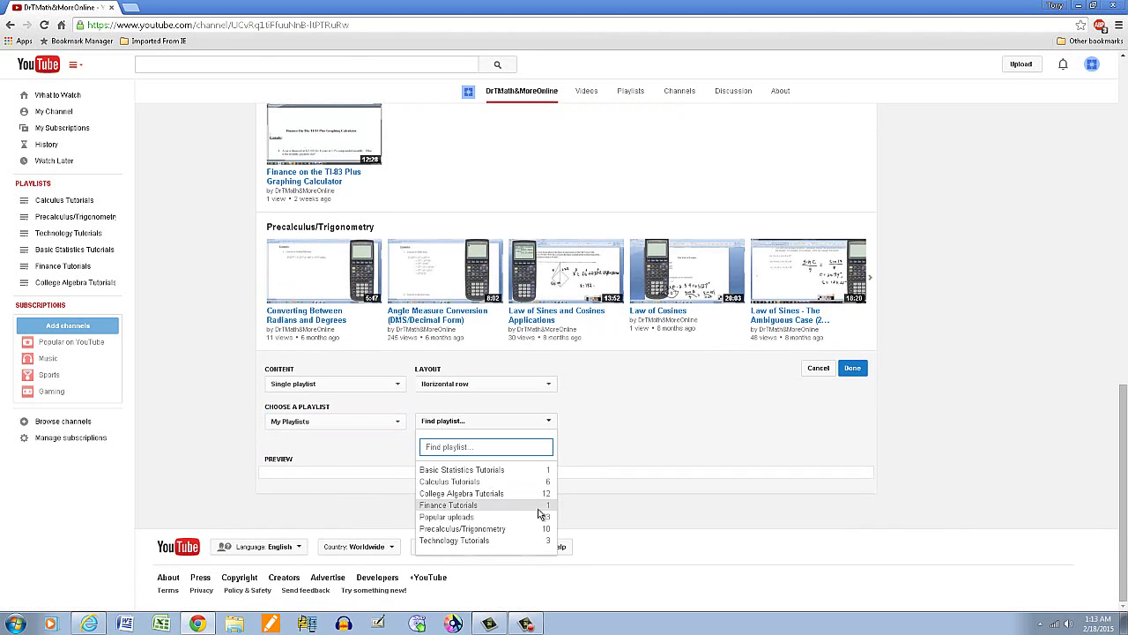
pyautogui.click(471, 540)
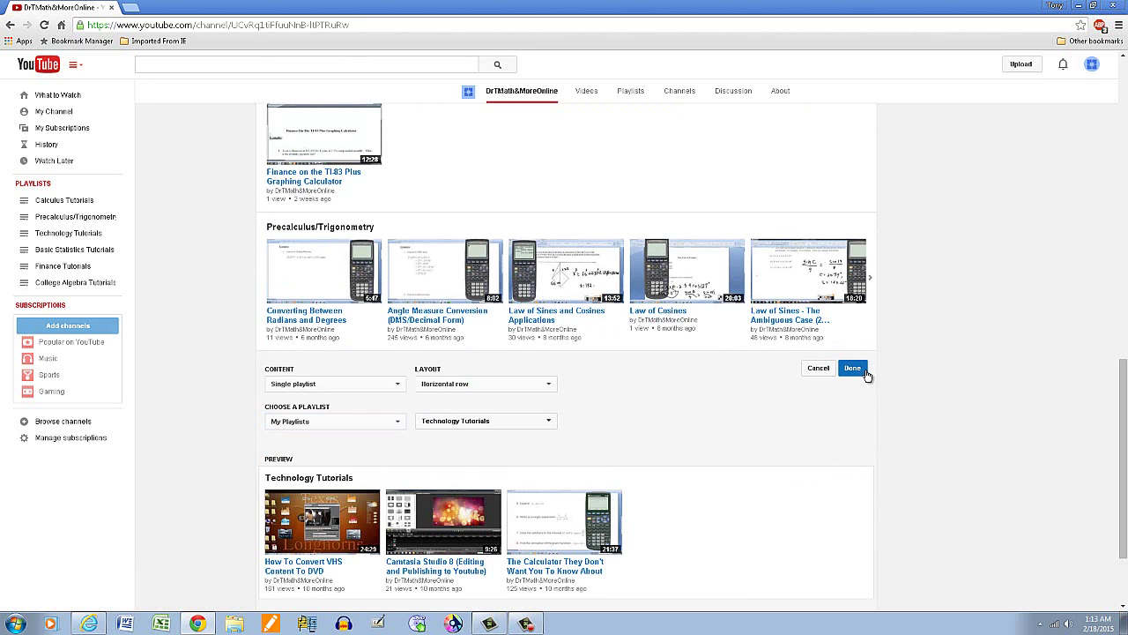
pyautogui.scroll(-2, 854, 429)
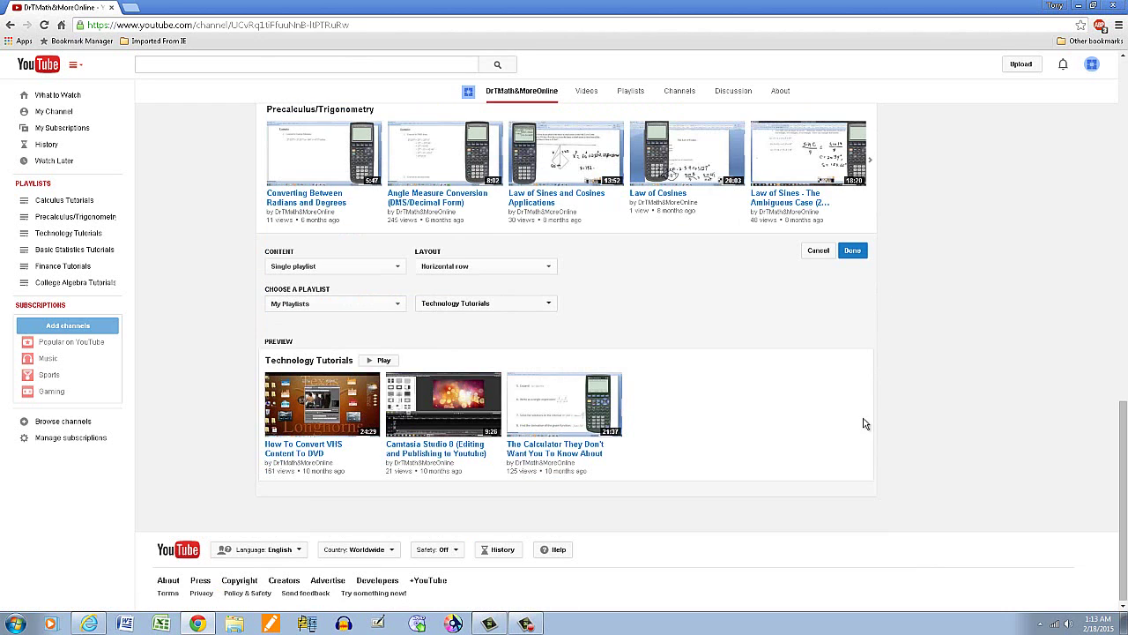
pyautogui.click(852, 252)
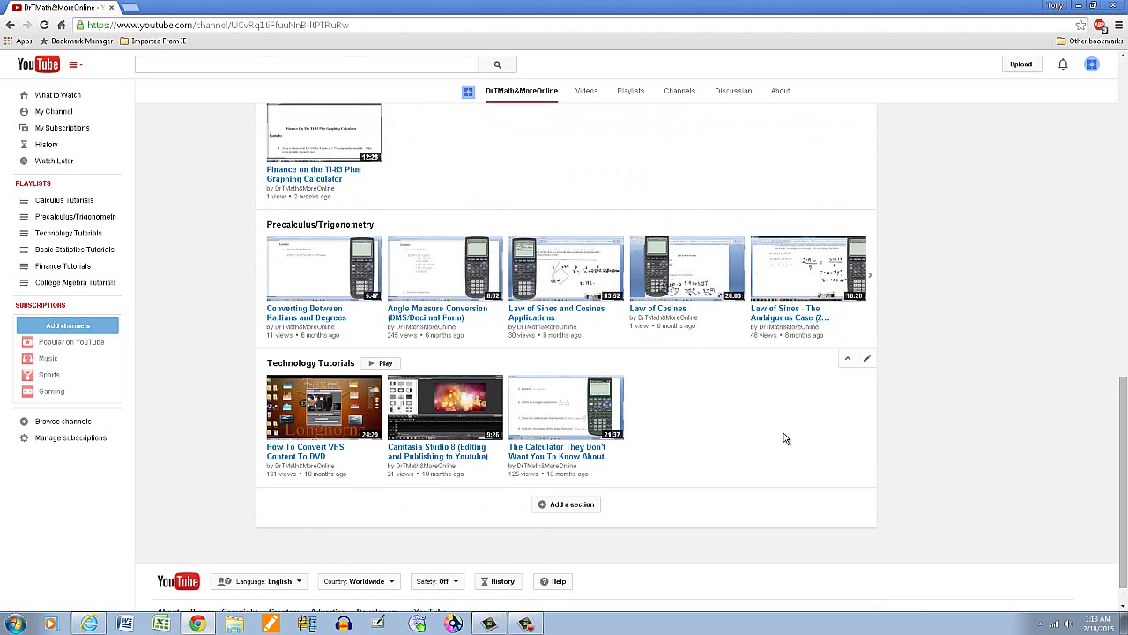
pyautogui.scroll(-1, 783, 433)
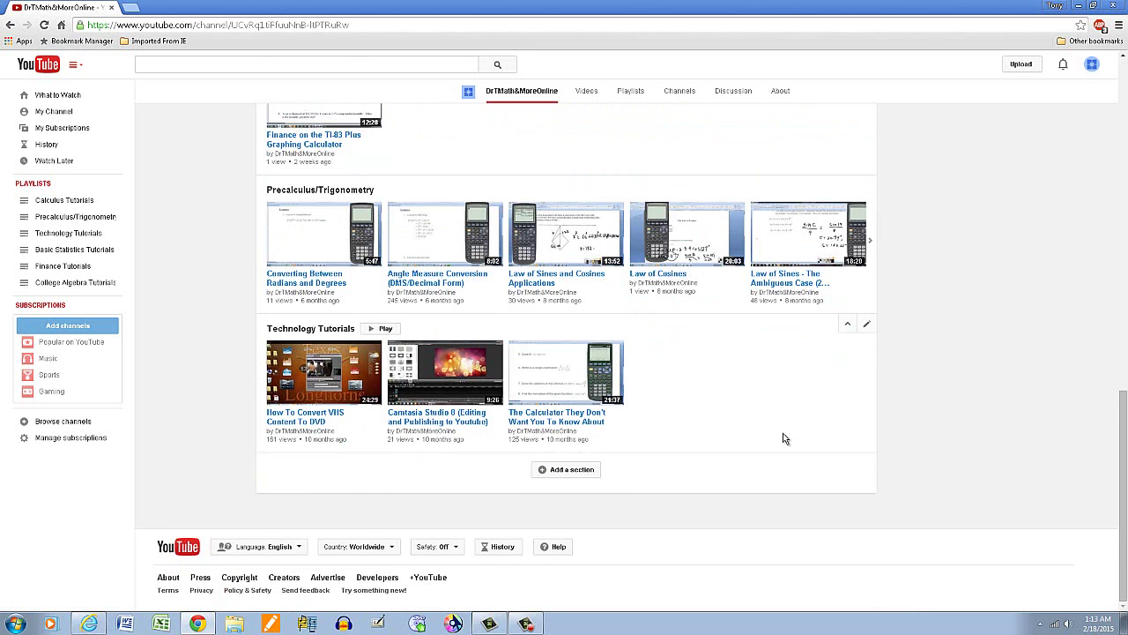
# - View the channel as public and scroll through all six playlist rows
pyautogui.scroll(15, 777, 437)
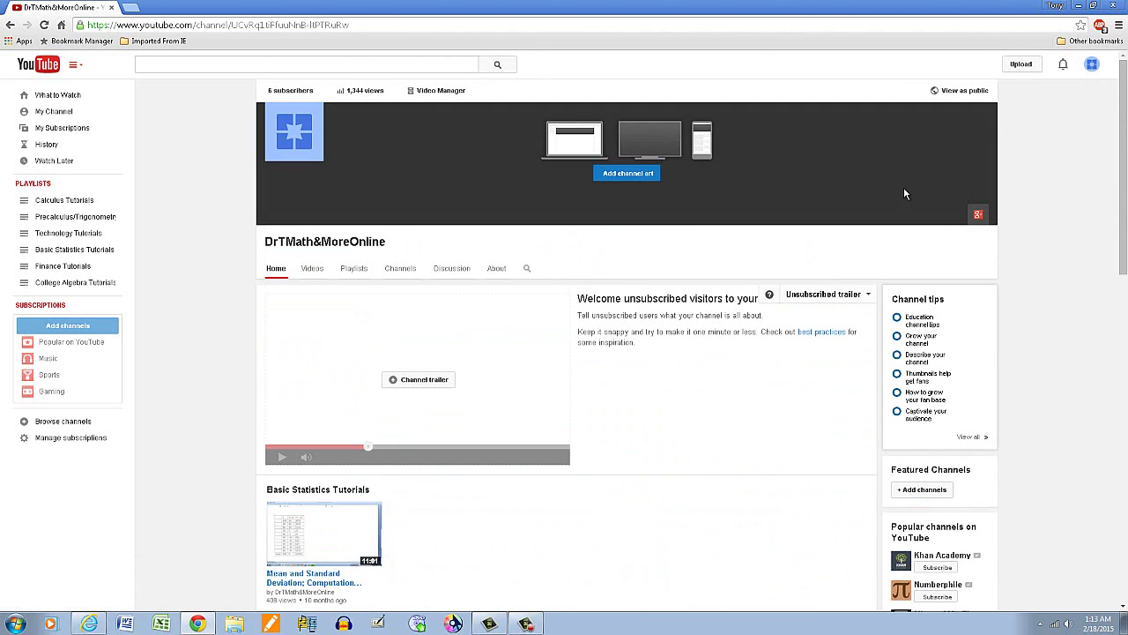
pyautogui.click(976, 92)
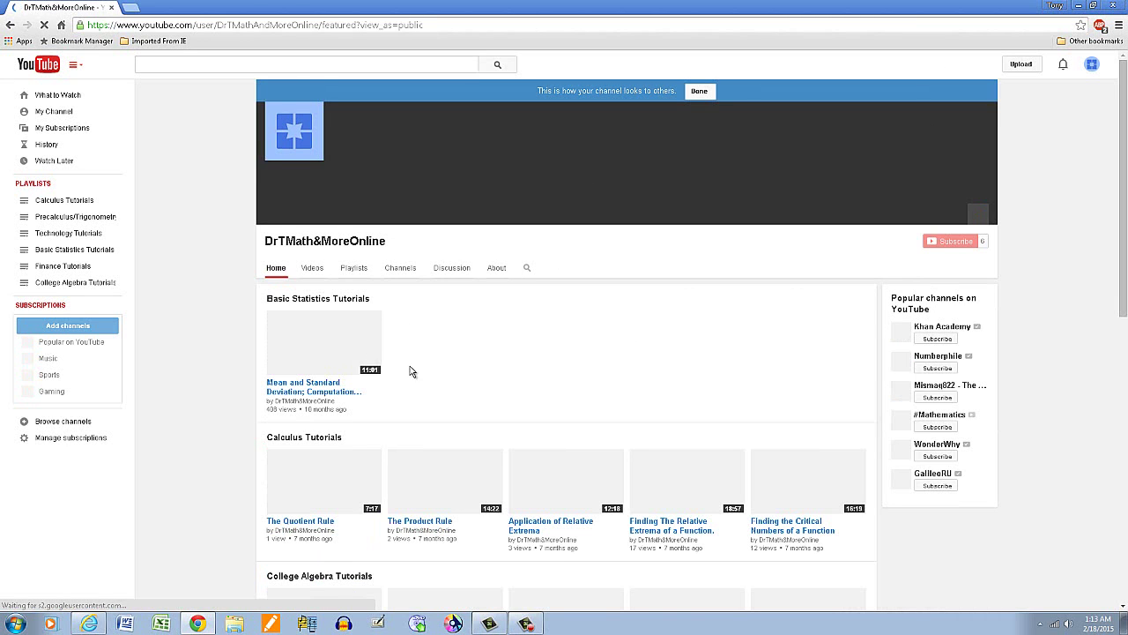
pyautogui.scroll(-1, 428, 373)
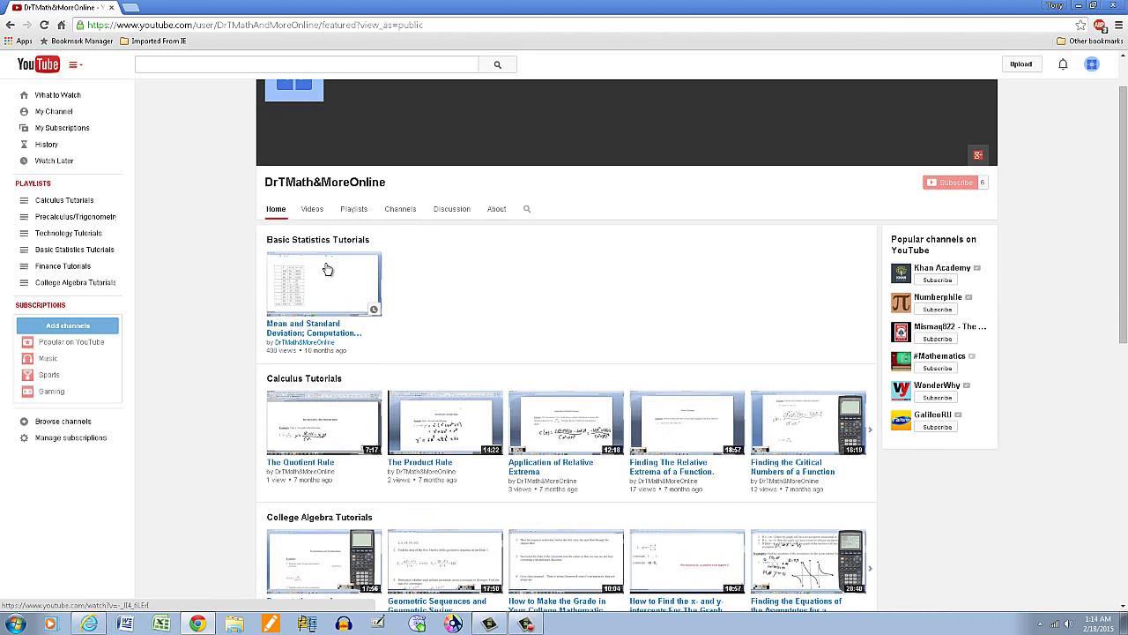
pyautogui.scroll(-1, 327, 268)
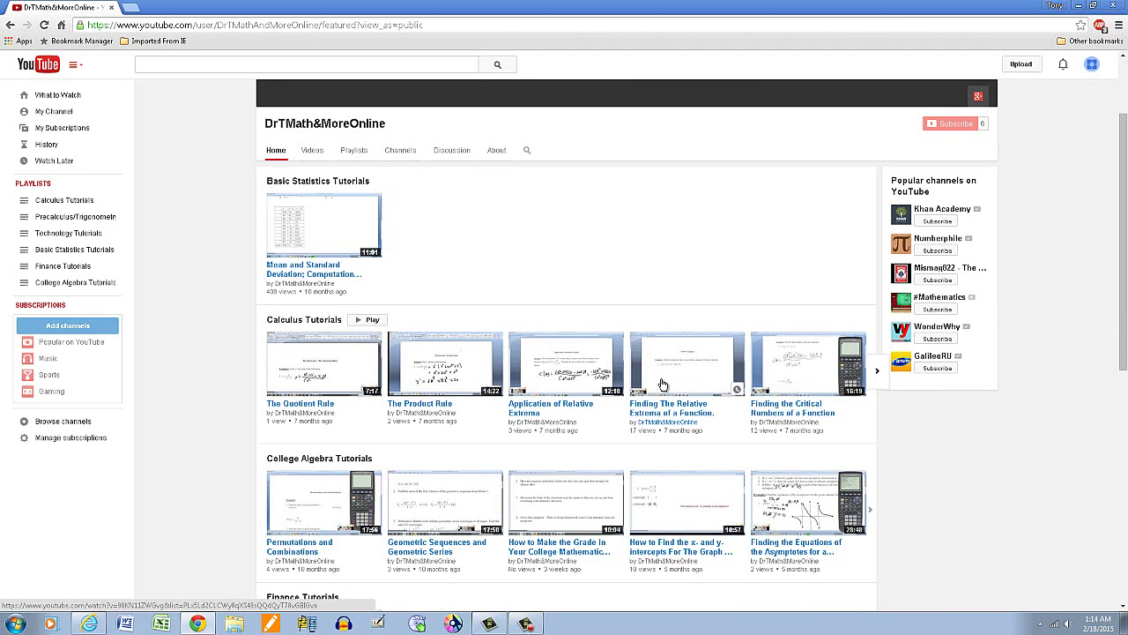
pyautogui.scroll(-2, 663, 385)
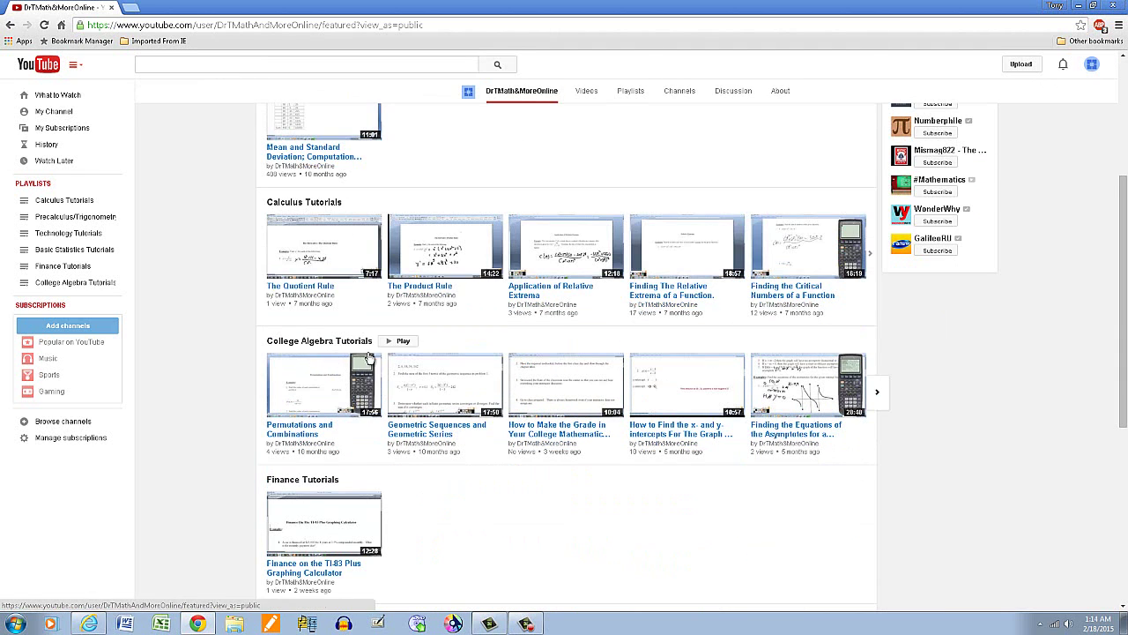
pyautogui.scroll(-1, 372, 436)
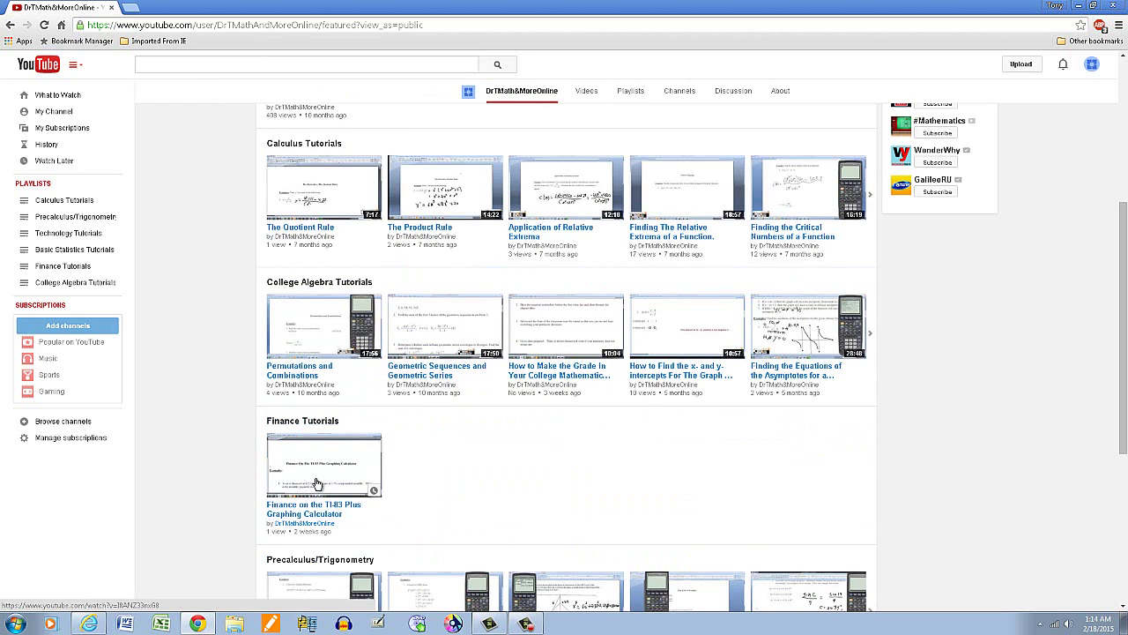
pyautogui.scroll(-2, 332, 460)
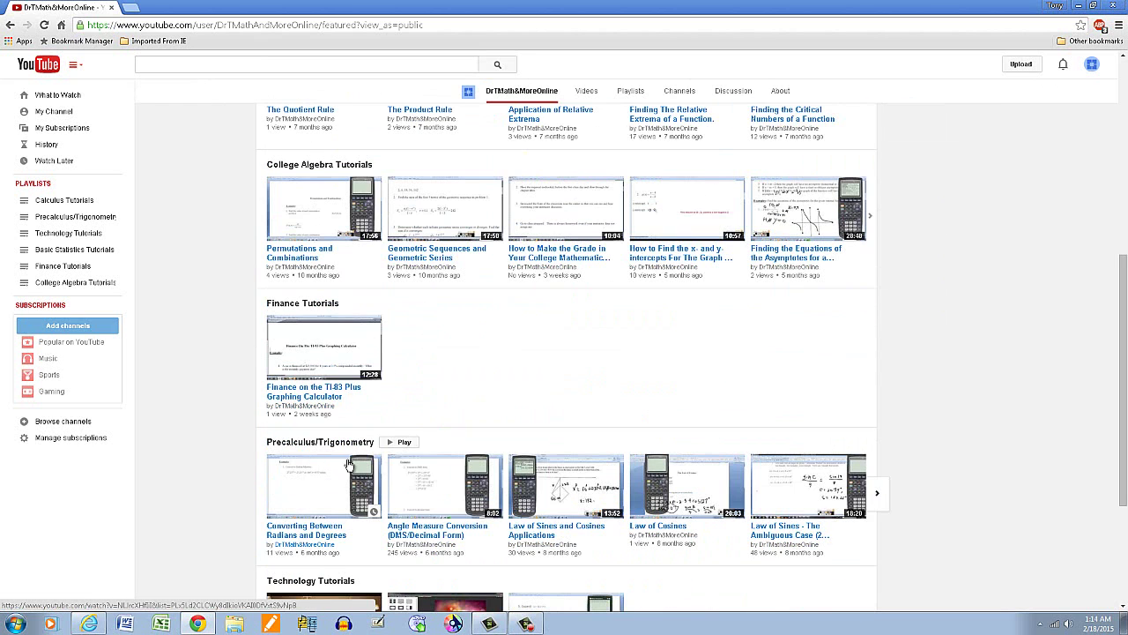
pyautogui.scroll(-2, 763, 518)
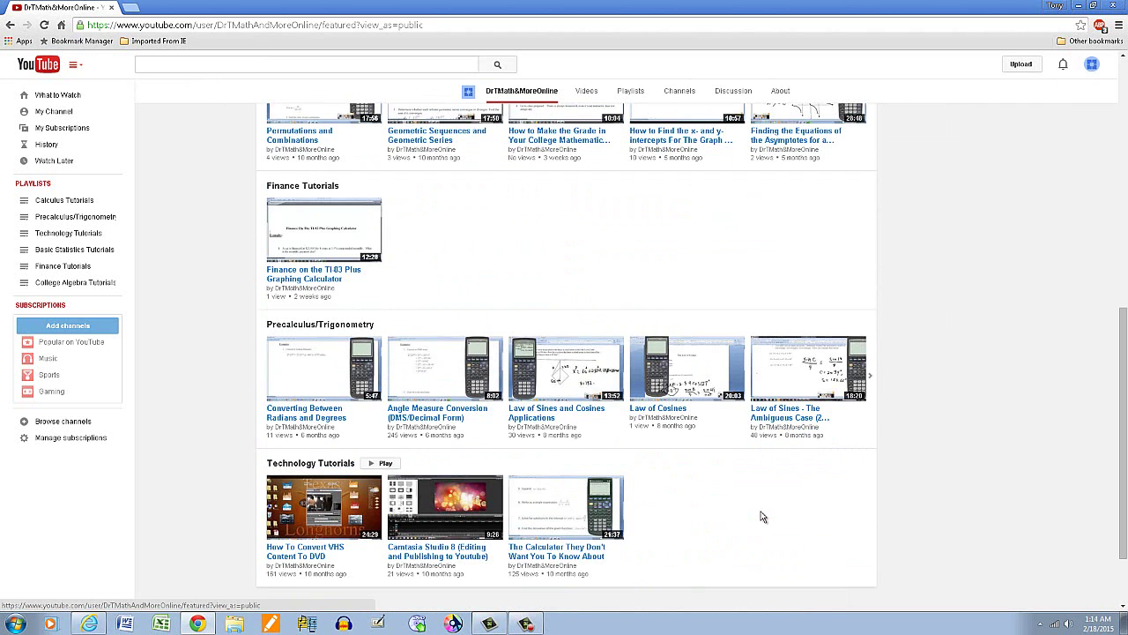
pyautogui.scroll(9, 758, 516)
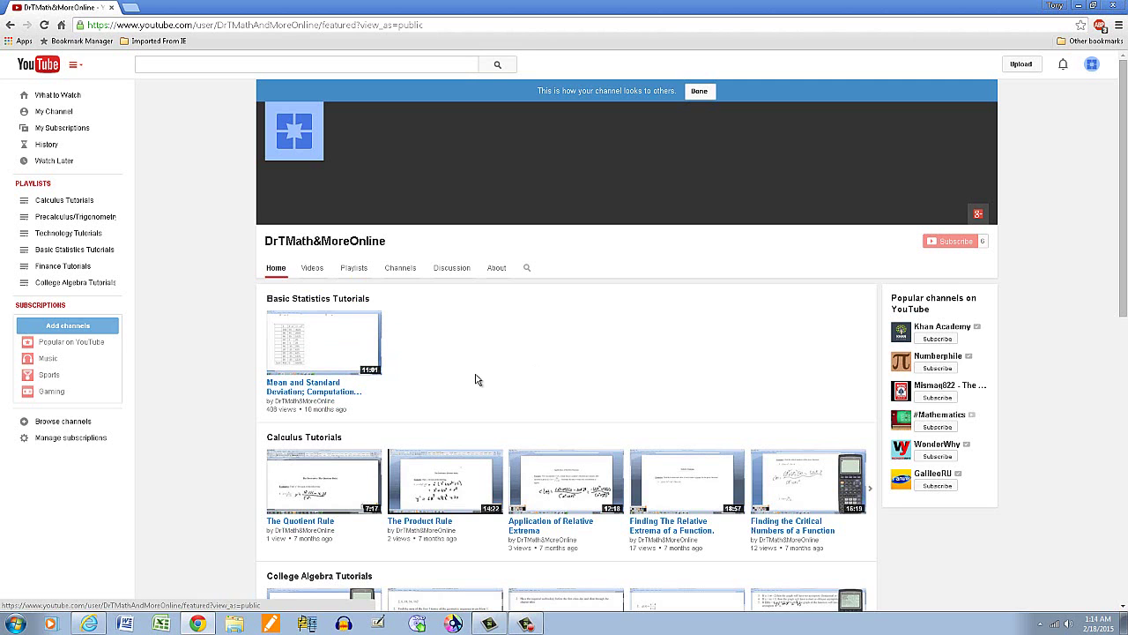
pyautogui.scroll(-1, 549, 359)
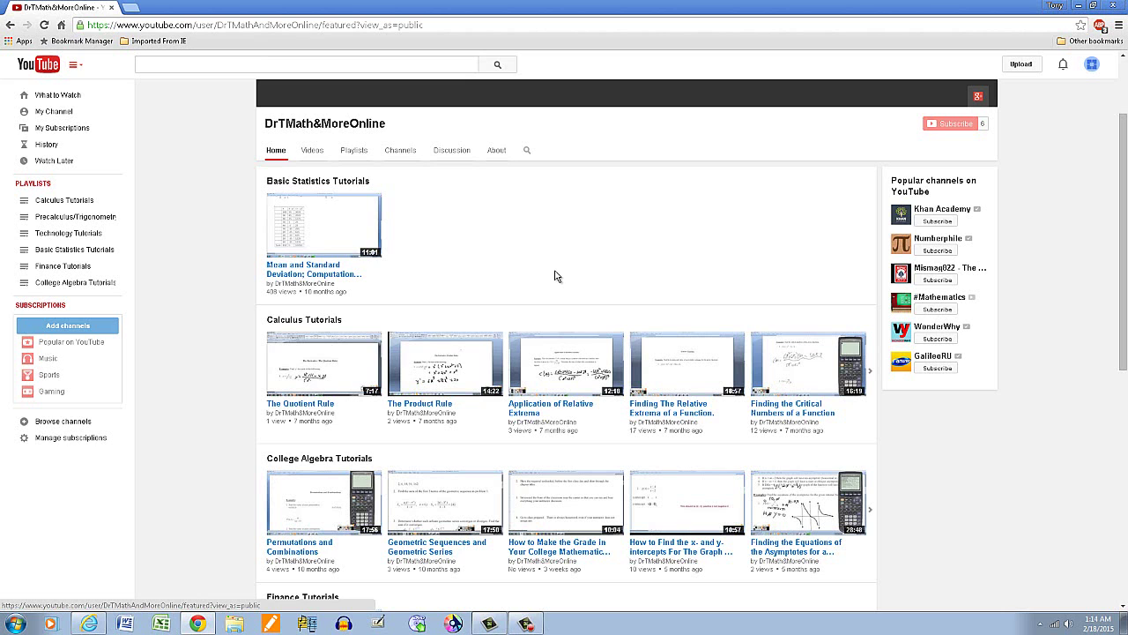
pyautogui.scroll(-2, 554, 275)
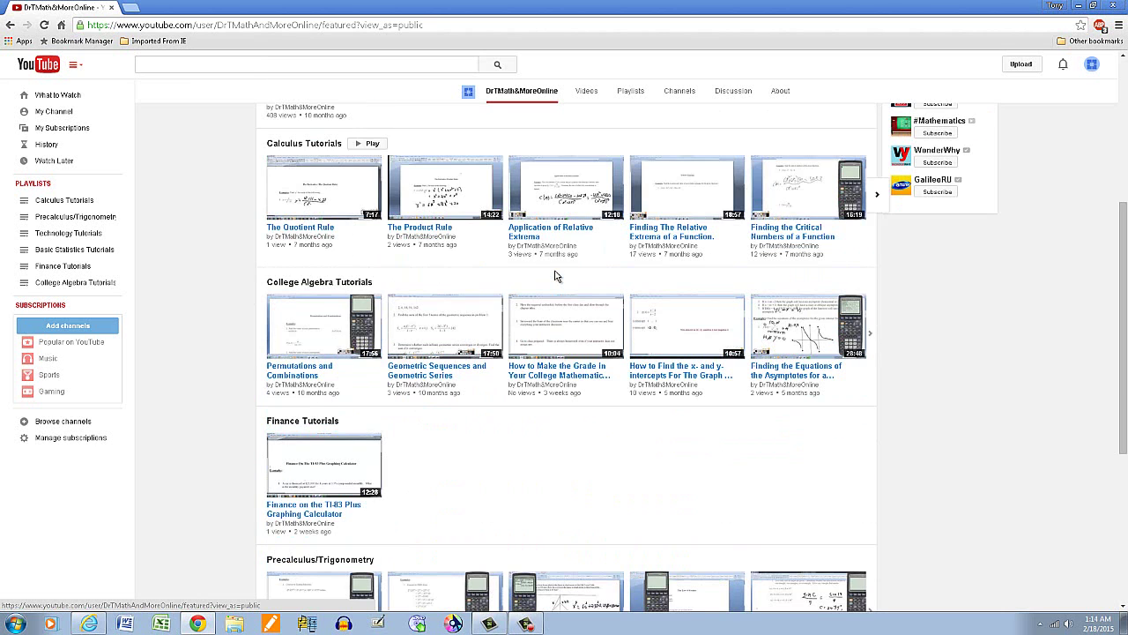
pyautogui.scroll(-1, 555, 276)
pyautogui.scroll(-1, 555, 276)
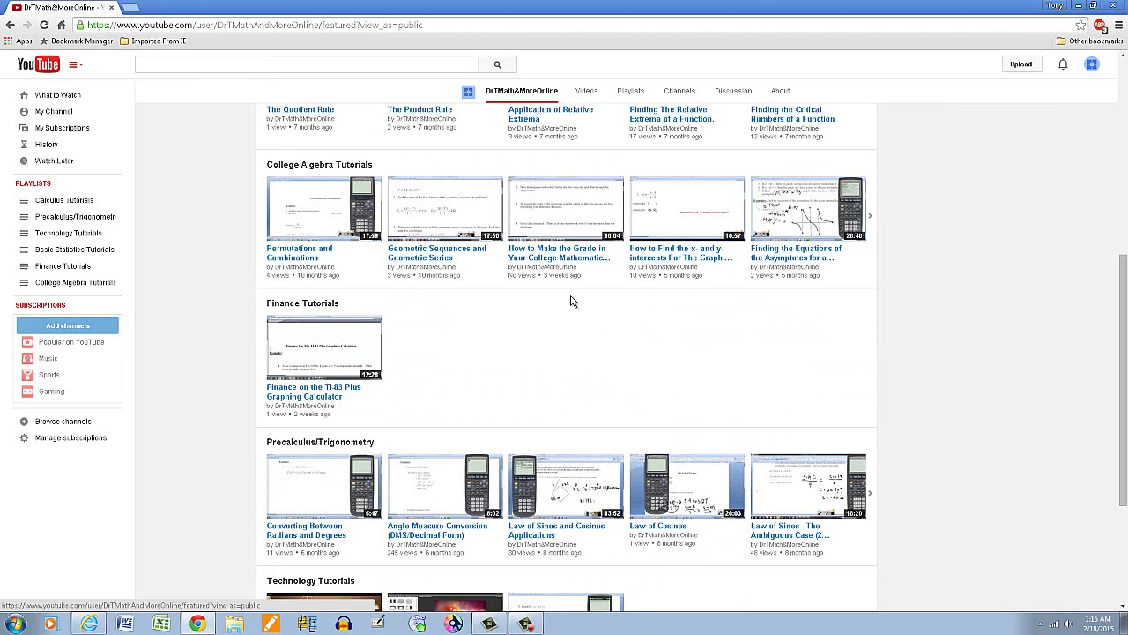
pyautogui.scroll(1, 577, 323)
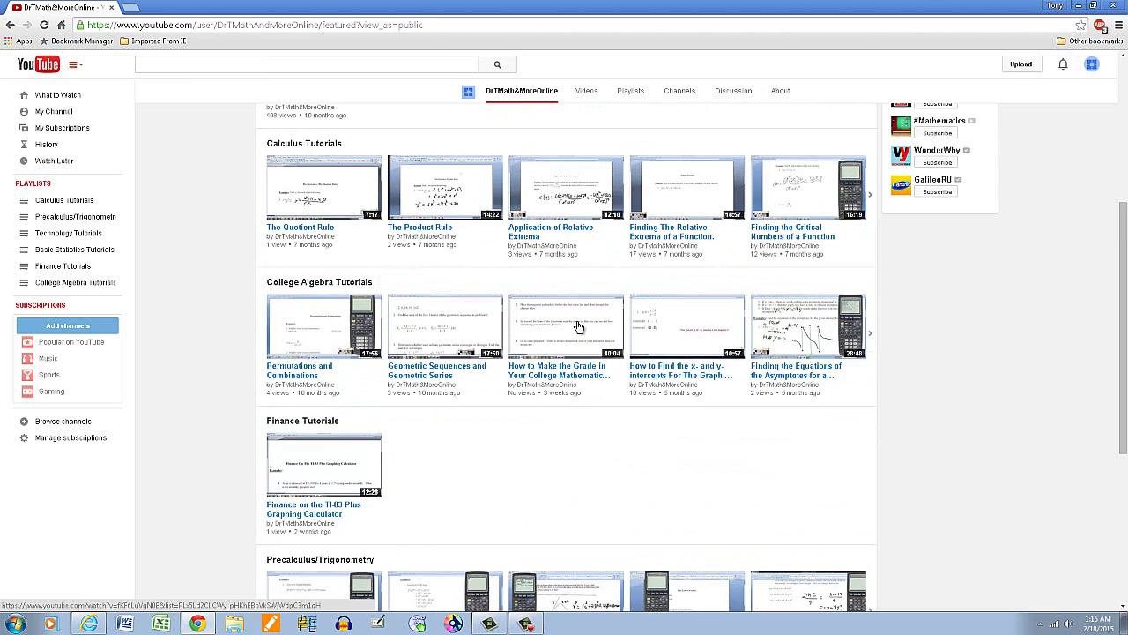